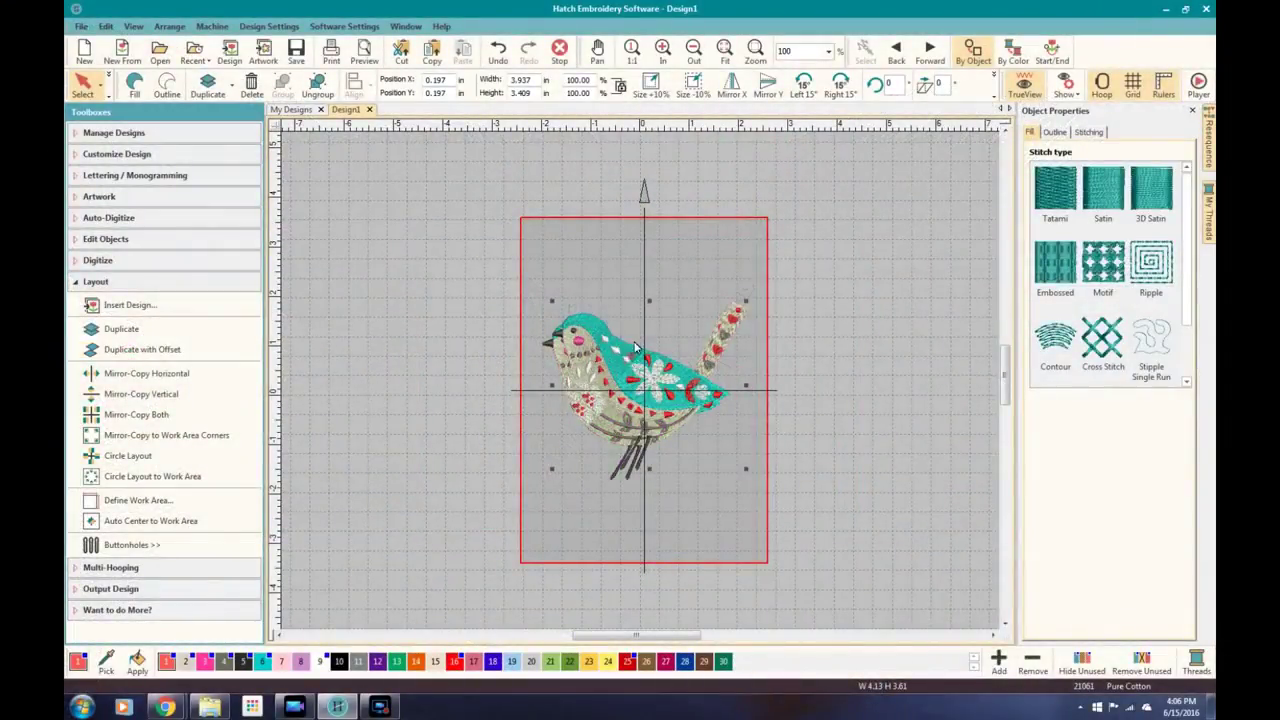
- Drag a copy up and to the right, then nudge the right-hand hoop slightly into place
drag(635, 347, 675, 252)
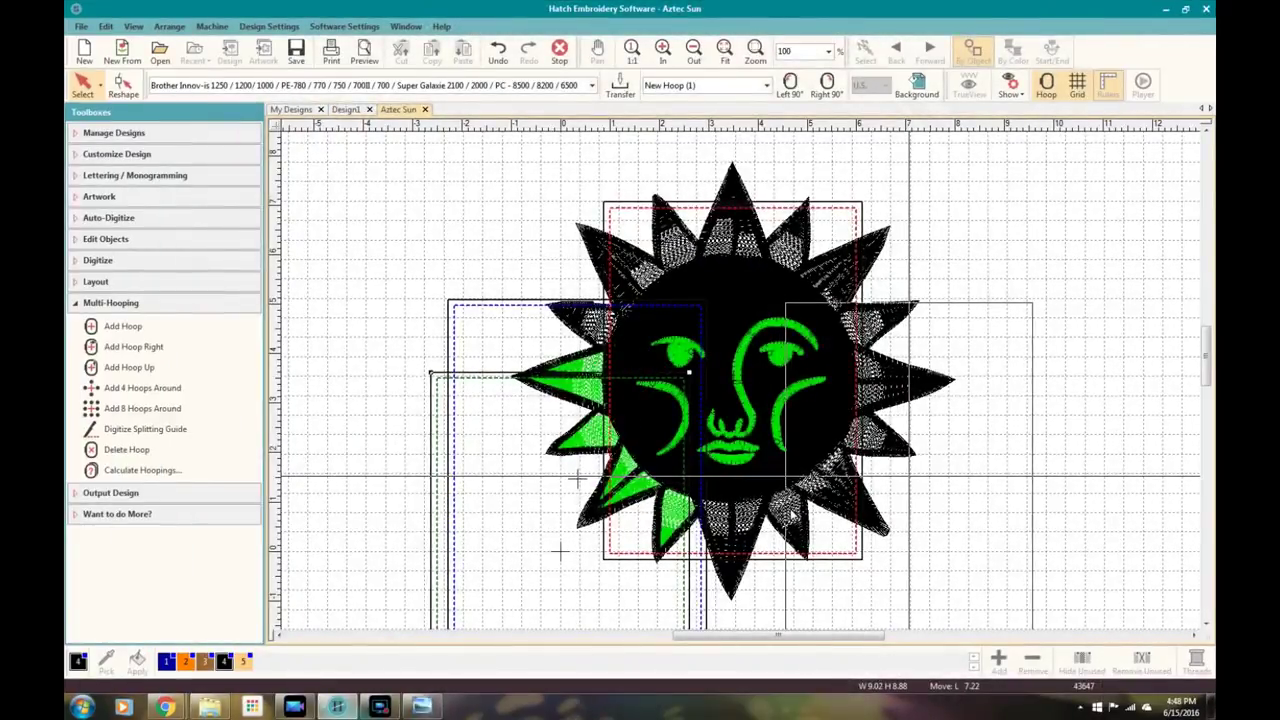
drag(791, 516, 796, 508)
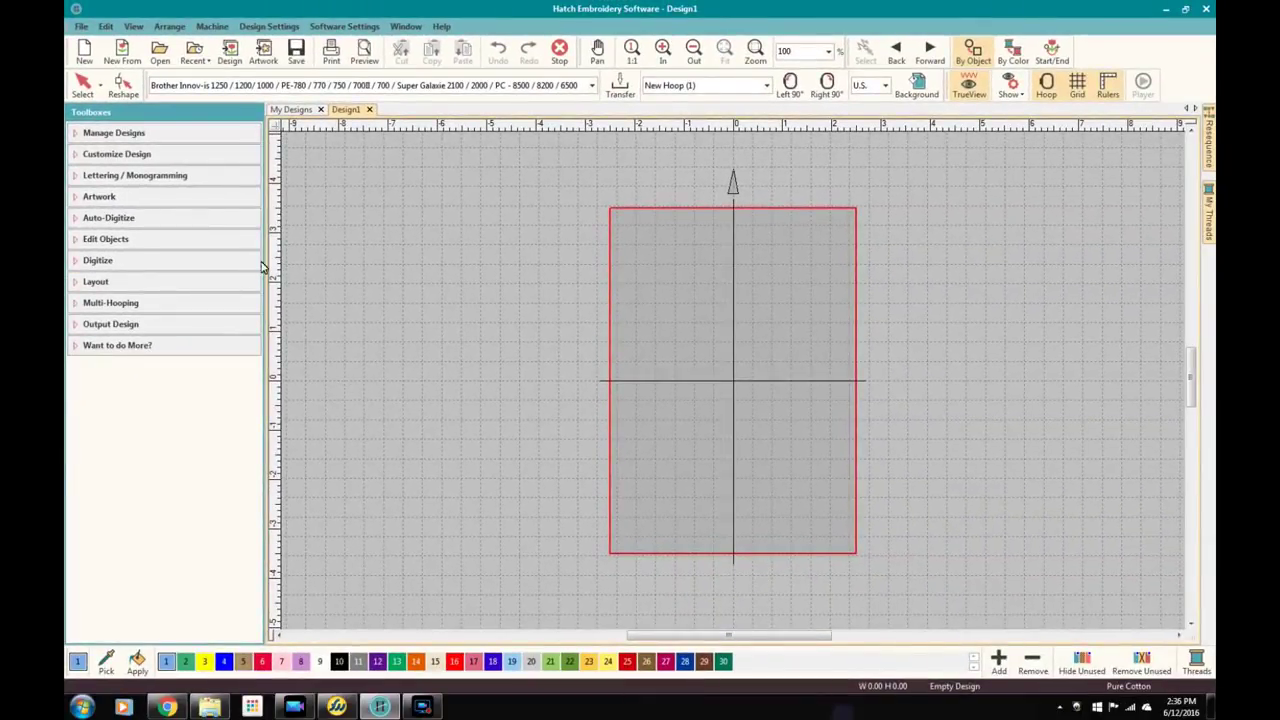
- Open the My Designs tab listing the Embroidery Library's 201 designs
click(152, 140)
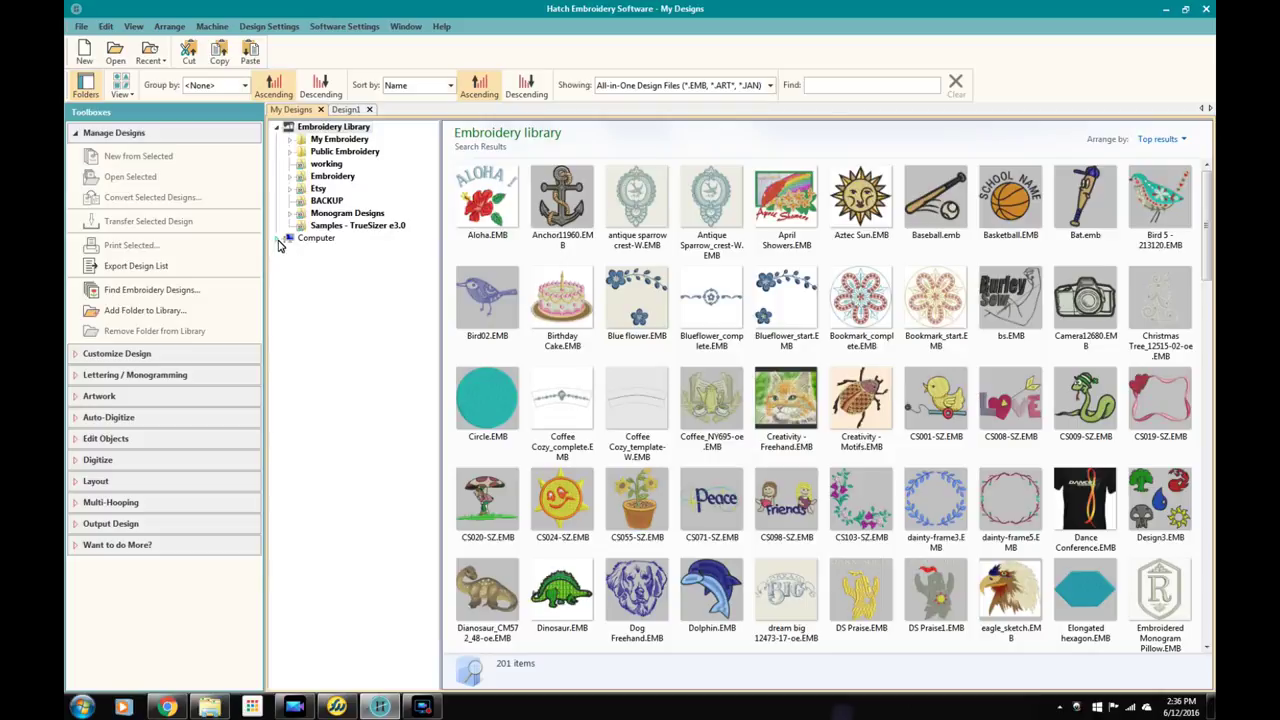
- Expand the Computer node, scroll through the 201 library designs, then collapse Manage Designs
click(286, 239)
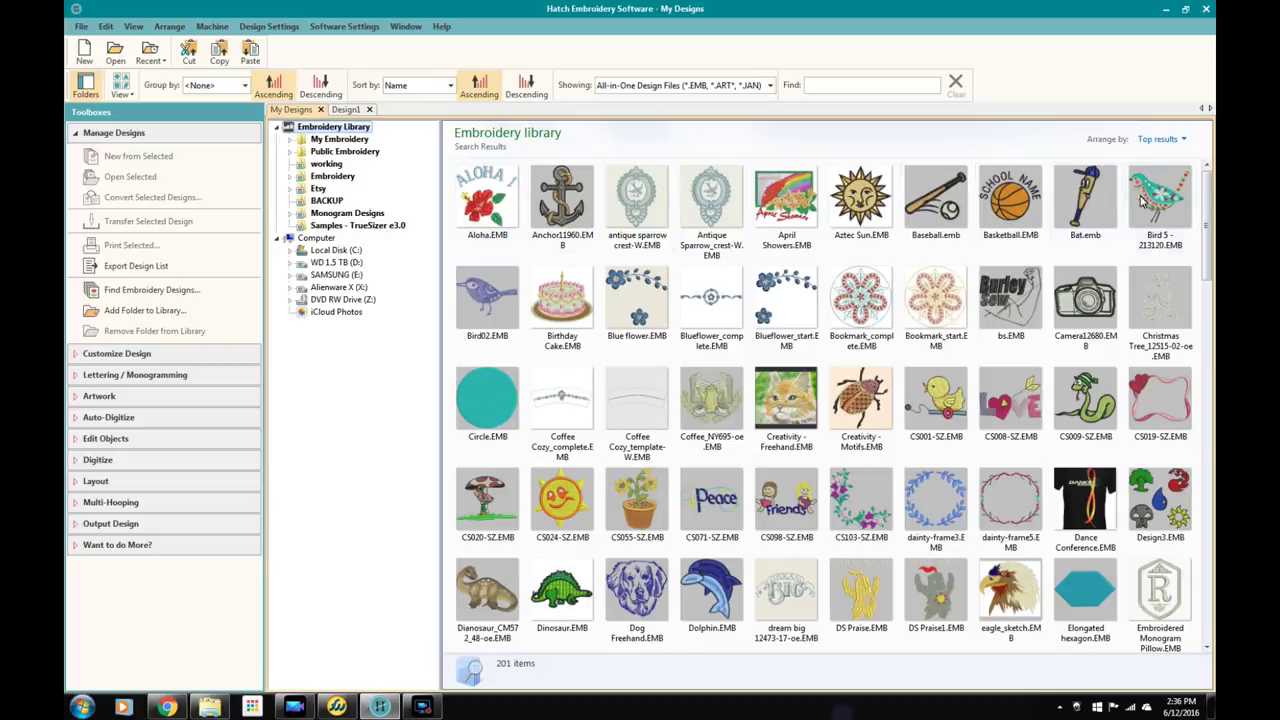
scroll(1118, 310, down, 10)
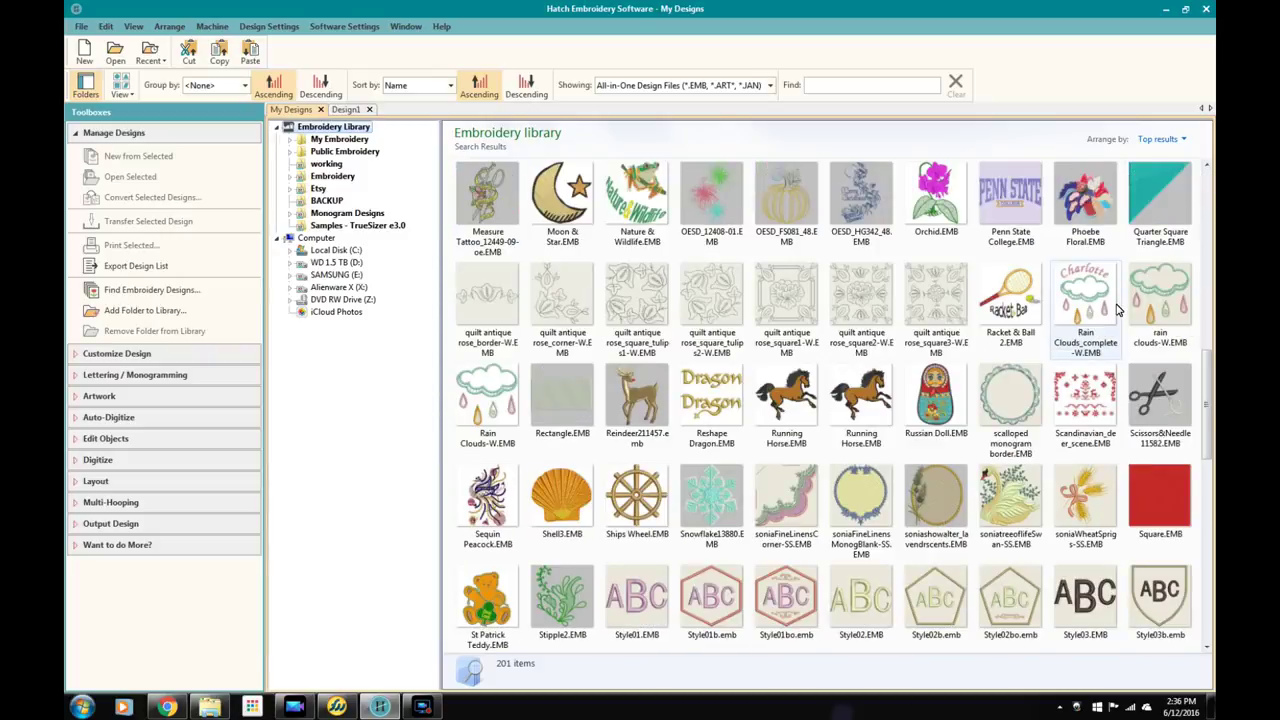
scroll(1118, 310, down, 10)
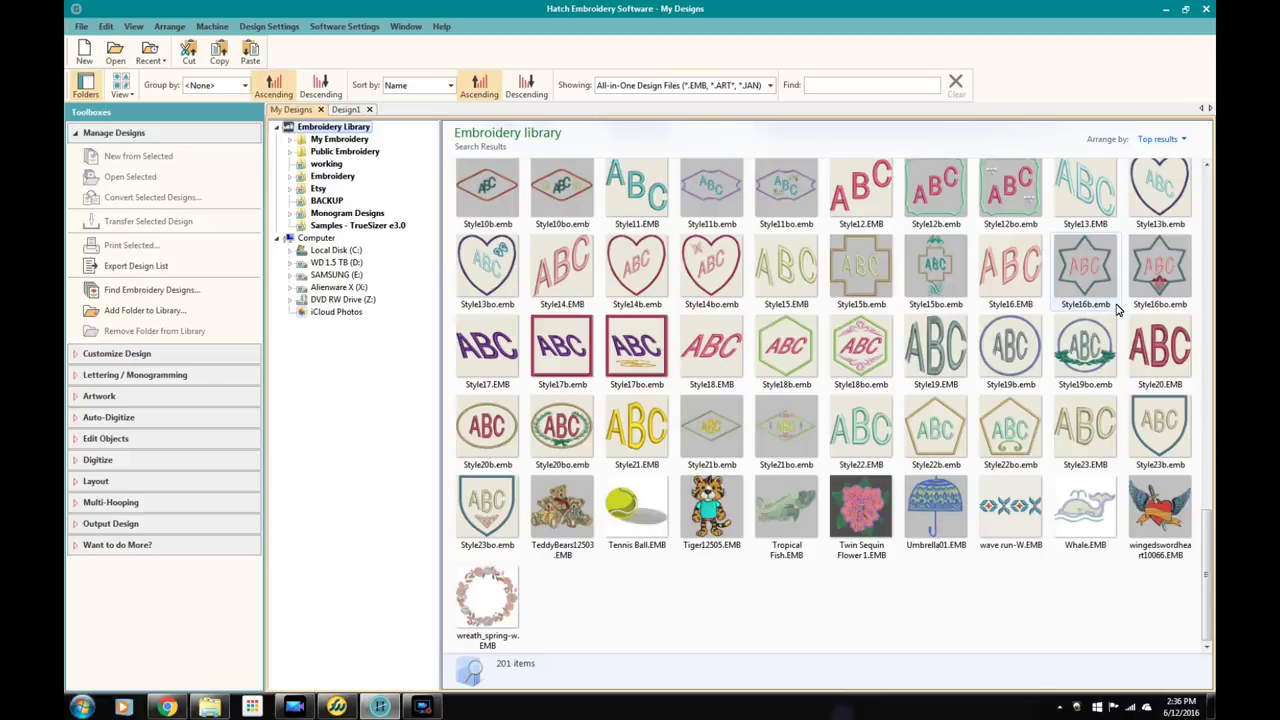
scroll(1118, 310, up, 20)
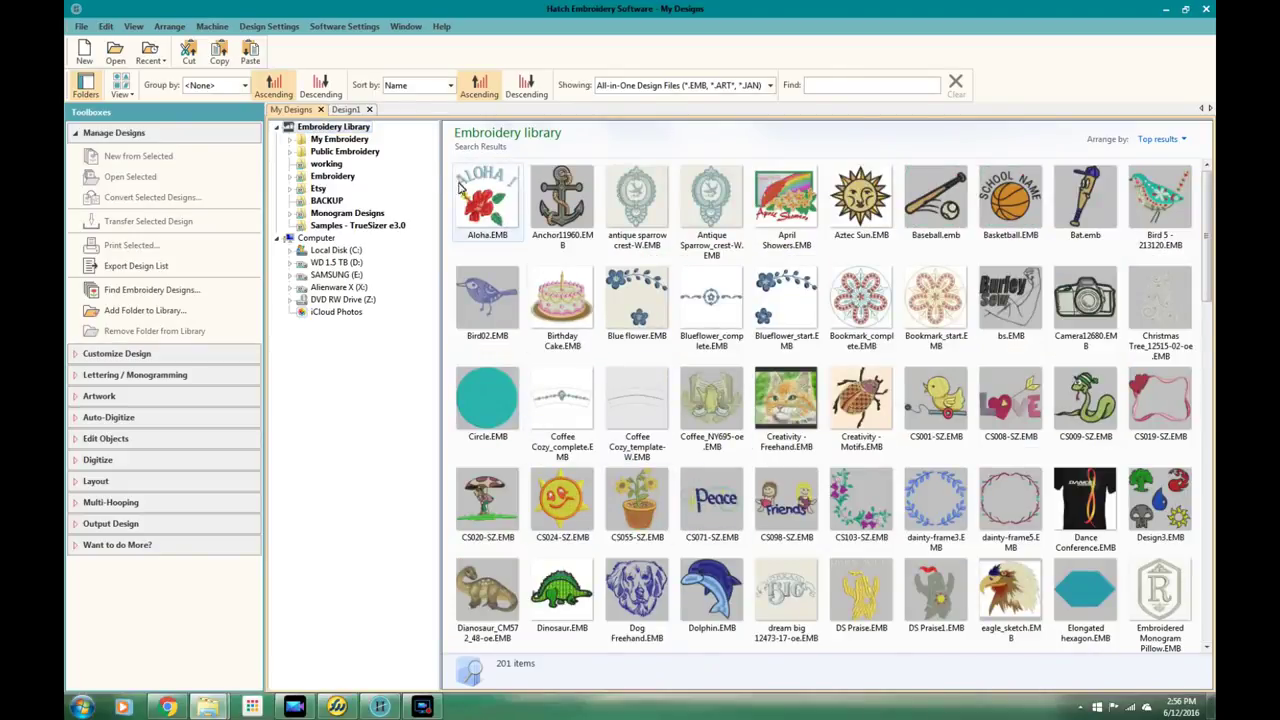
click(87, 136)
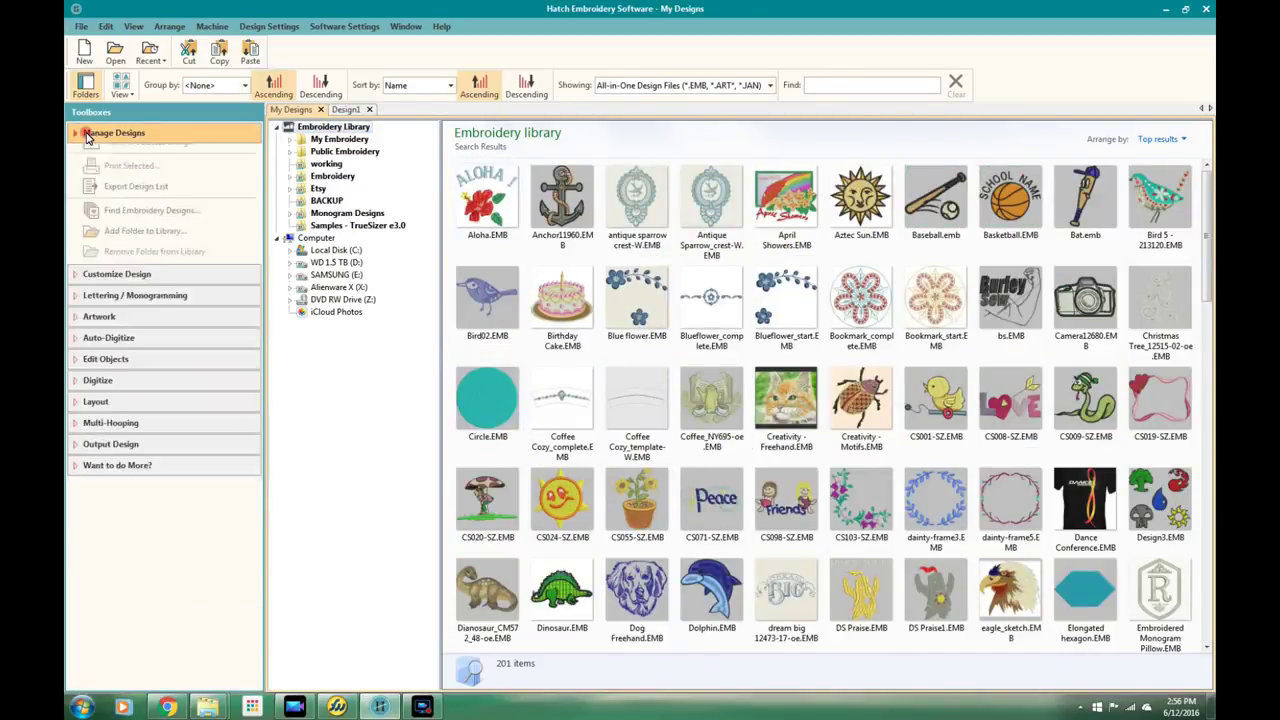
- Switch back to the Design1 tab and briefly expand, then collapse, the Customize Design toolbox
click(347, 110)
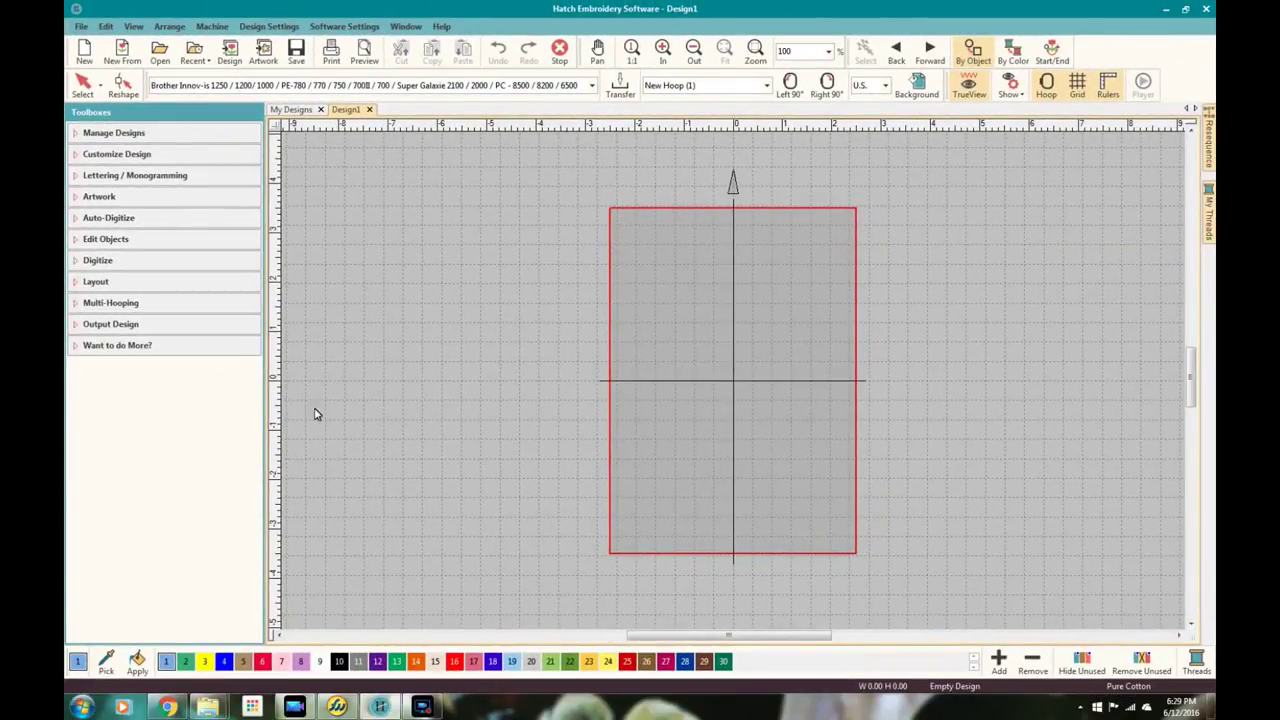
click(209, 164)
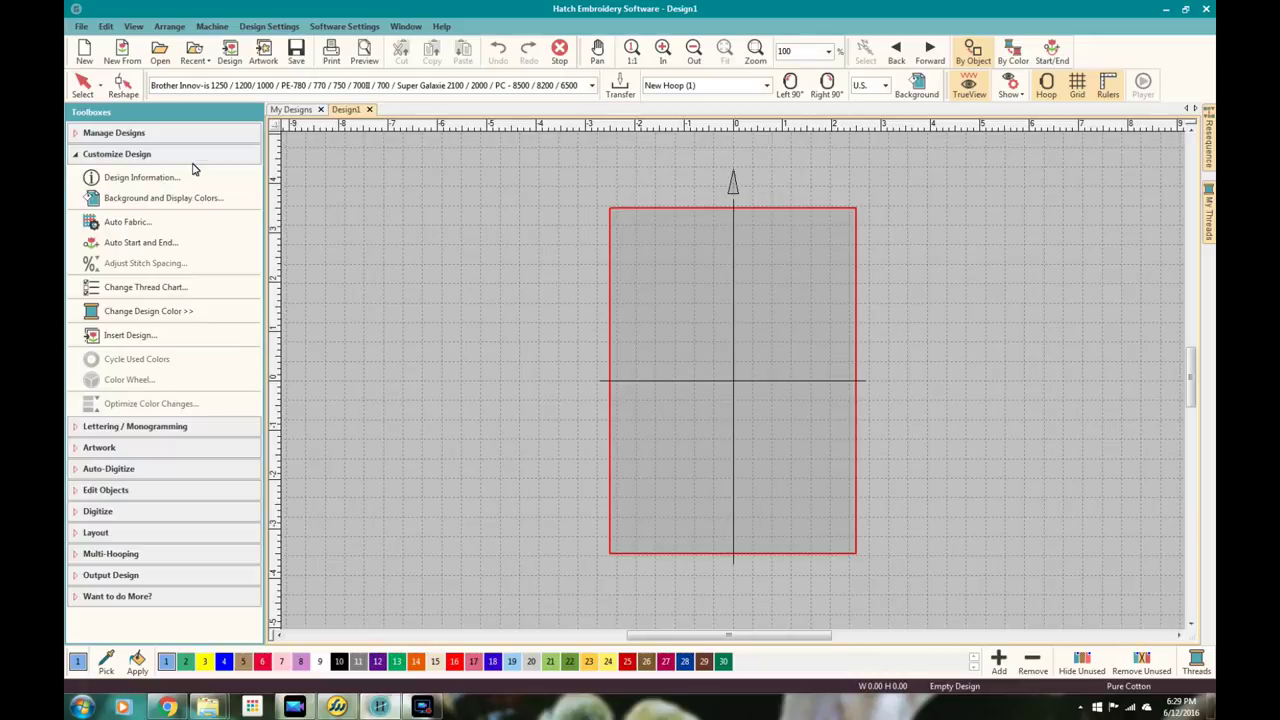
click(150, 154)
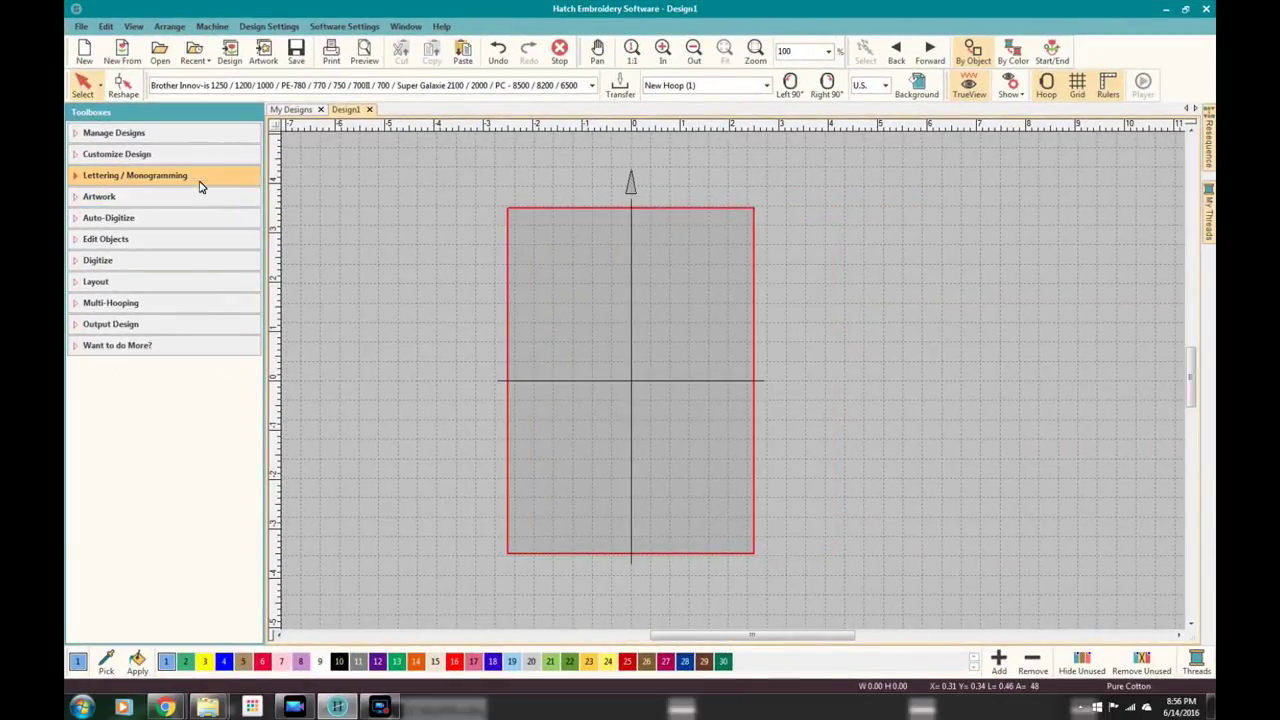
- Start a new Run Liberty lettering object, page through Lettering Art styles, and toggle Advanced settings
click(198, 180)
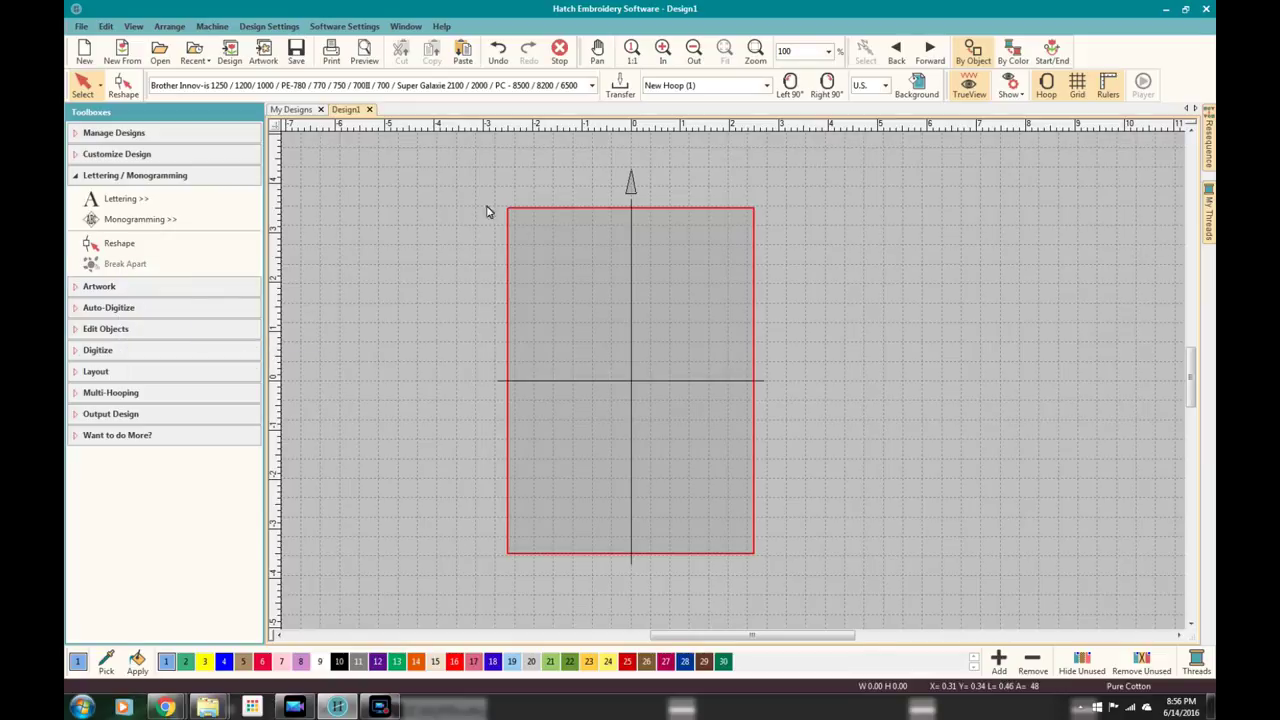
click(178, 200)
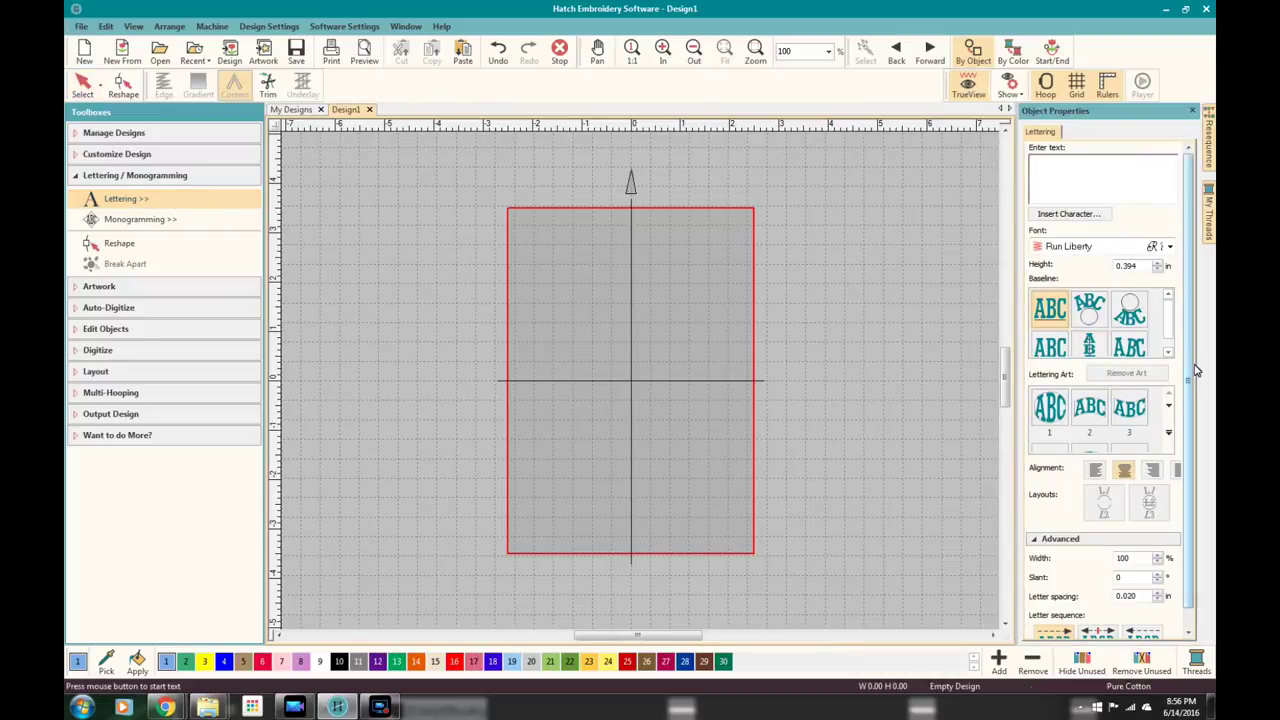
scroll(1192, 350, down, 1)
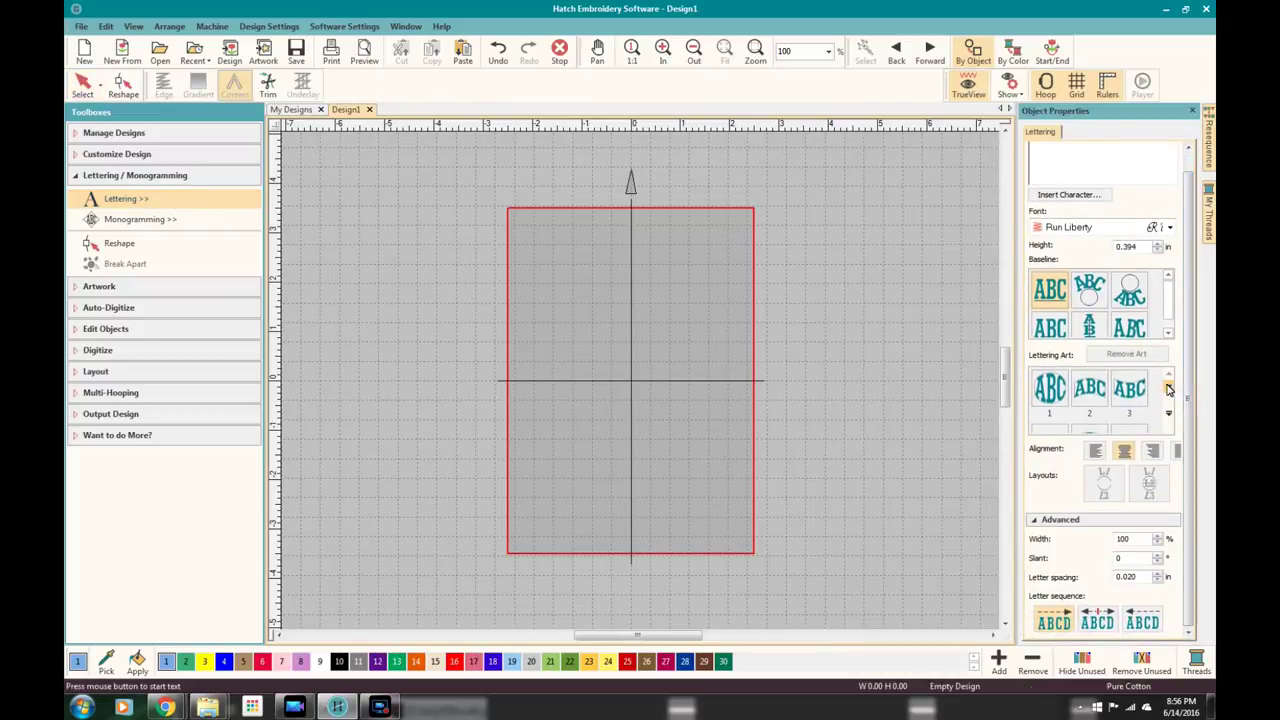
click(1169, 390)
click(1169, 390)
click(1169, 390)
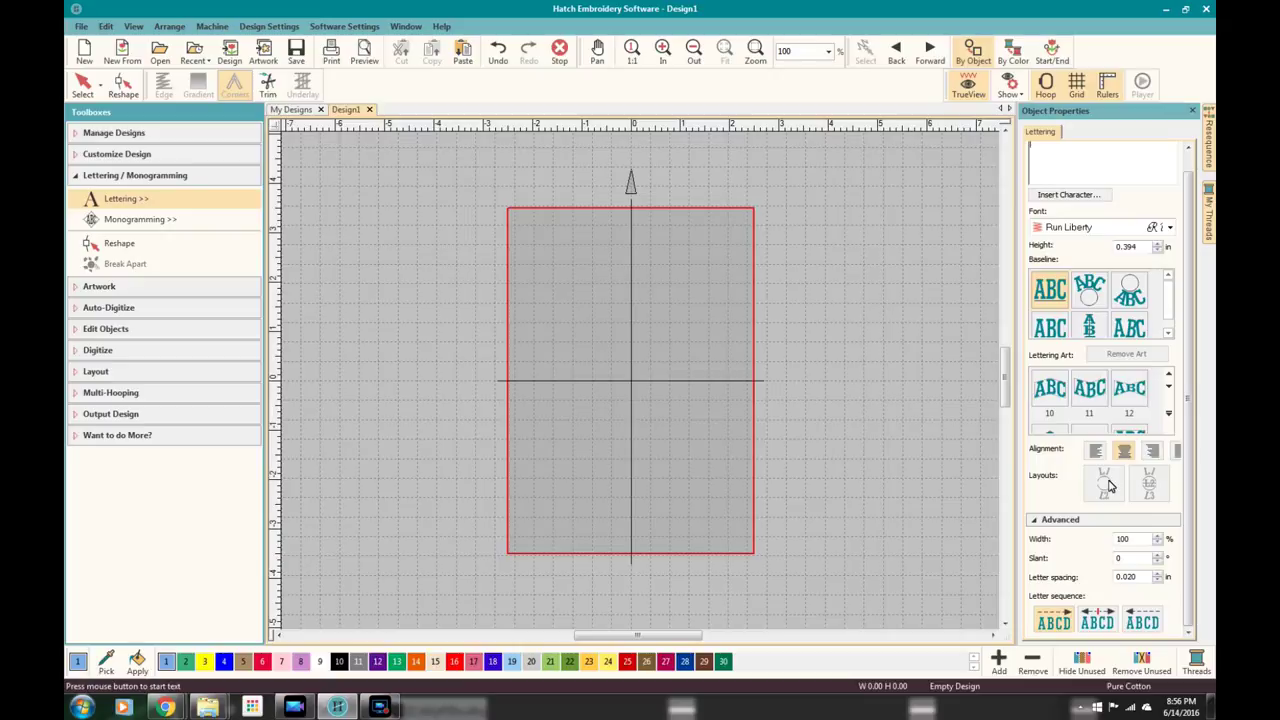
click(1066, 517)
click(1068, 540)
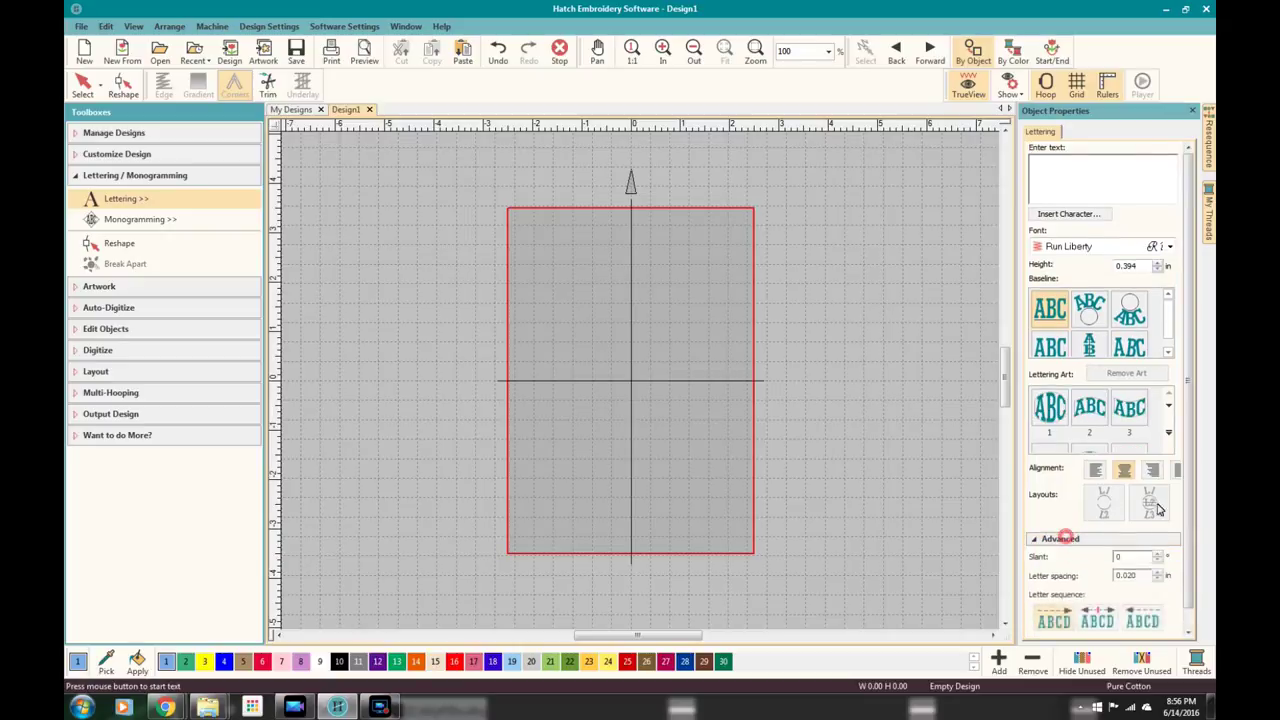
scroll(1160, 535, down, 3)
scroll(1160, 543, up, 2)
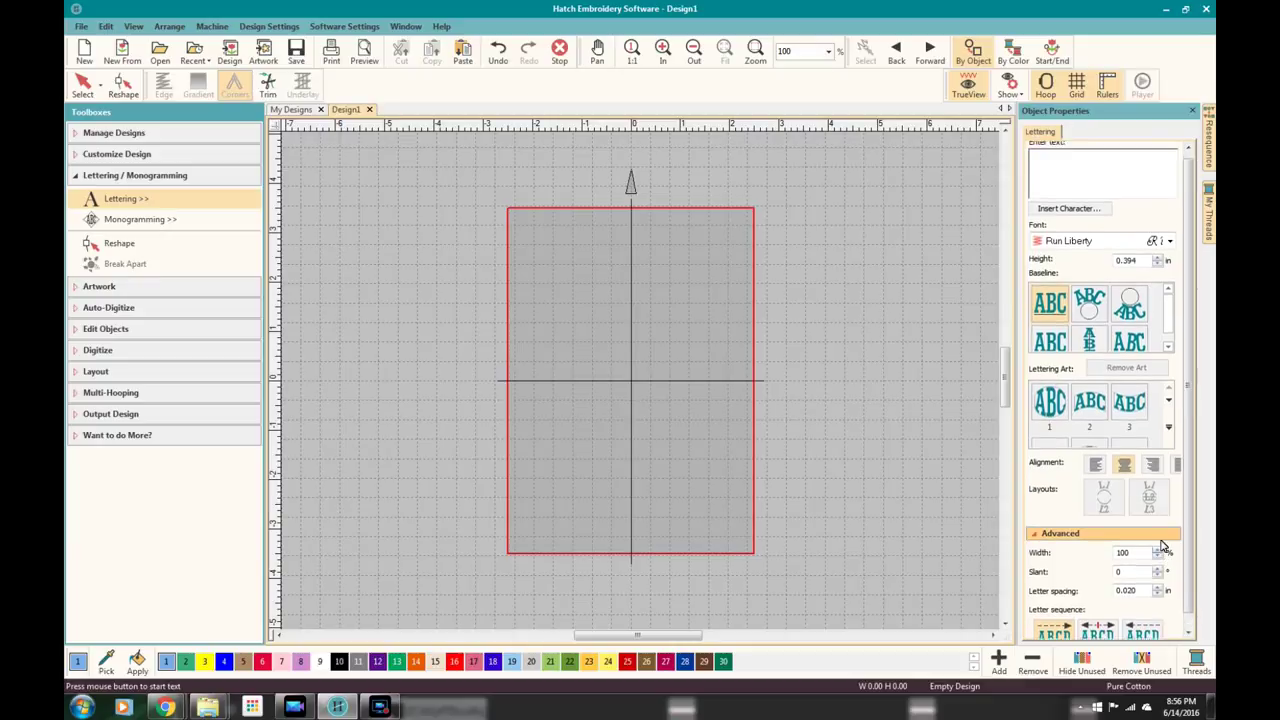
- Scroll through the Font list and pick College Appliqué for the lettering
click(1171, 248)
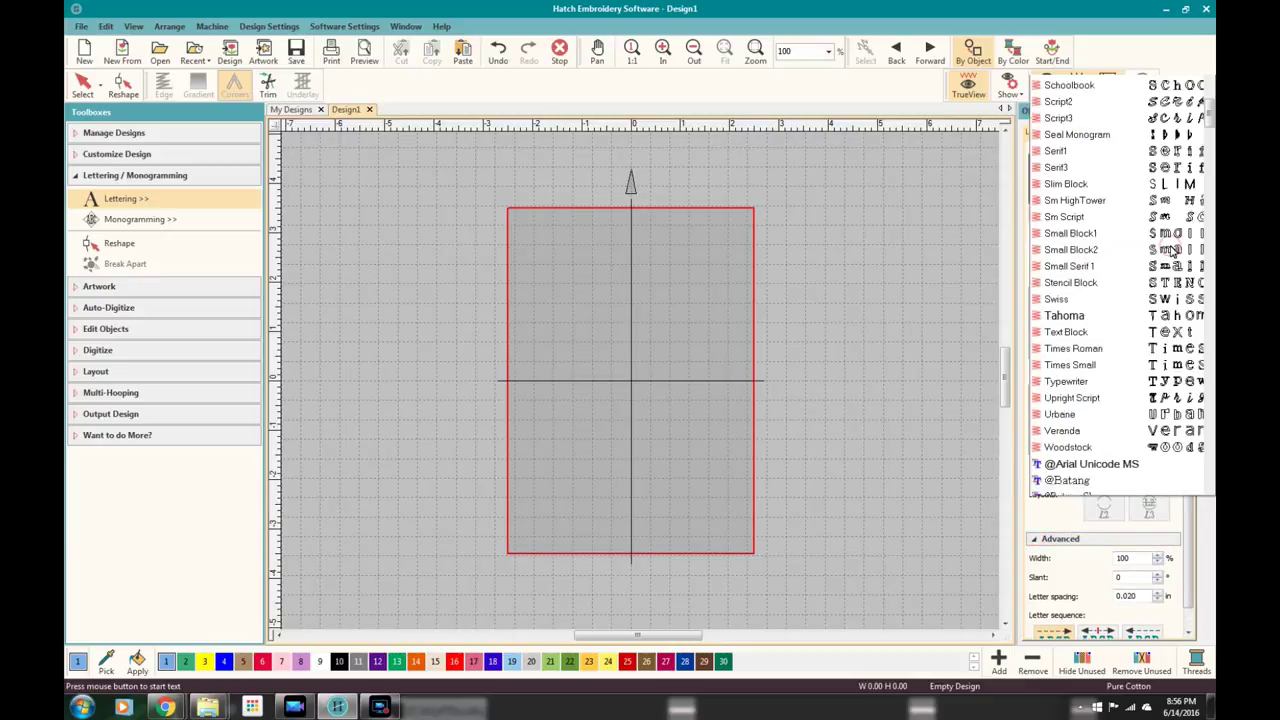
scroll(1095, 232, up, 4)
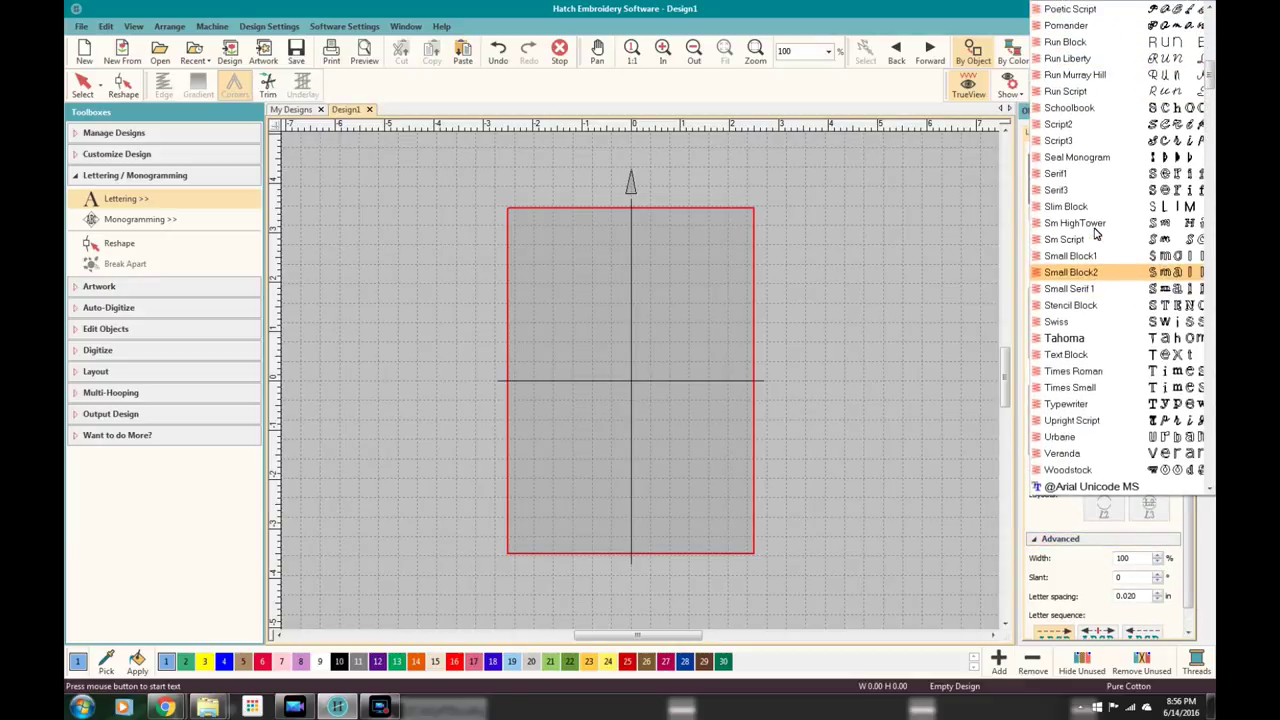
scroll(1095, 232, down, 6)
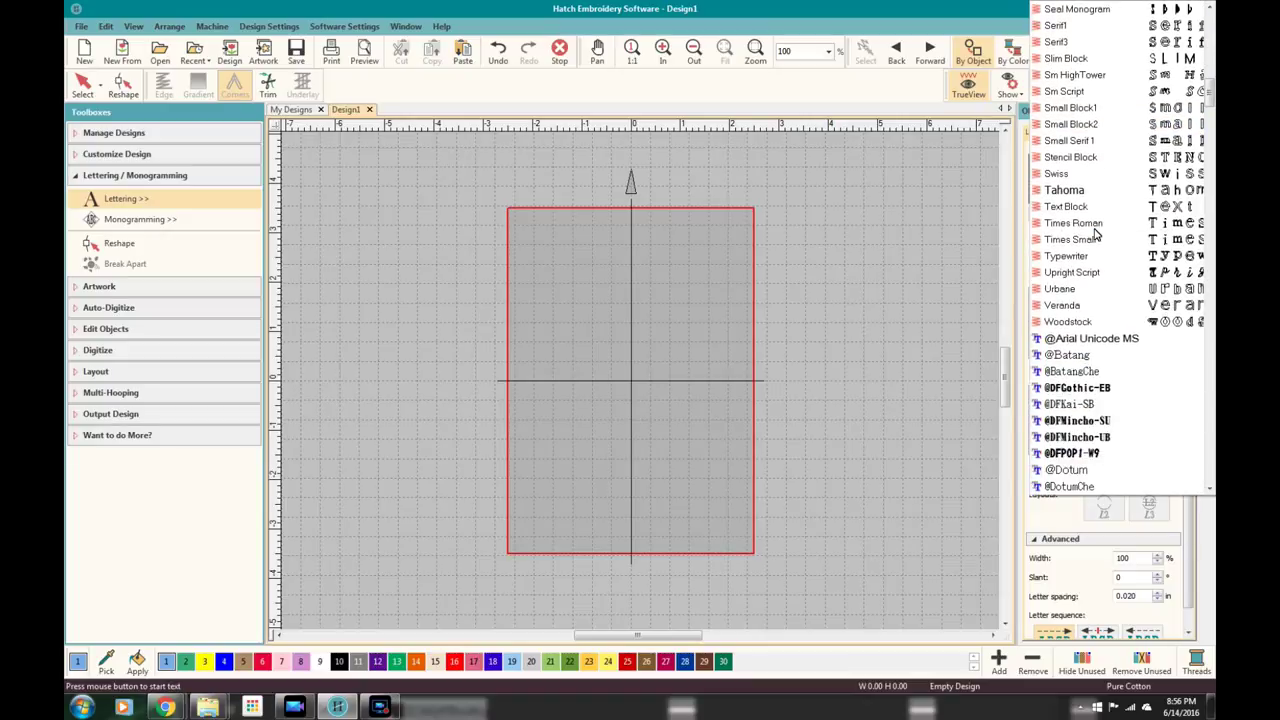
scroll(1095, 232, down, 7)
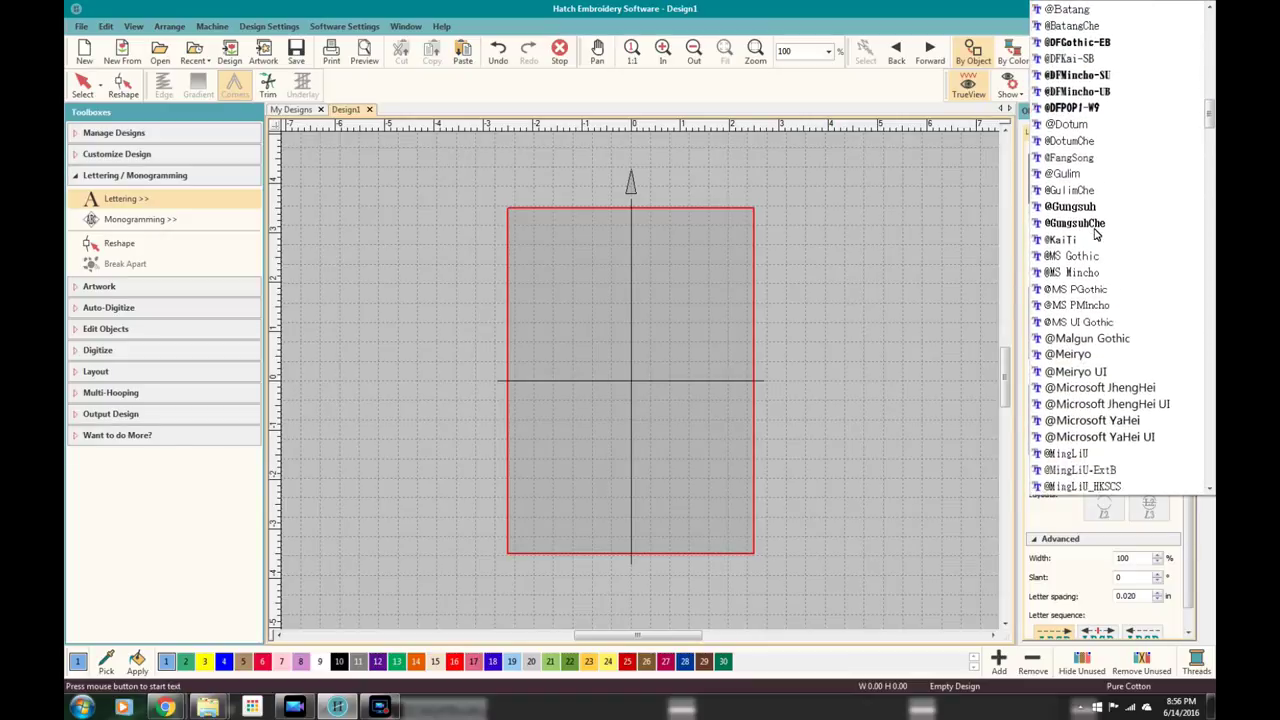
scroll(1095, 232, down, 1)
scroll(1097, 233, down, 2)
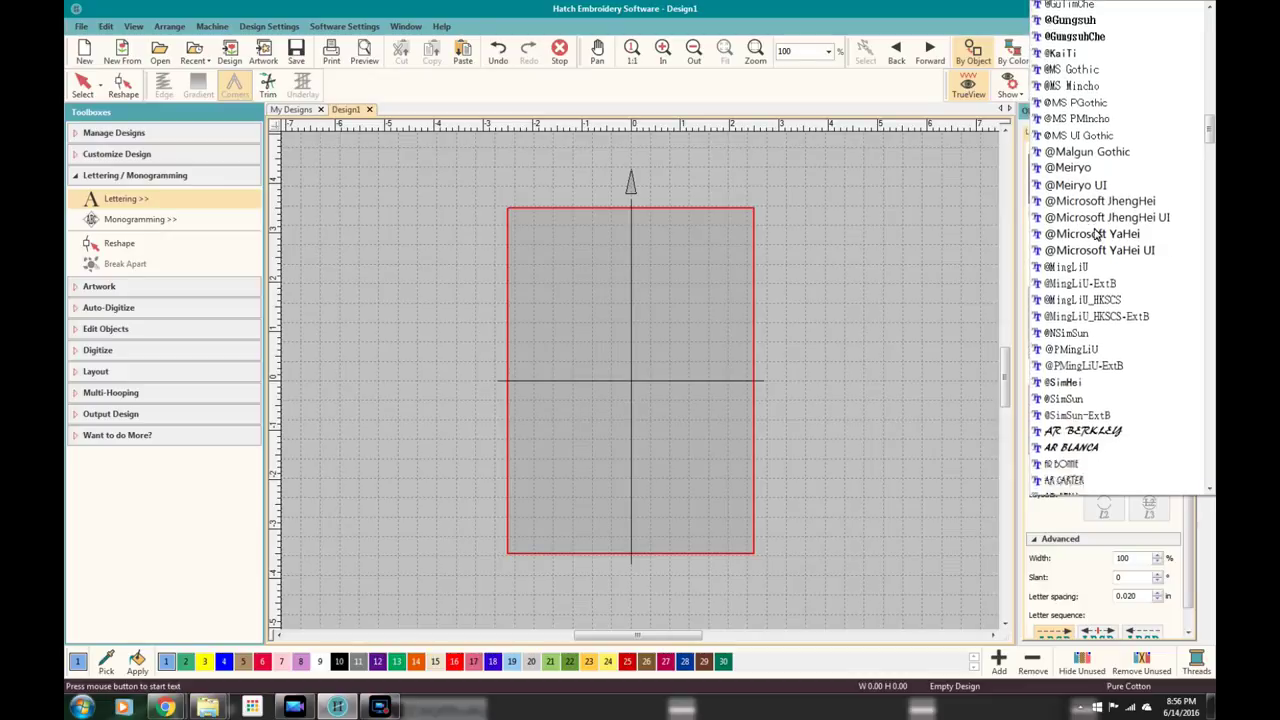
scroll(1100, 232, up, 7)
scroll(1097, 233, up, 13)
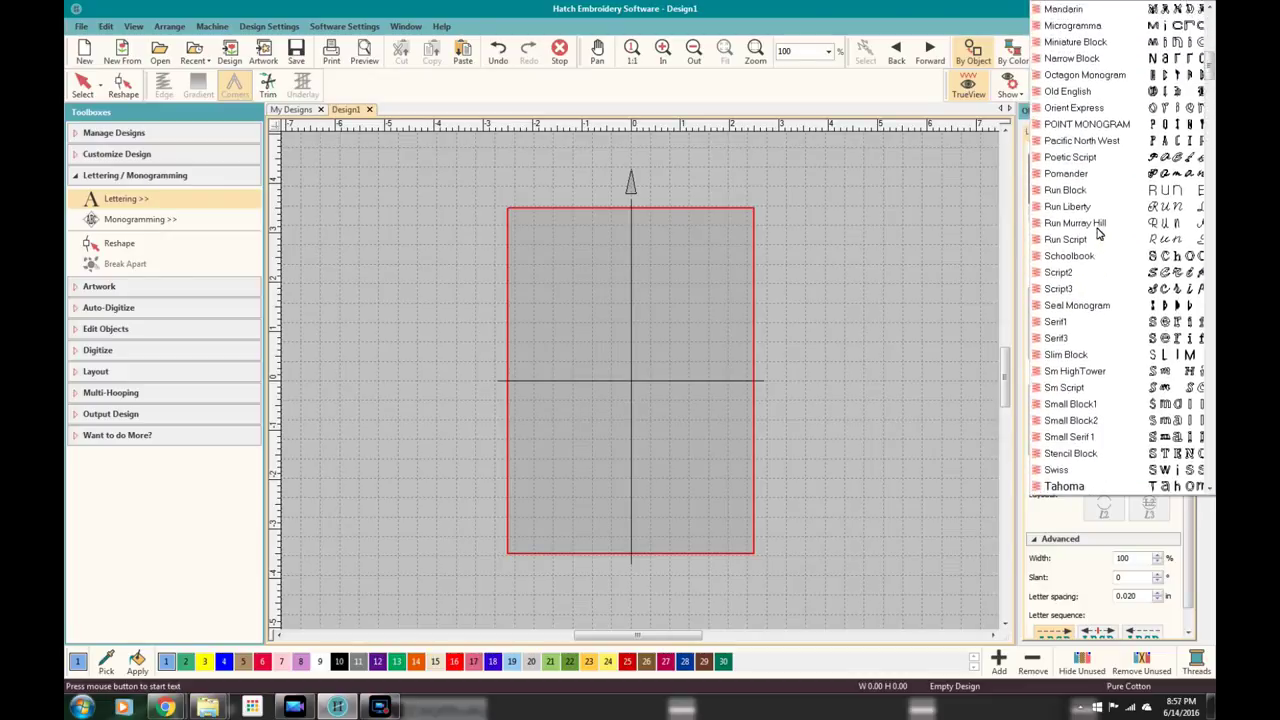
scroll(1098, 233, up, 8)
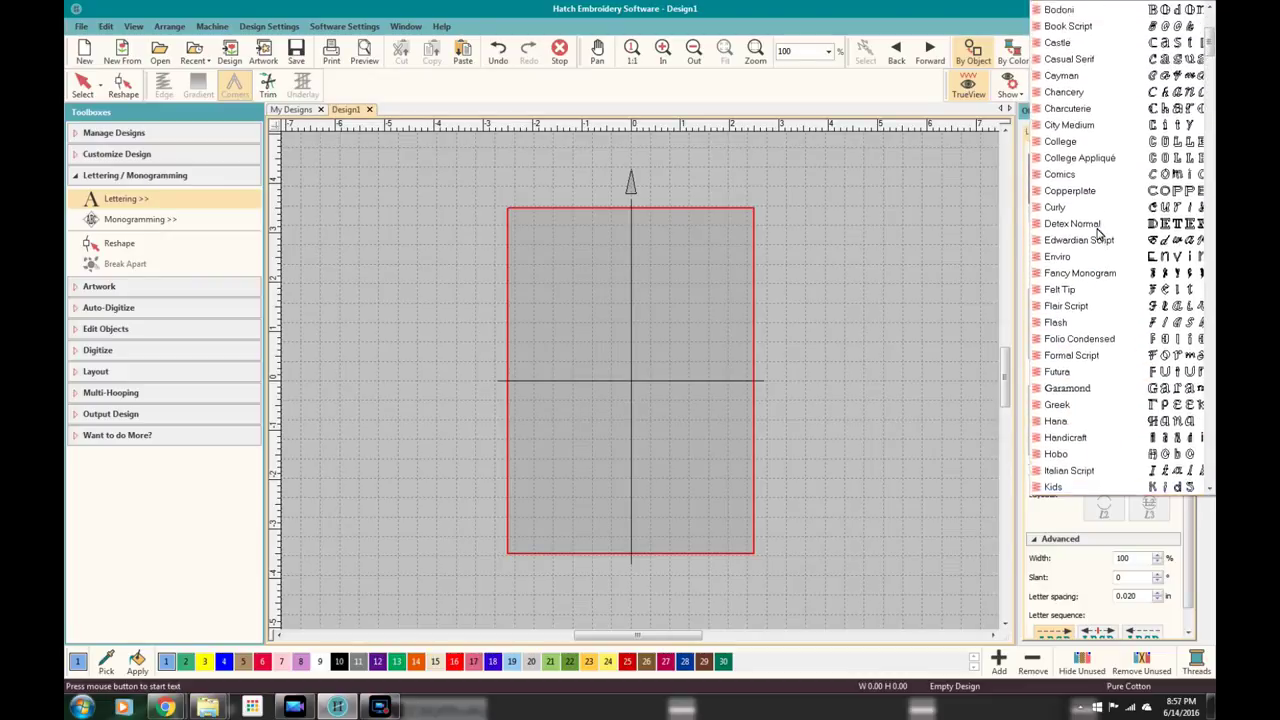
scroll(1098, 233, up, 2)
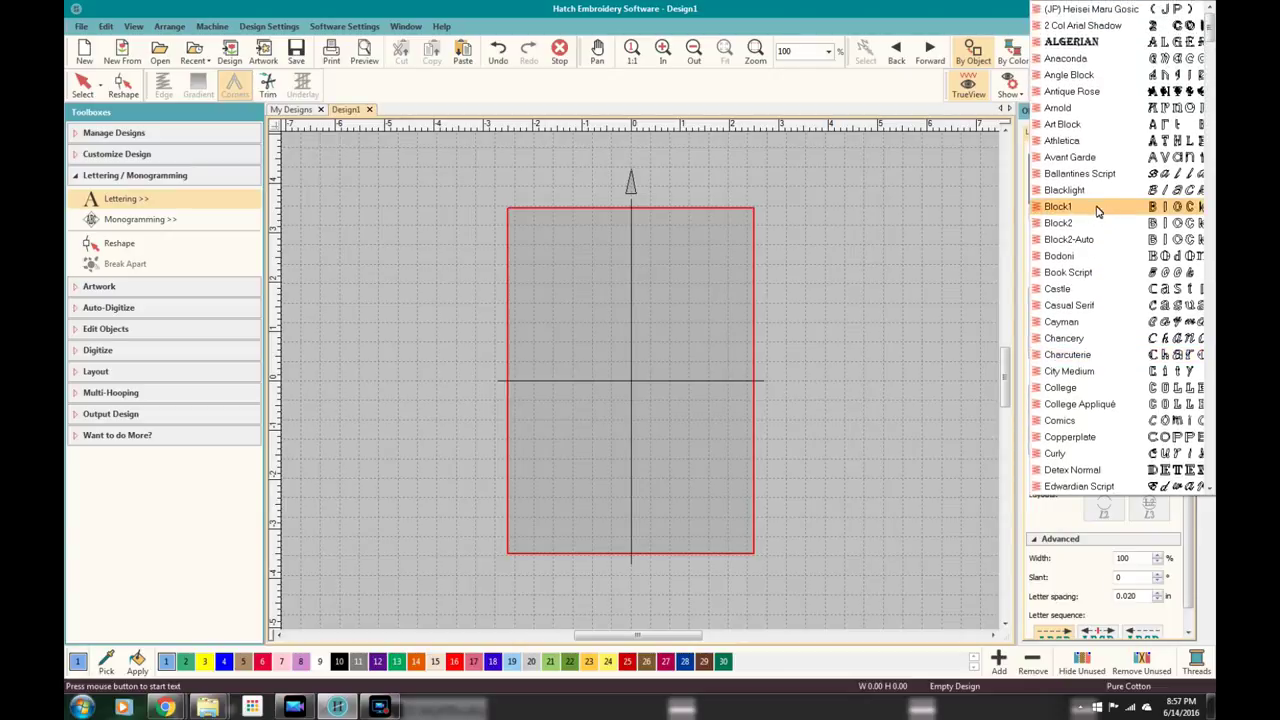
click(1080, 403)
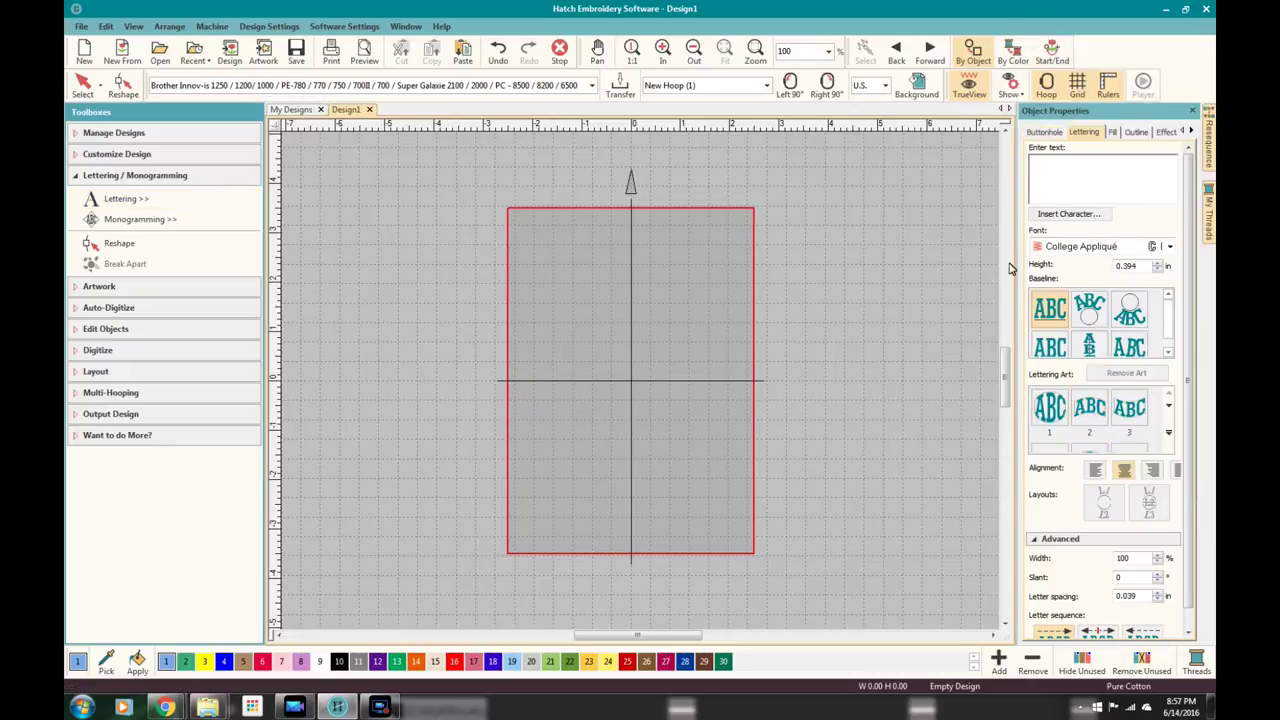
- Enter the lettering text 'BurleySew' and split it onto two lines
click(1063, 172)
text(BurleySew)
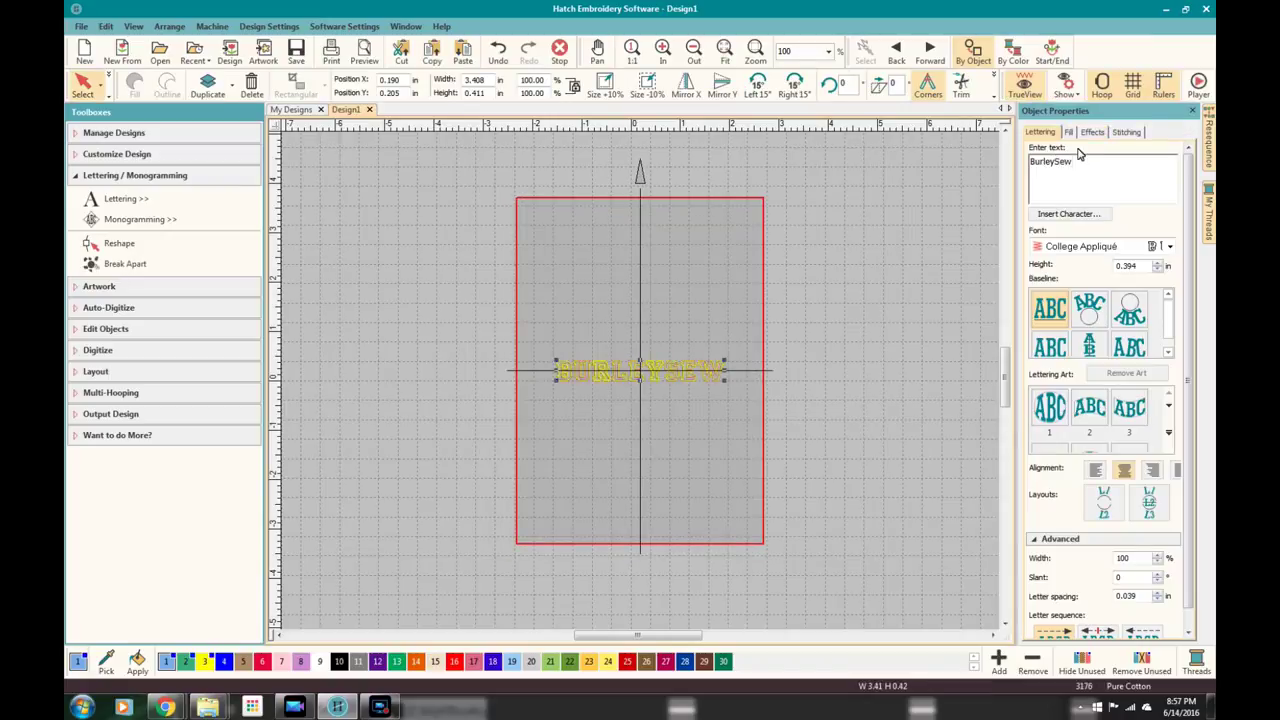
click(1055, 164)
key(Return)
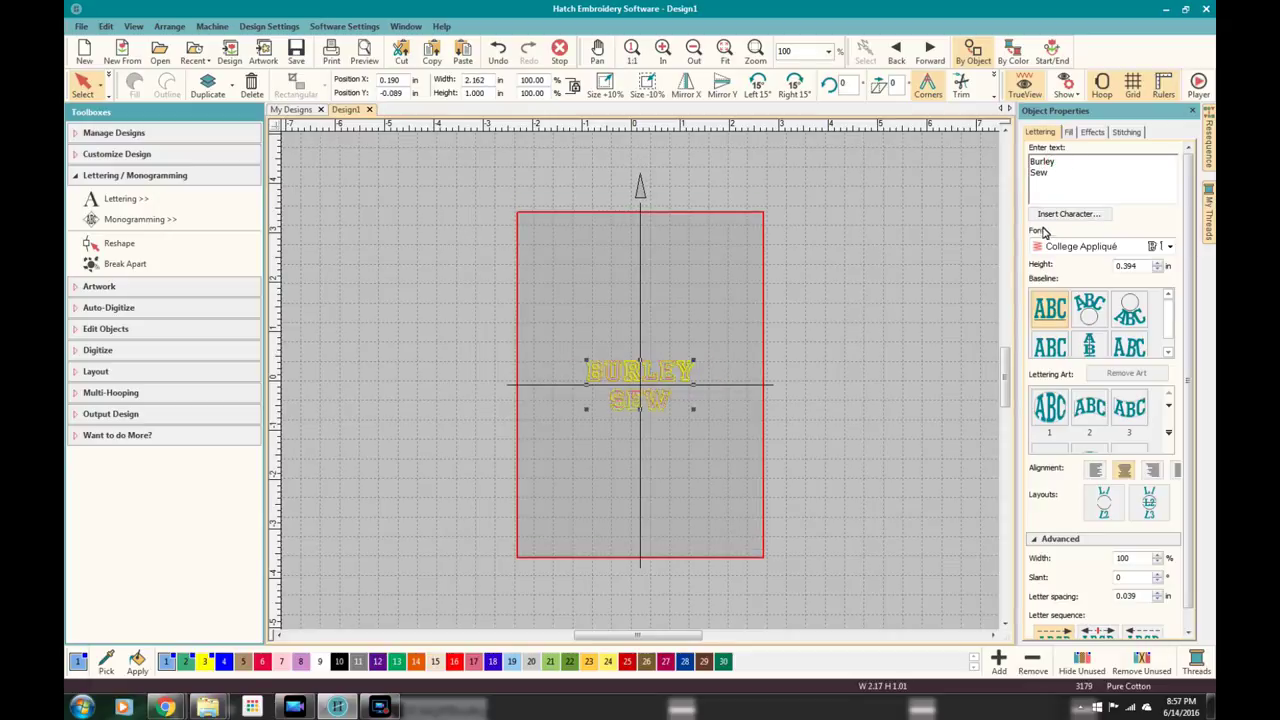
click(741, 330)
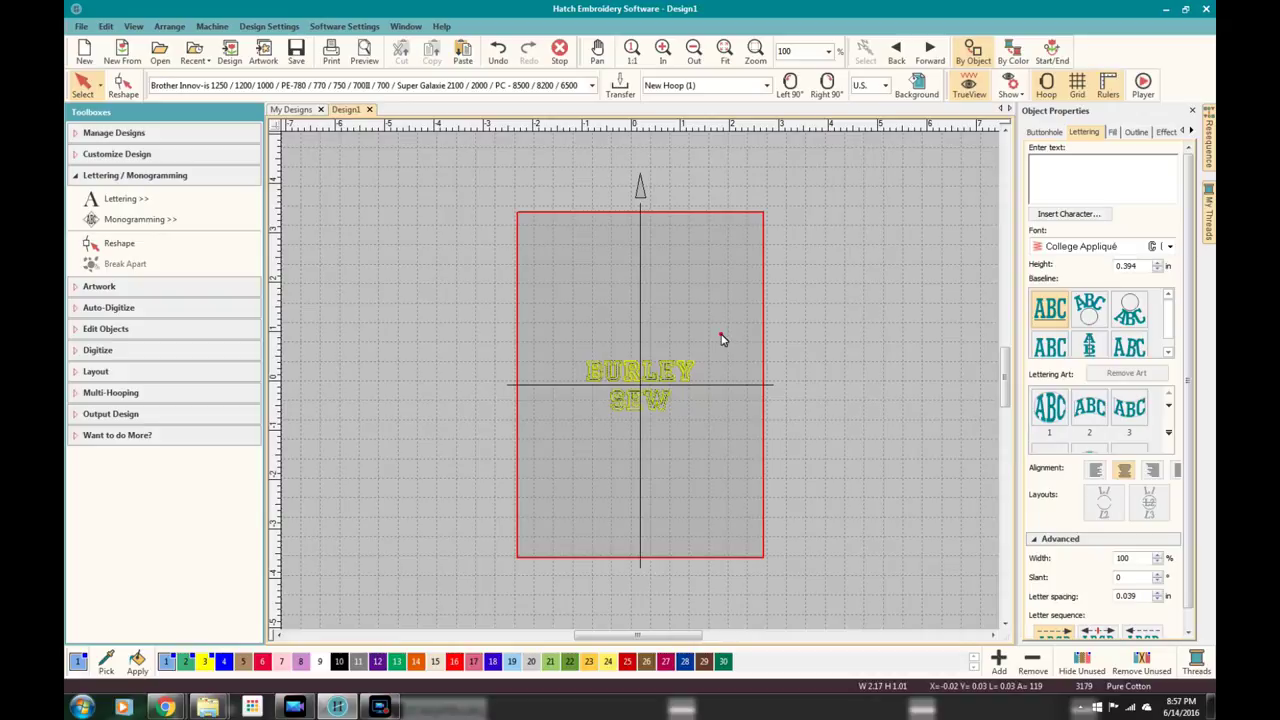
- Apply an arched Lettering Art style to the BURLEY SEW lettering, then delete it
click(687, 368)
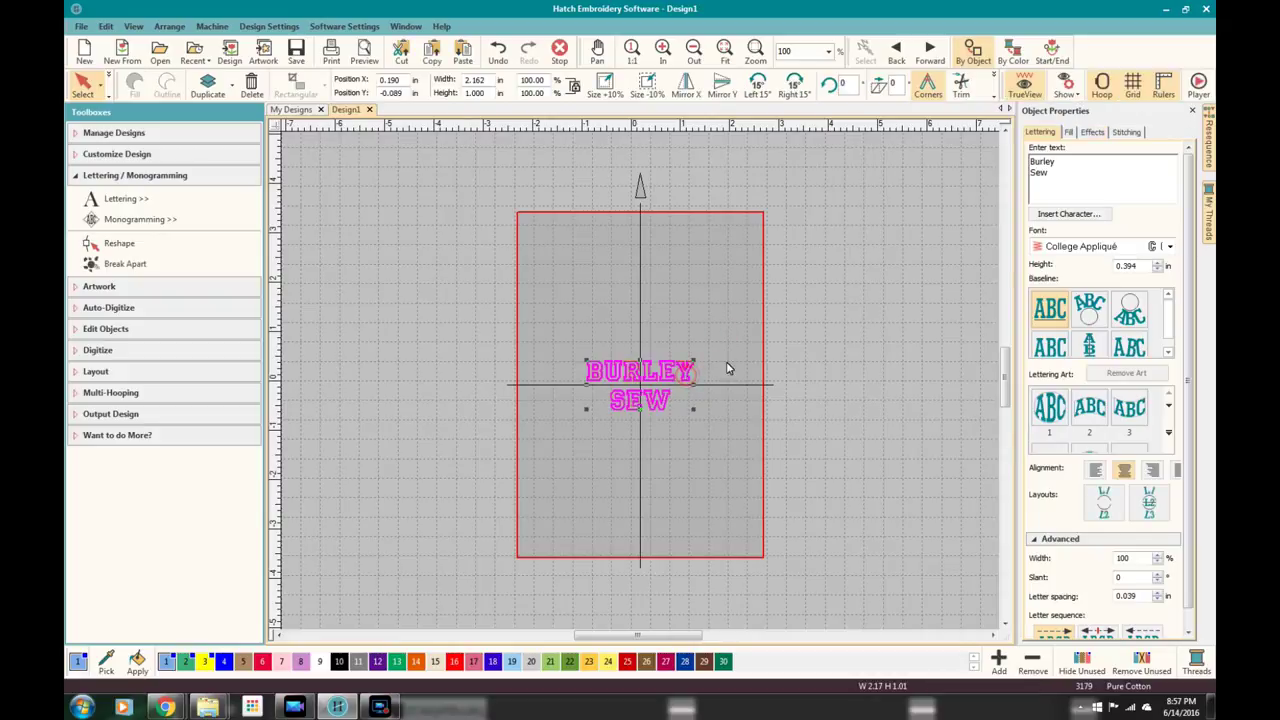
drag(1093, 180, 1014, 165)
key(Delete)
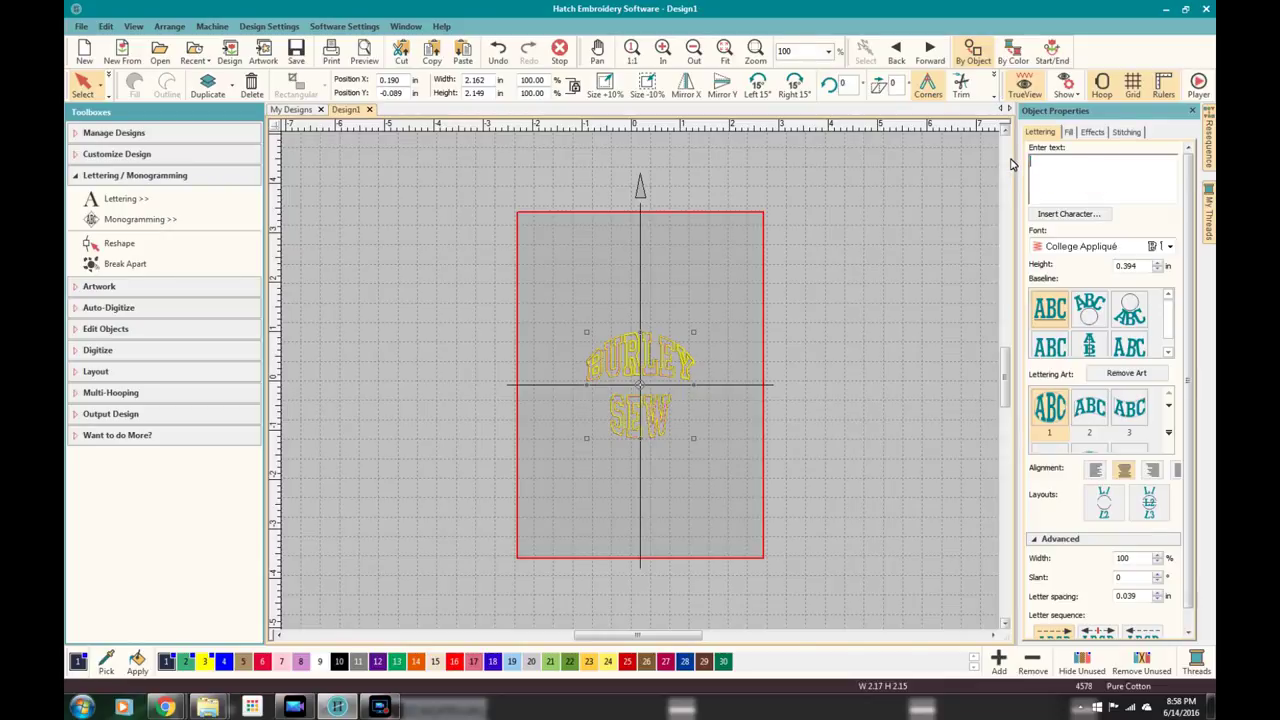
key(Return)
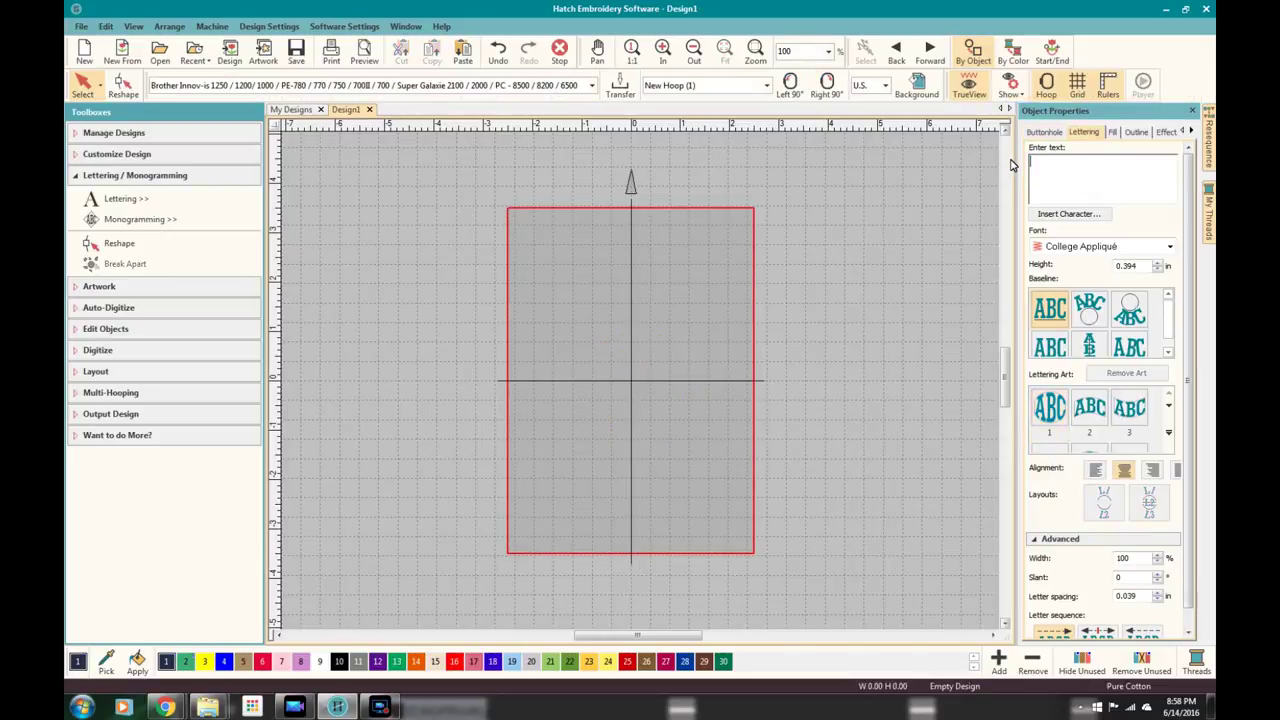
- Add the Style22bo pentagon monogram and change its letters from ABC to BS
click(141, 229)
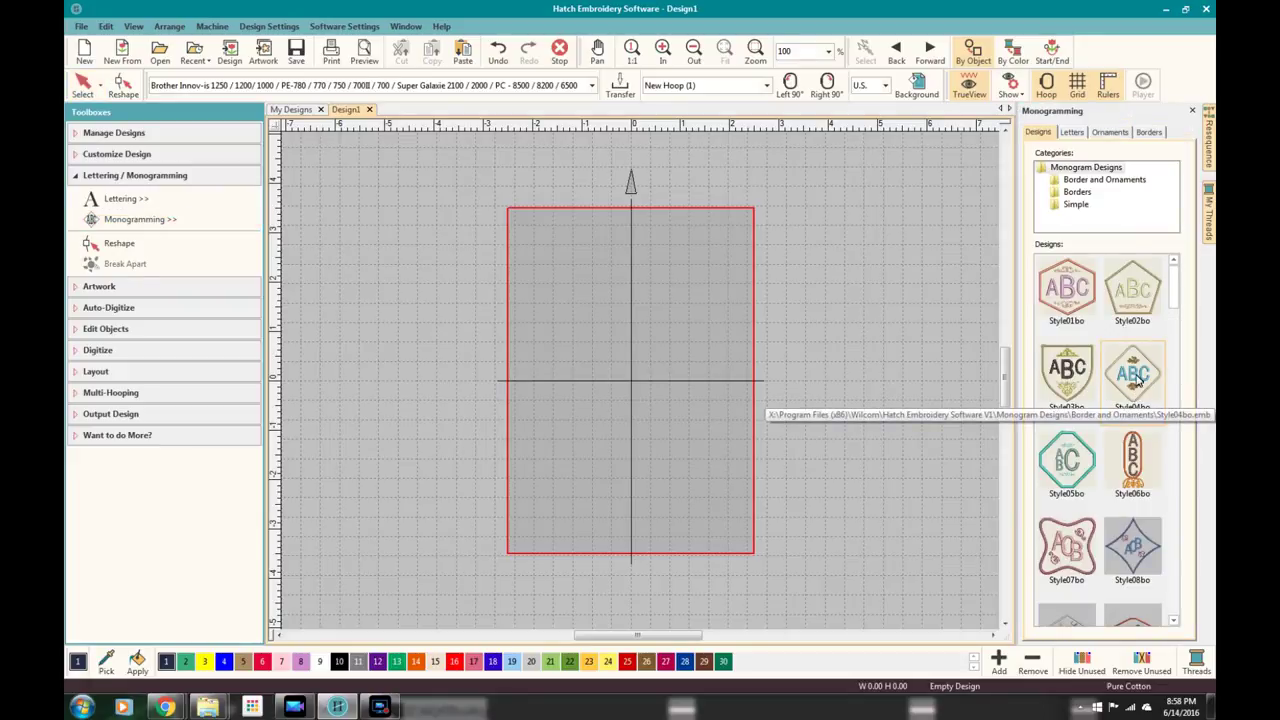
drag(1177, 276, 1191, 366)
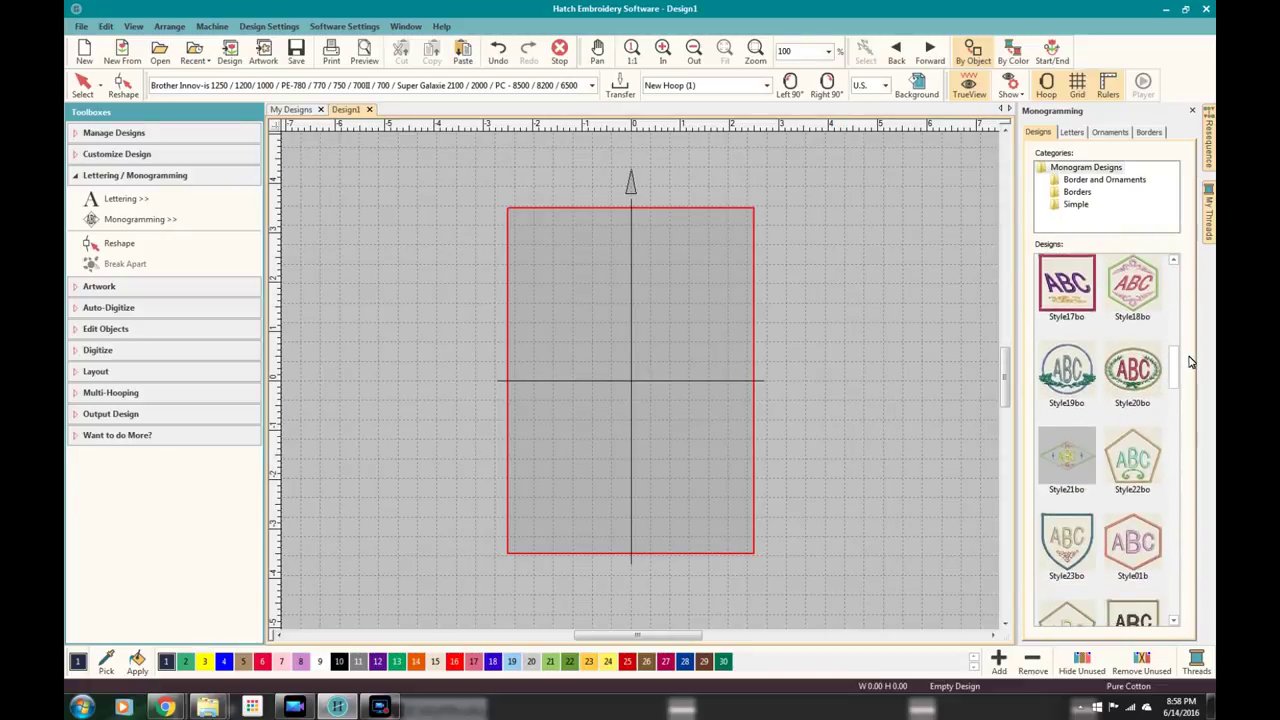
click(1132, 465)
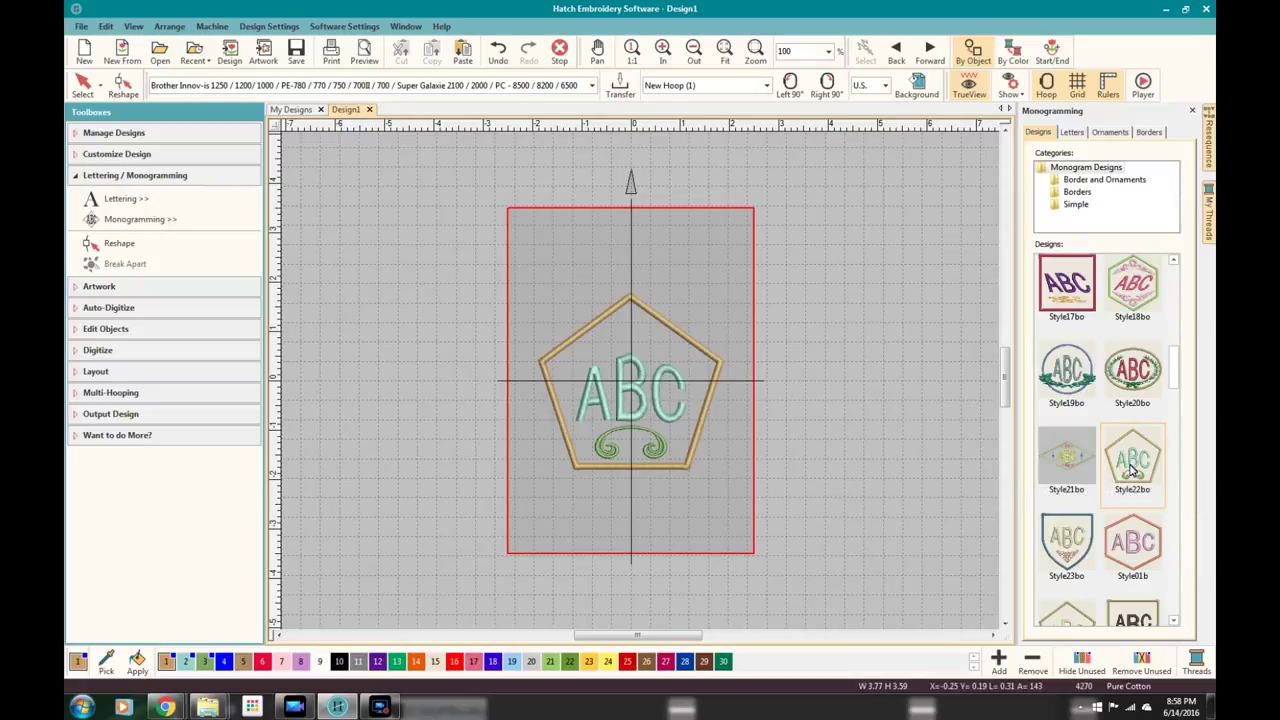
click(1071, 132)
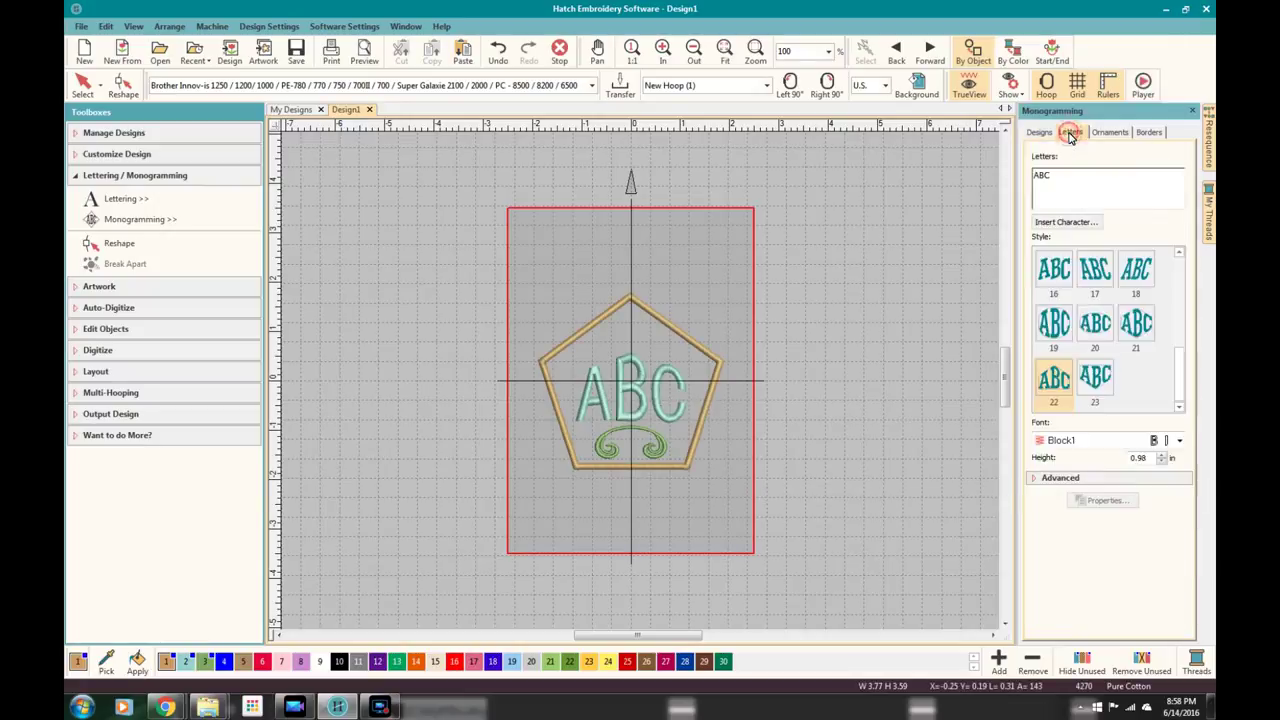
double_click(1062, 182)
text(BS)
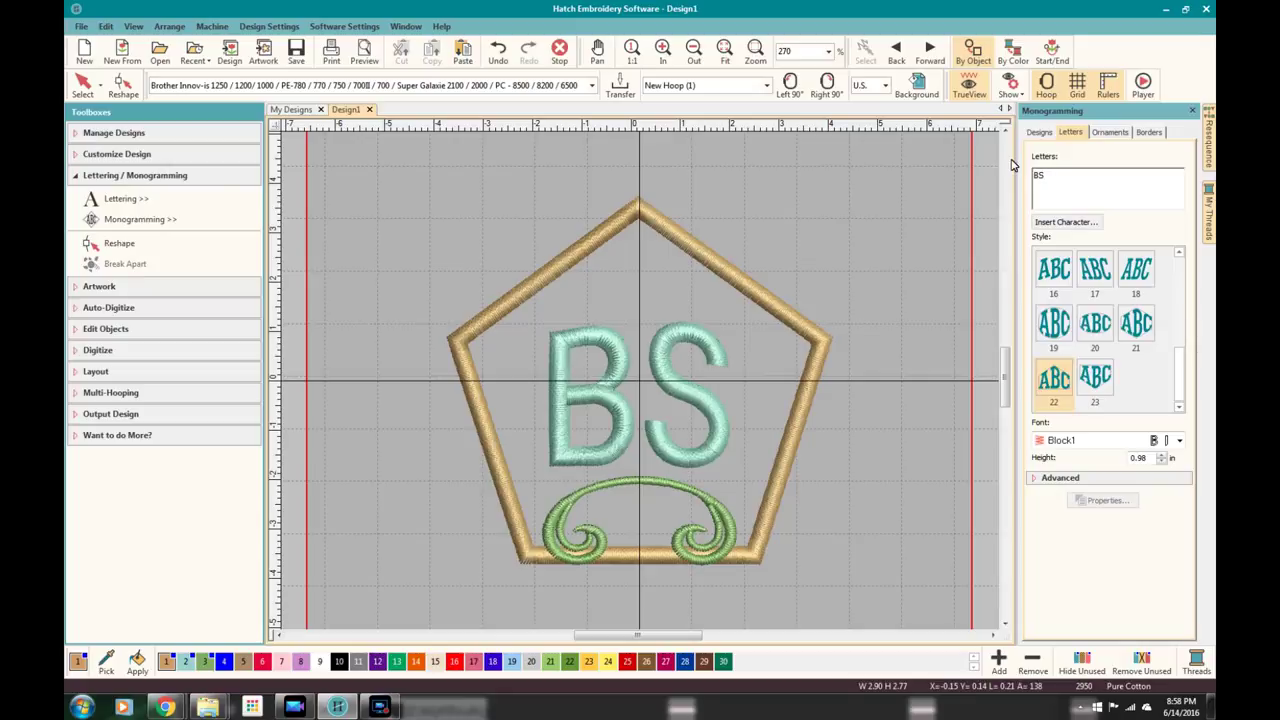
- Zoom out to the whole hoop, close Monogramming, delete the BS monogram, and collapse the toolbox
click(694, 54)
click(694, 54)
click(694, 54)
click(694, 54)
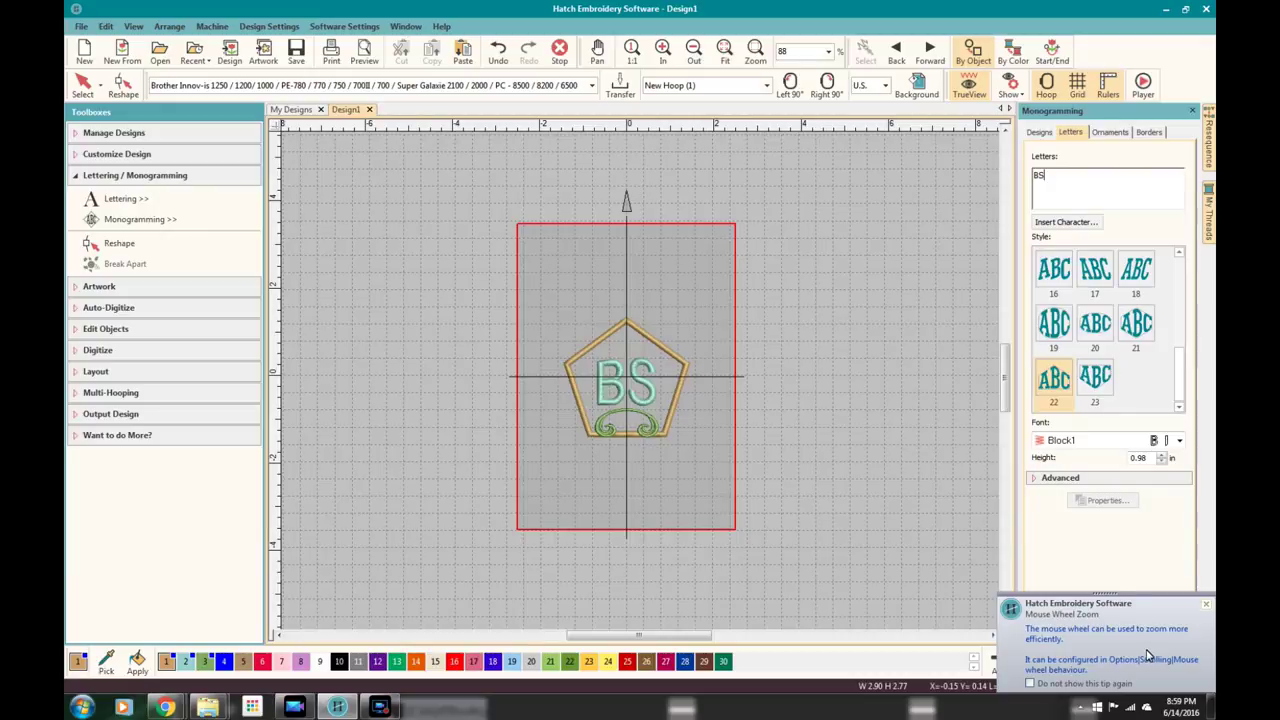
click(1148, 655)
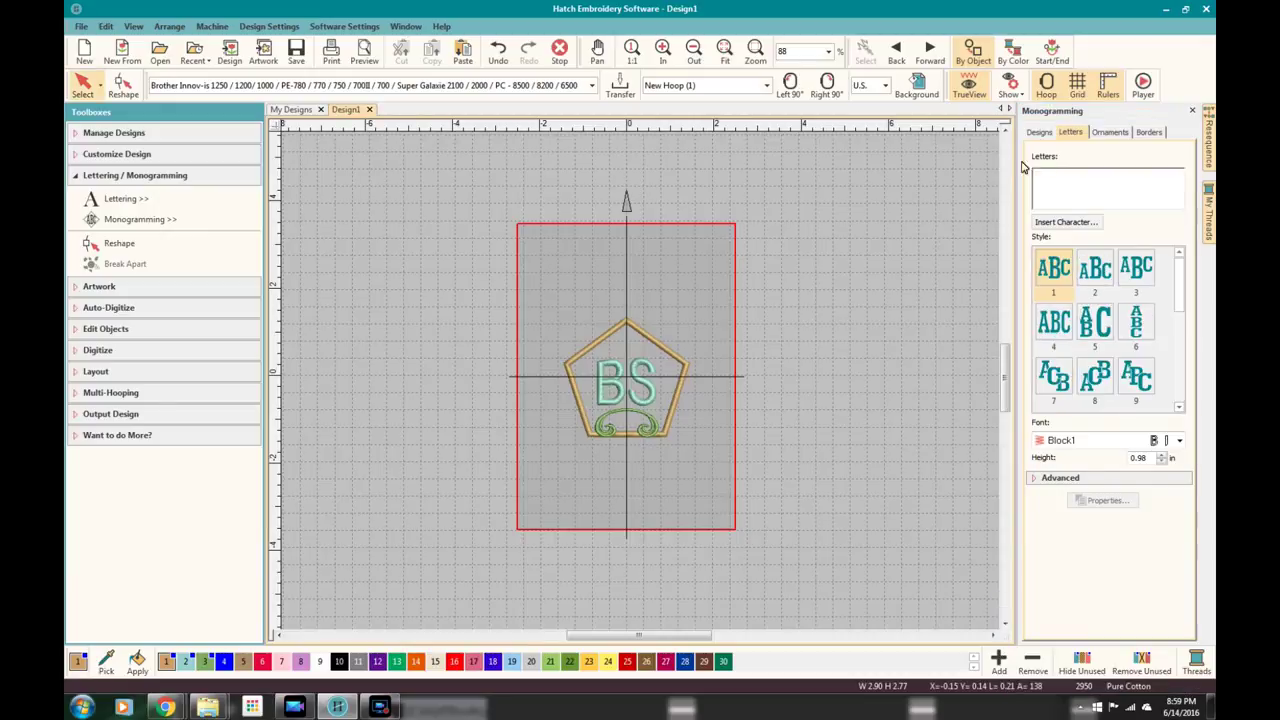
click(1192, 113)
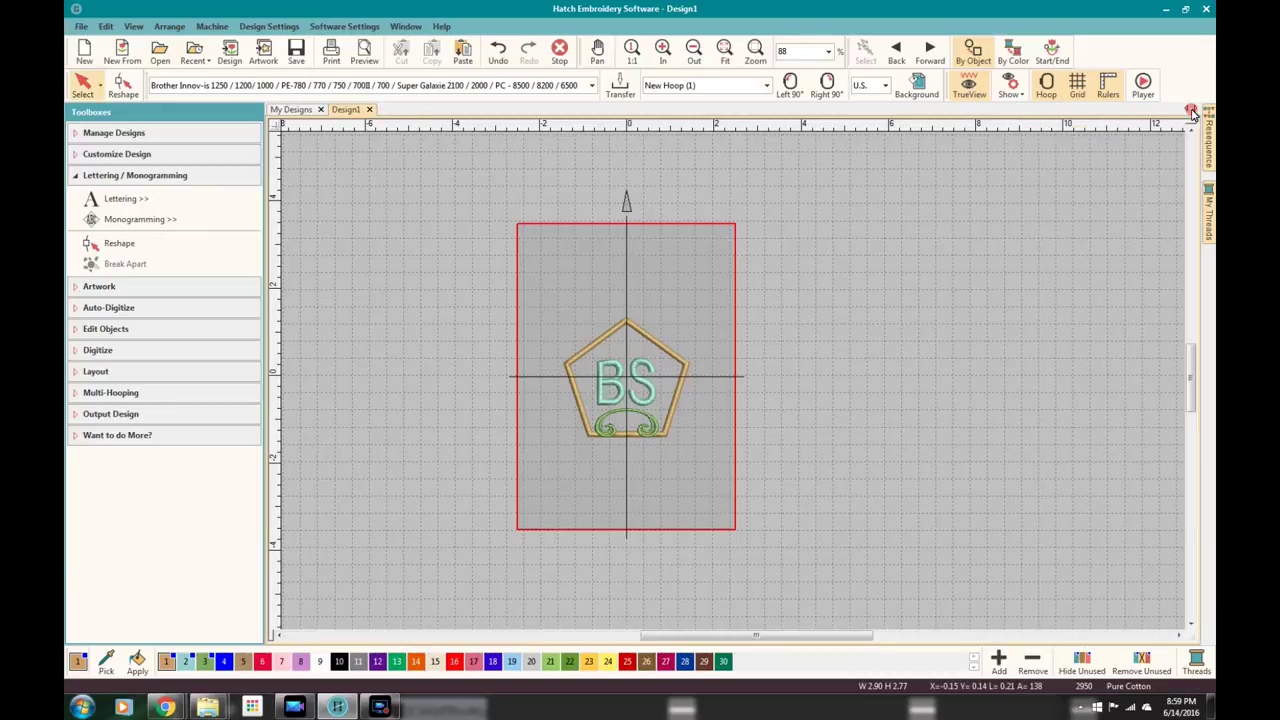
click(675, 362)
key(Delete)
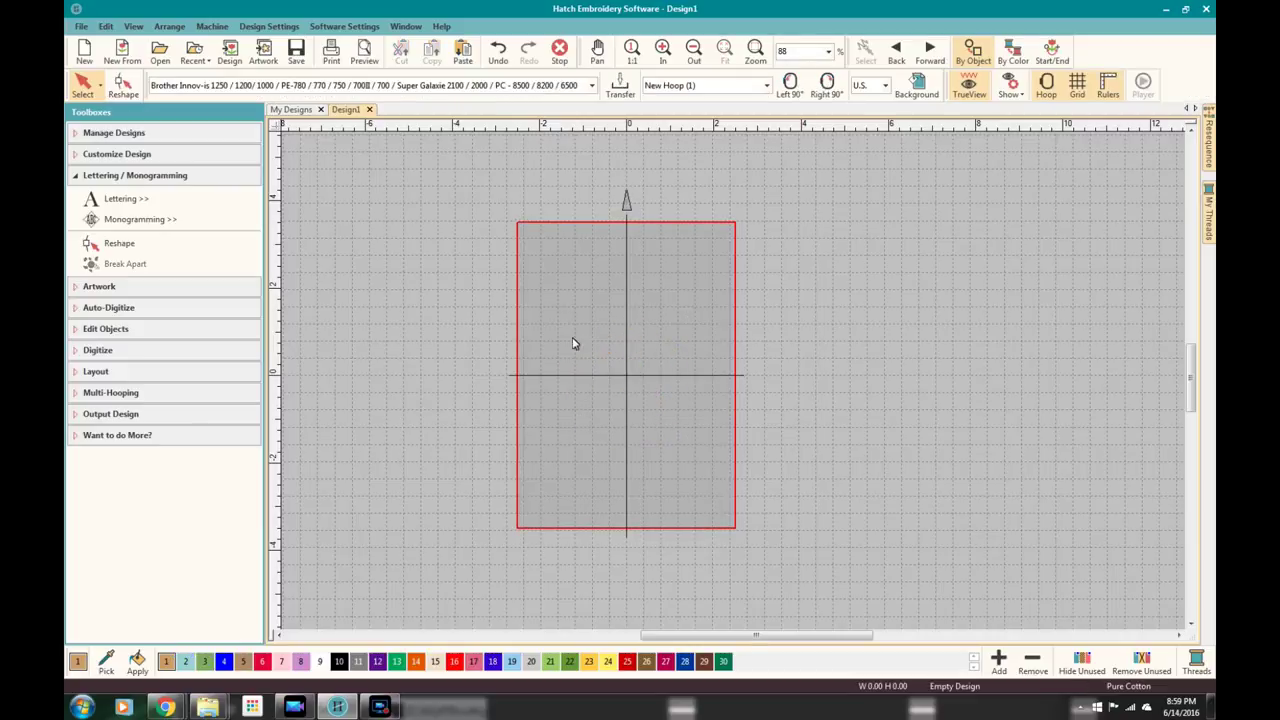
click(124, 178)
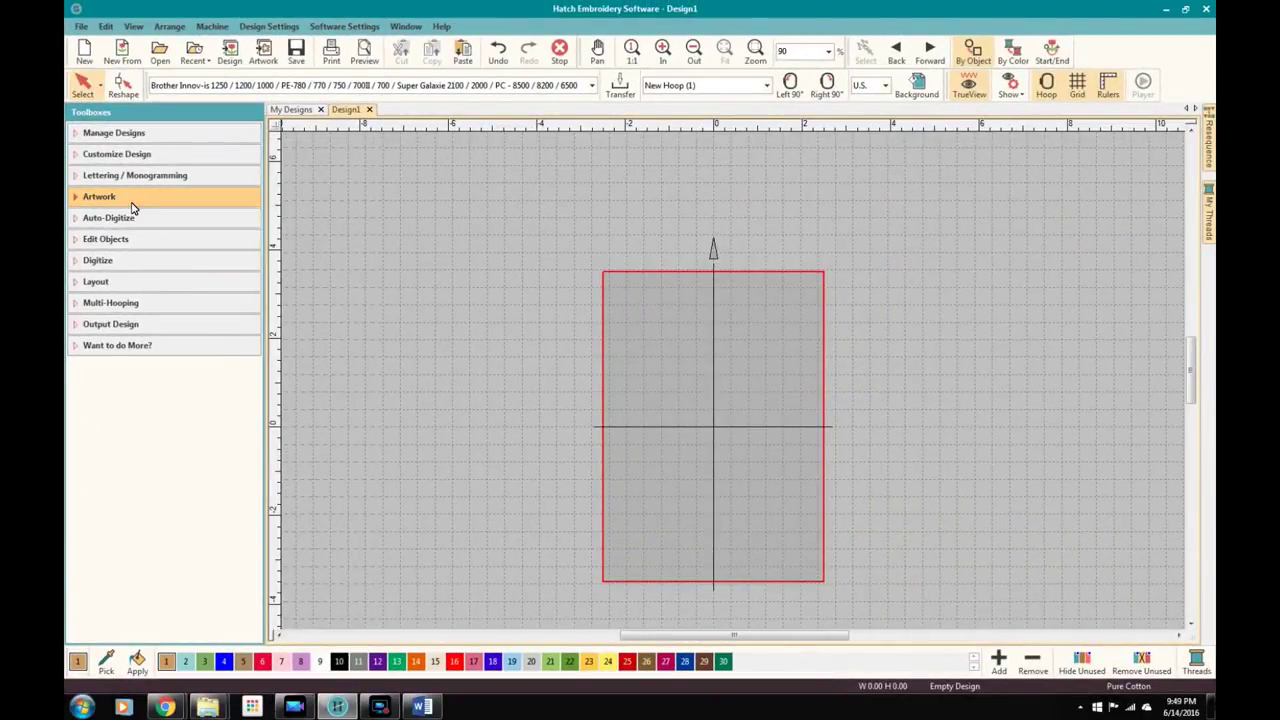
- Expand the Artwork toolbox to show Insert Artwork, Scan Artwork and related tools
click(132, 202)
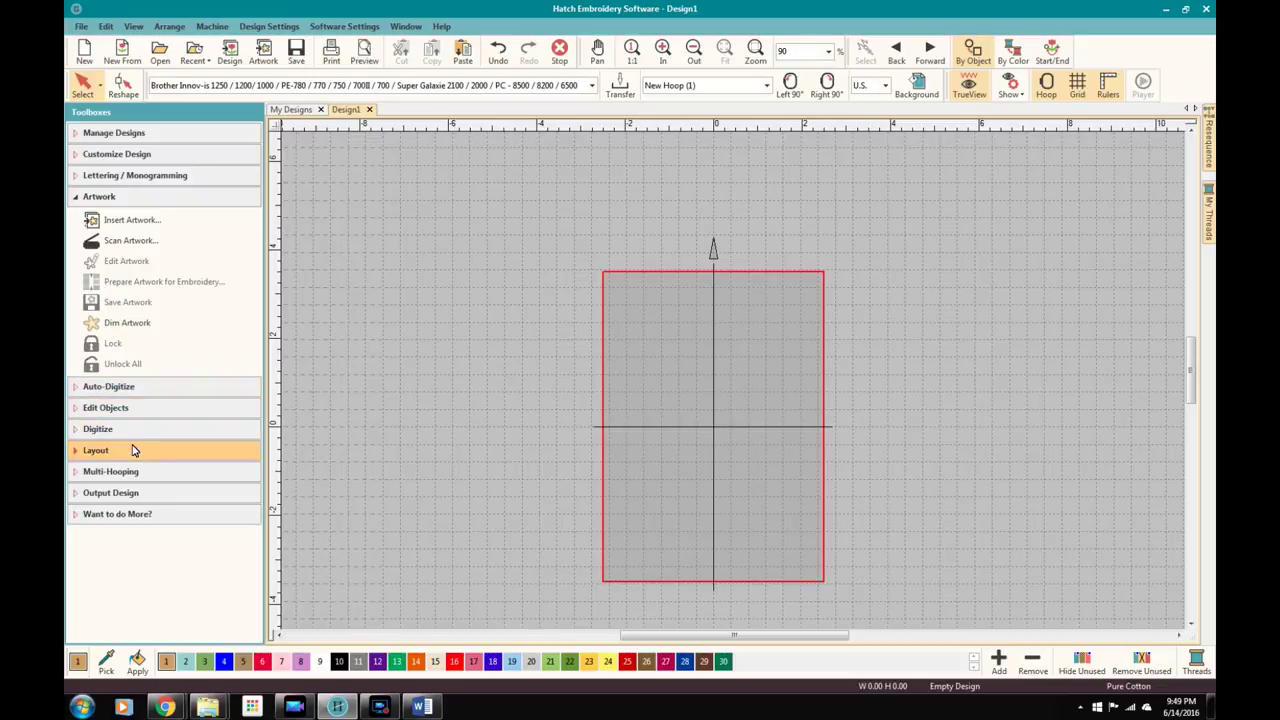
- Insert Heart_girl_Fotolia_S.jpg into the design and open it in Paint via Edit Artwork
click(167, 230)
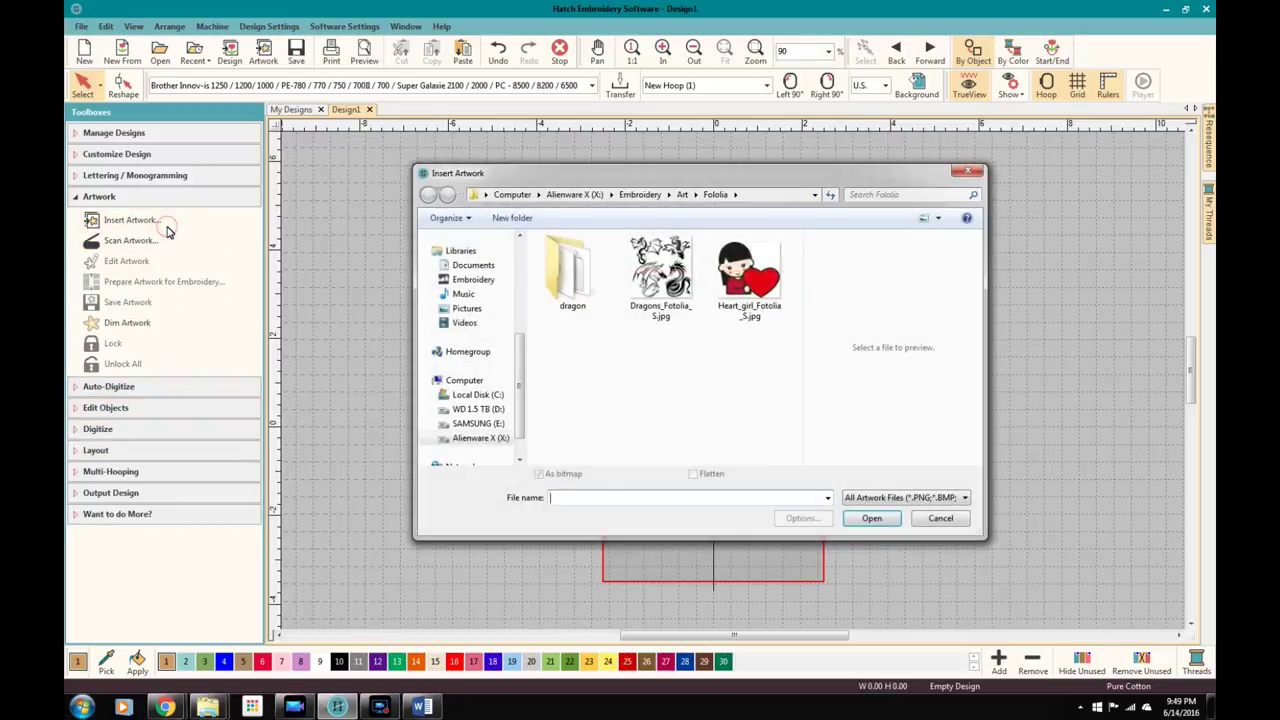
double_click(745, 285)
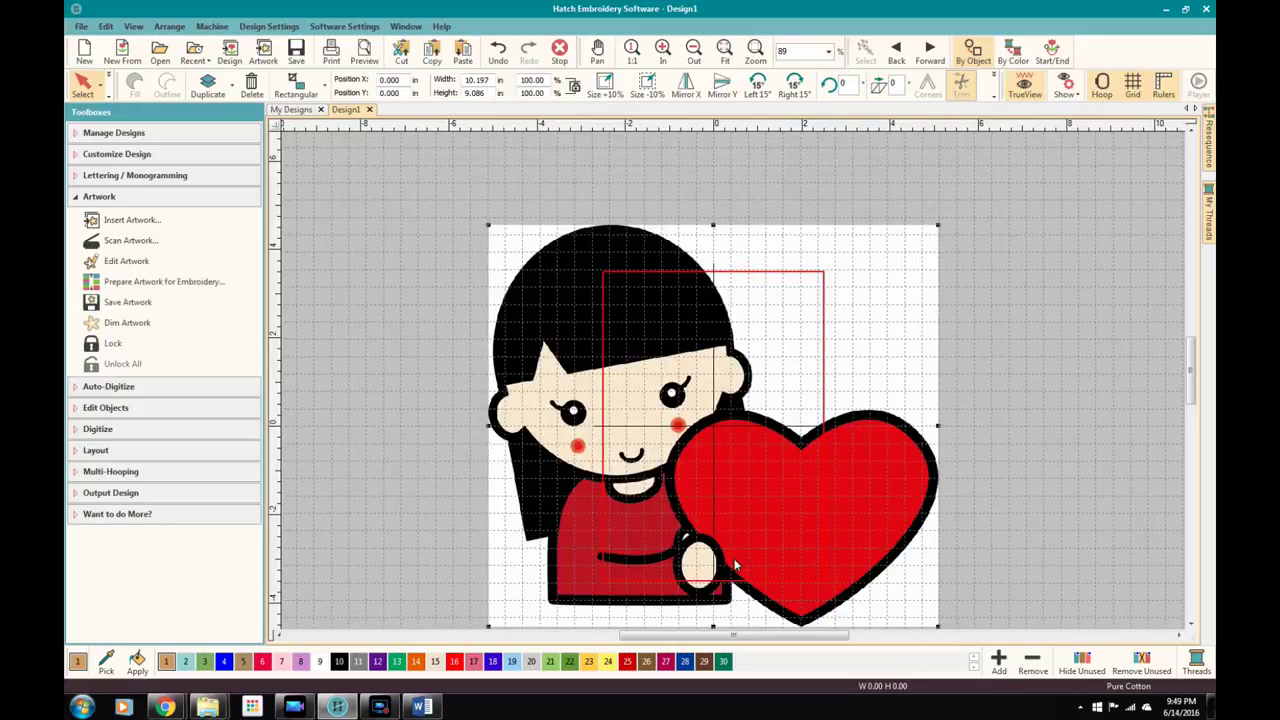
click(146, 263)
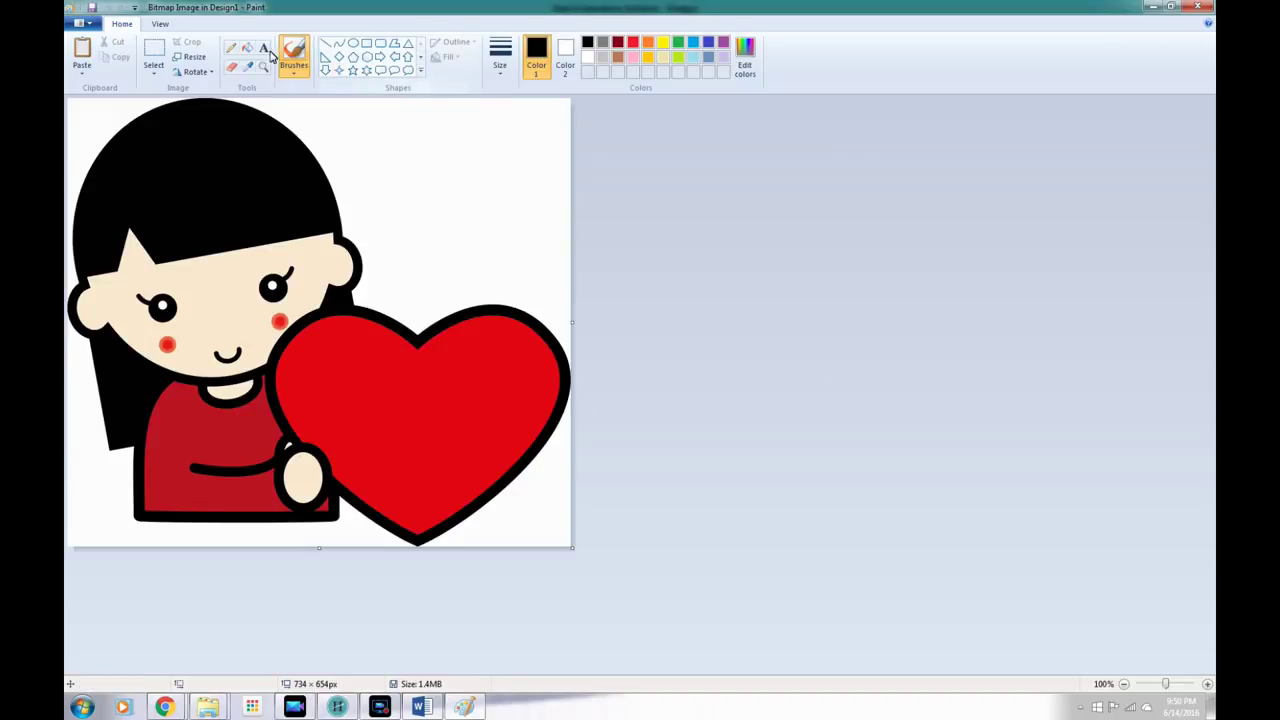
- Fill the heart's red interior with black, then close Paint with Don't Save
click(247, 47)
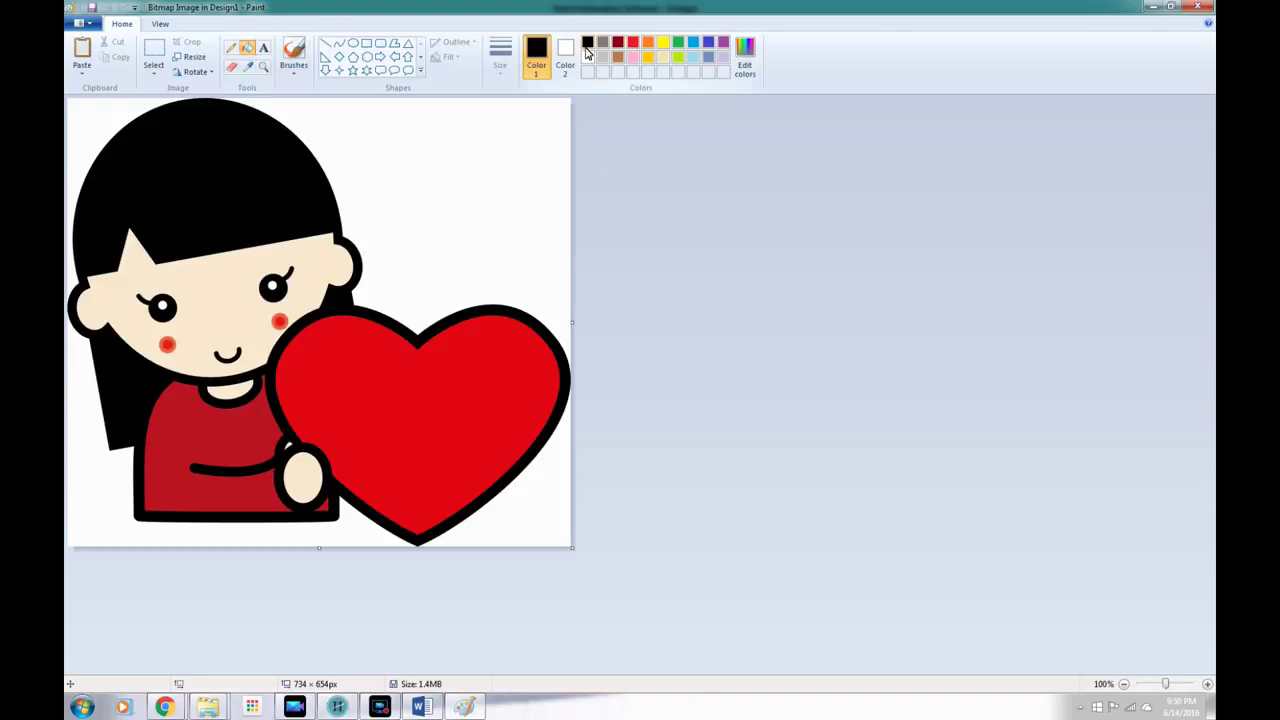
click(446, 393)
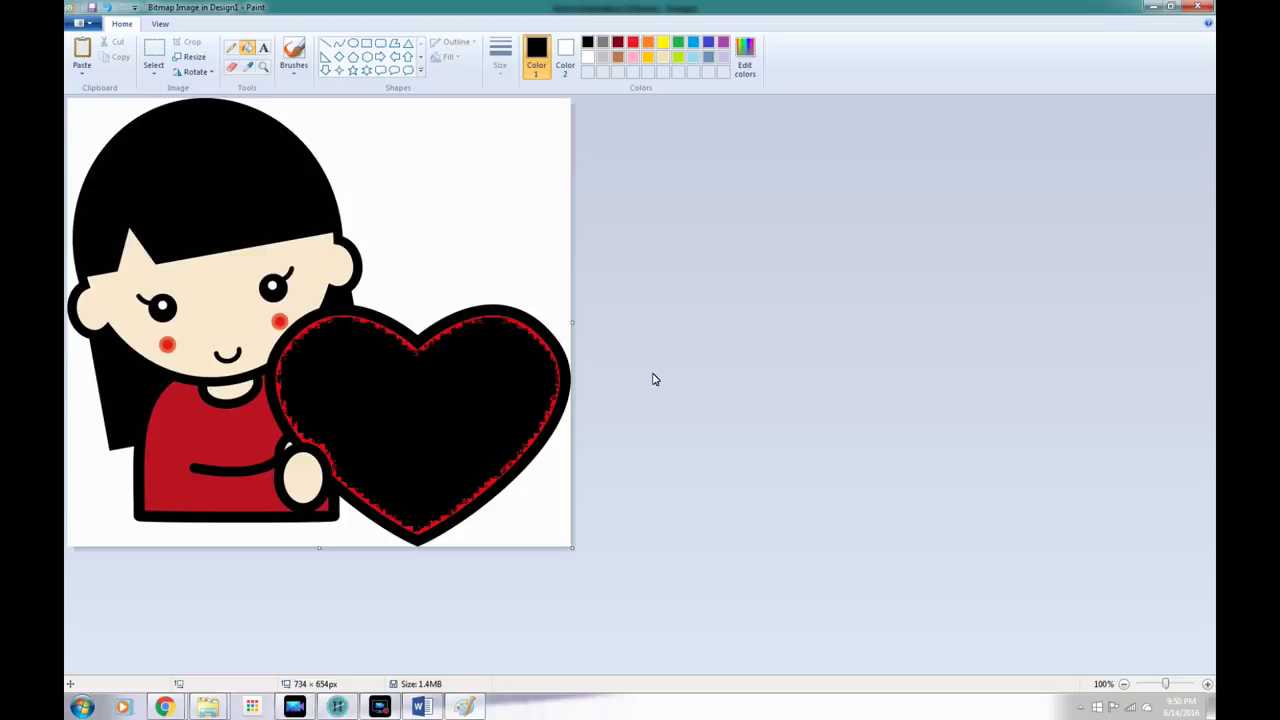
click(1197, 7)
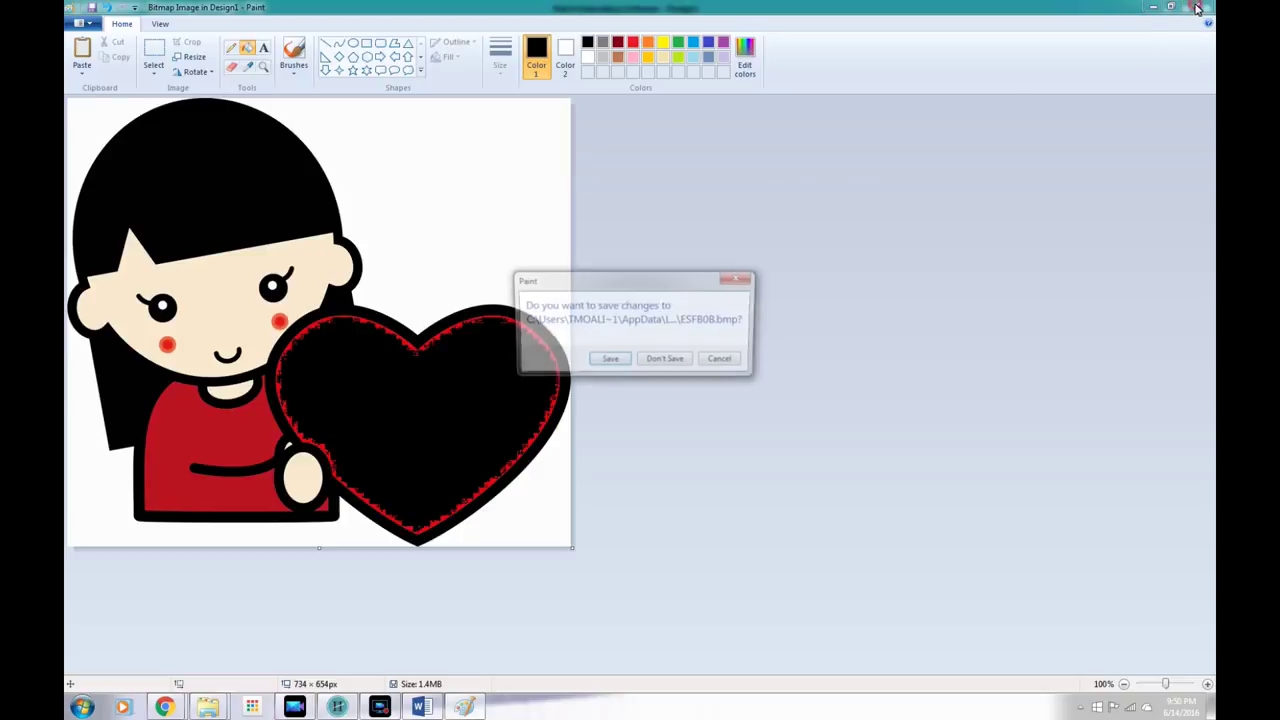
click(668, 360)
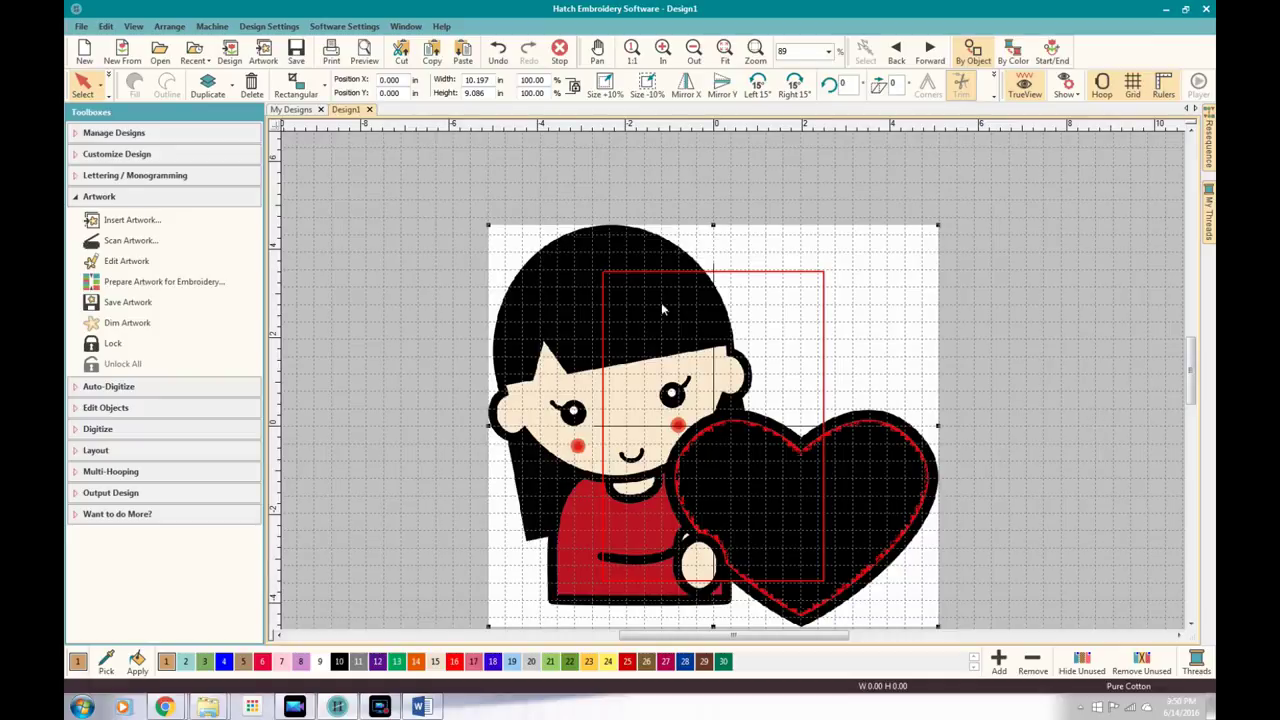
- Collapse the Artwork toolbox and delete the Heart_girl artwork from Design1
click(127, 203)
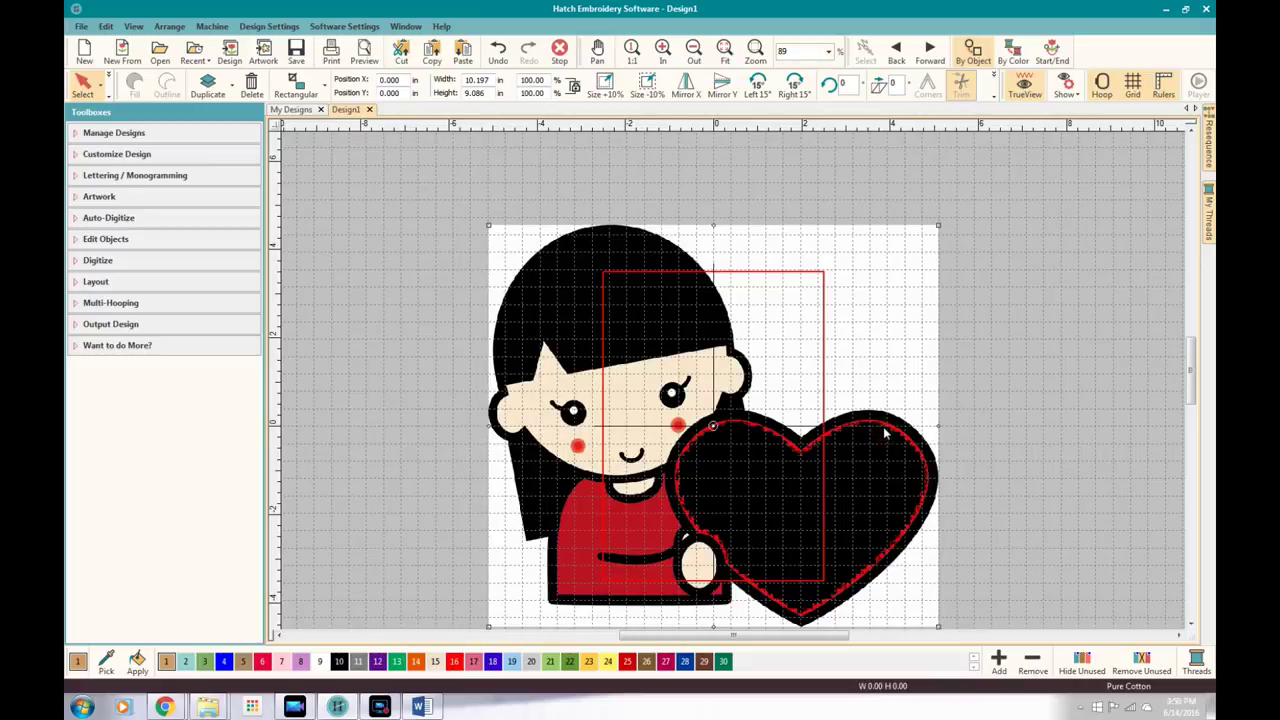
key(Delete)
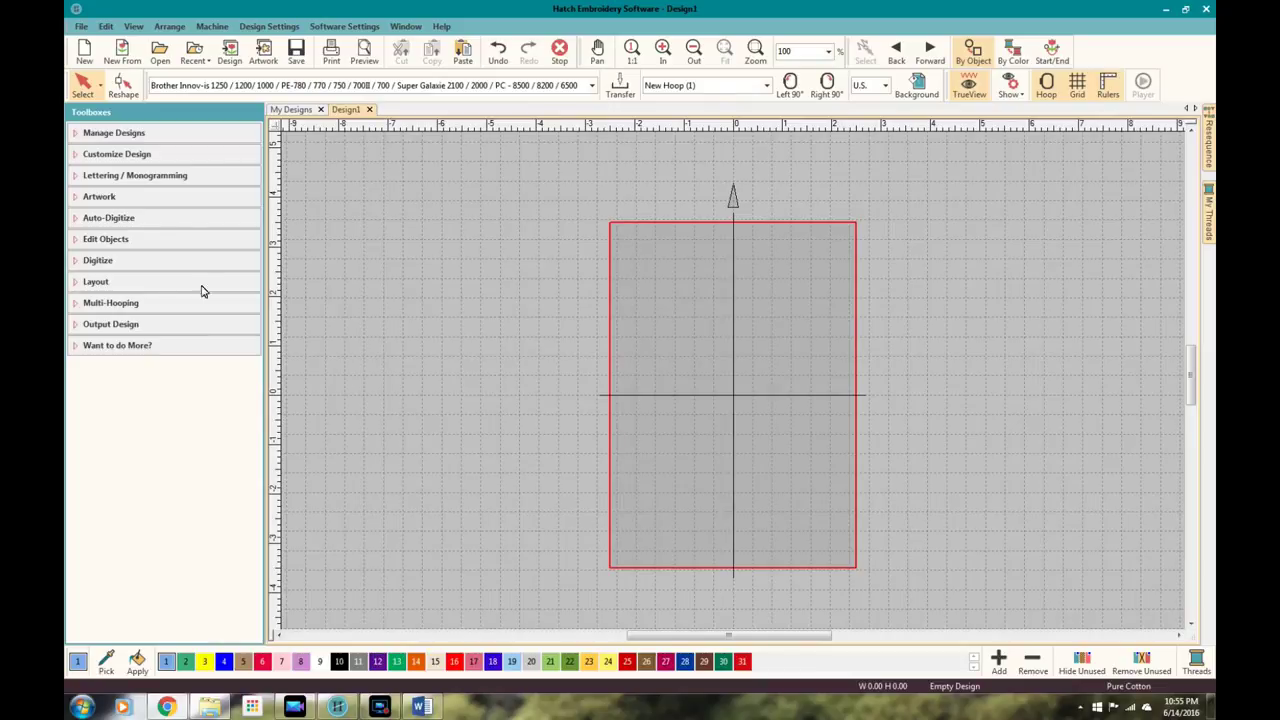
- Insert Heart_girl_Fotolia_S.jpg as artwork from the Auto-Digitize toolbox
click(110, 218)
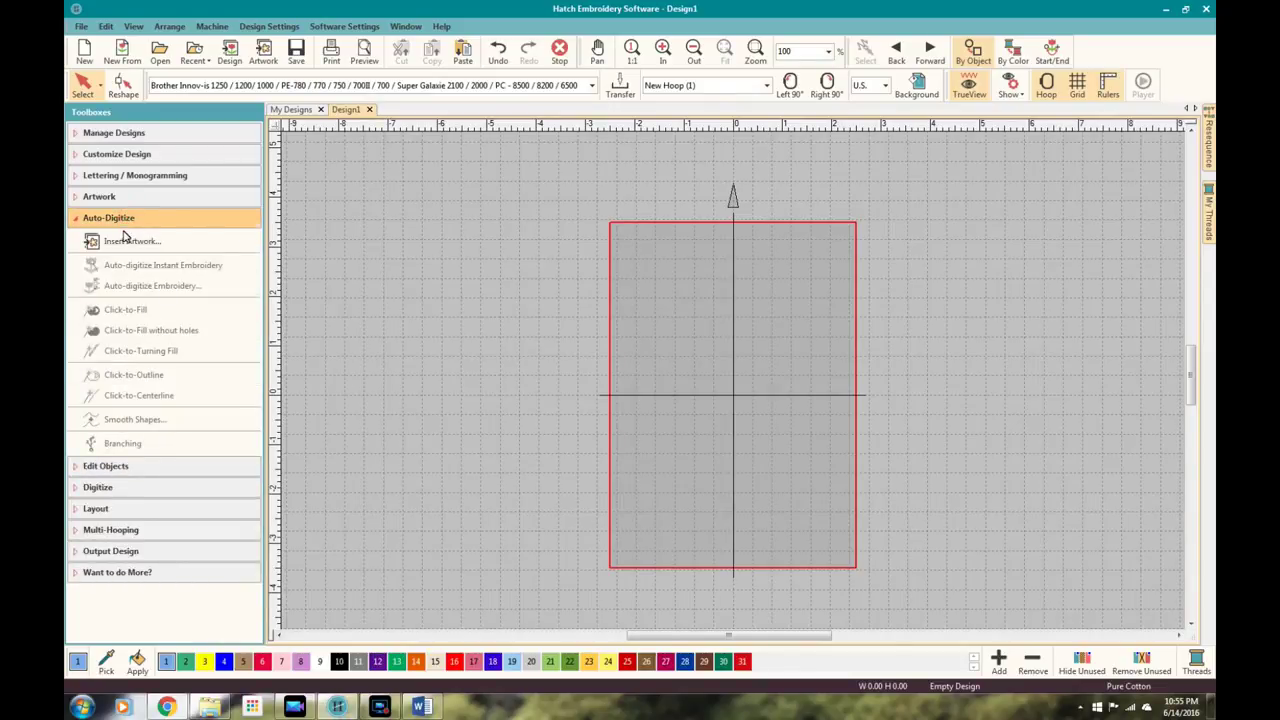
click(127, 240)
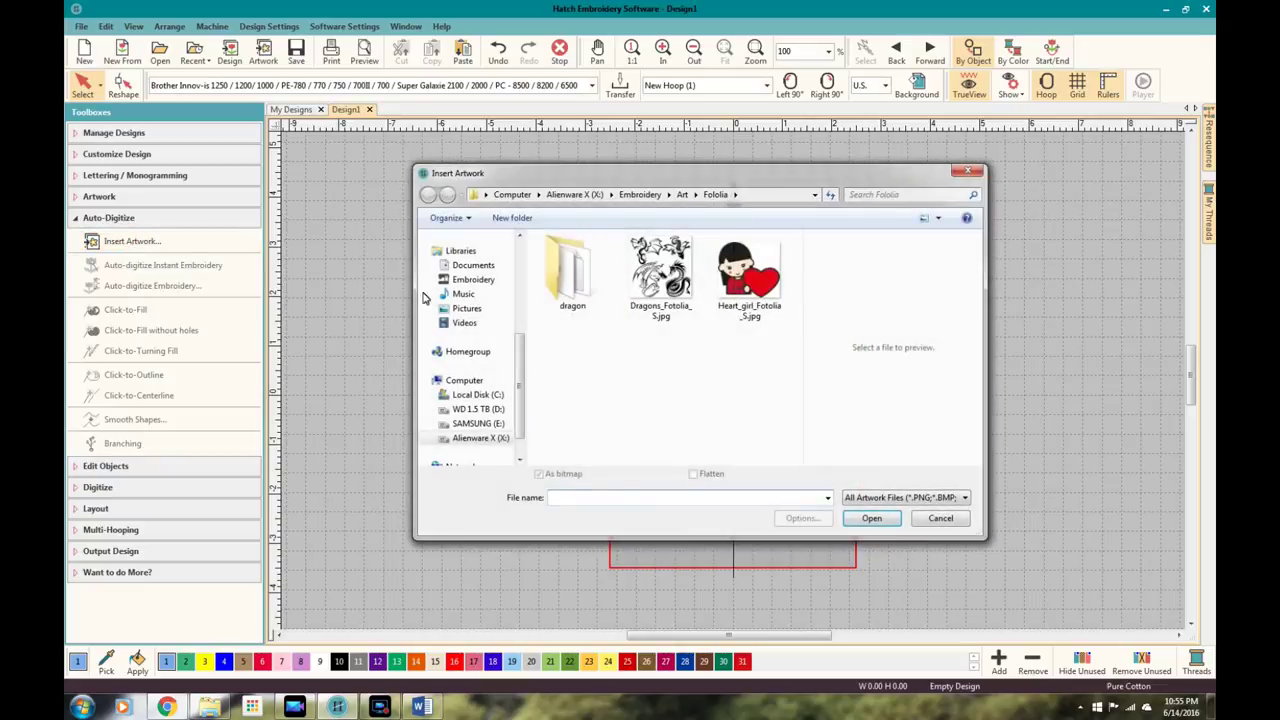
click(748, 276)
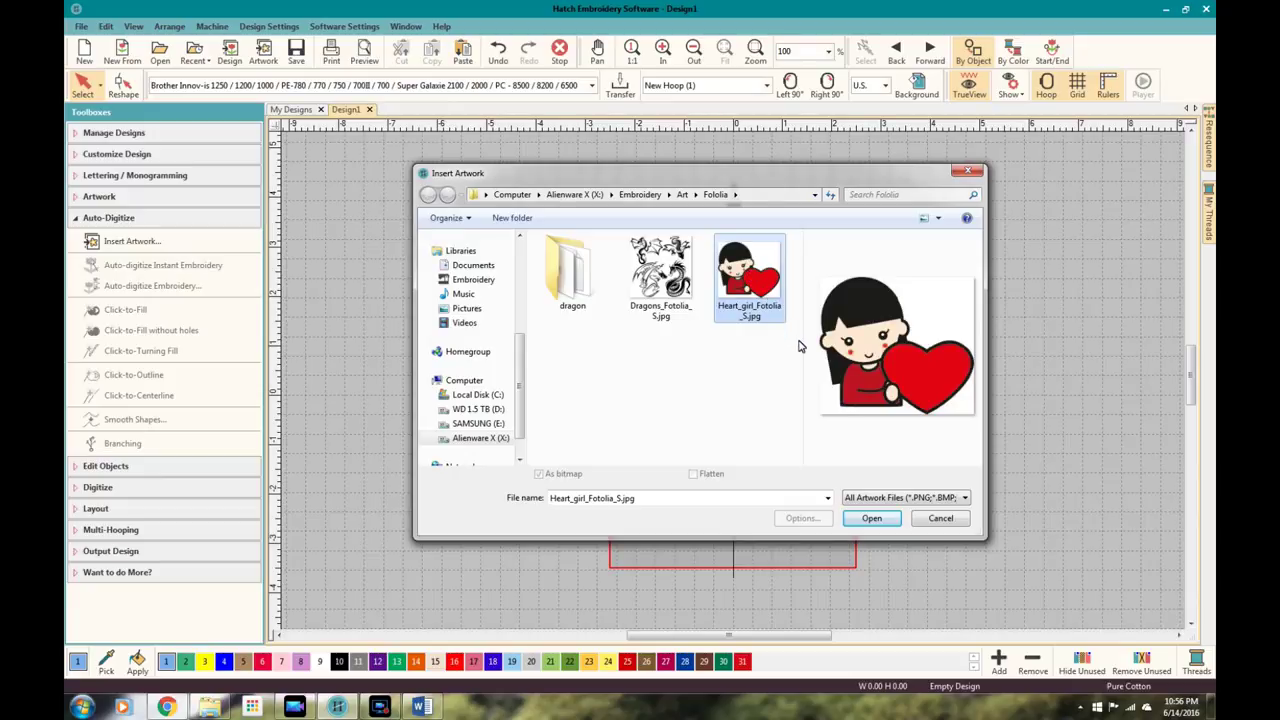
click(884, 519)
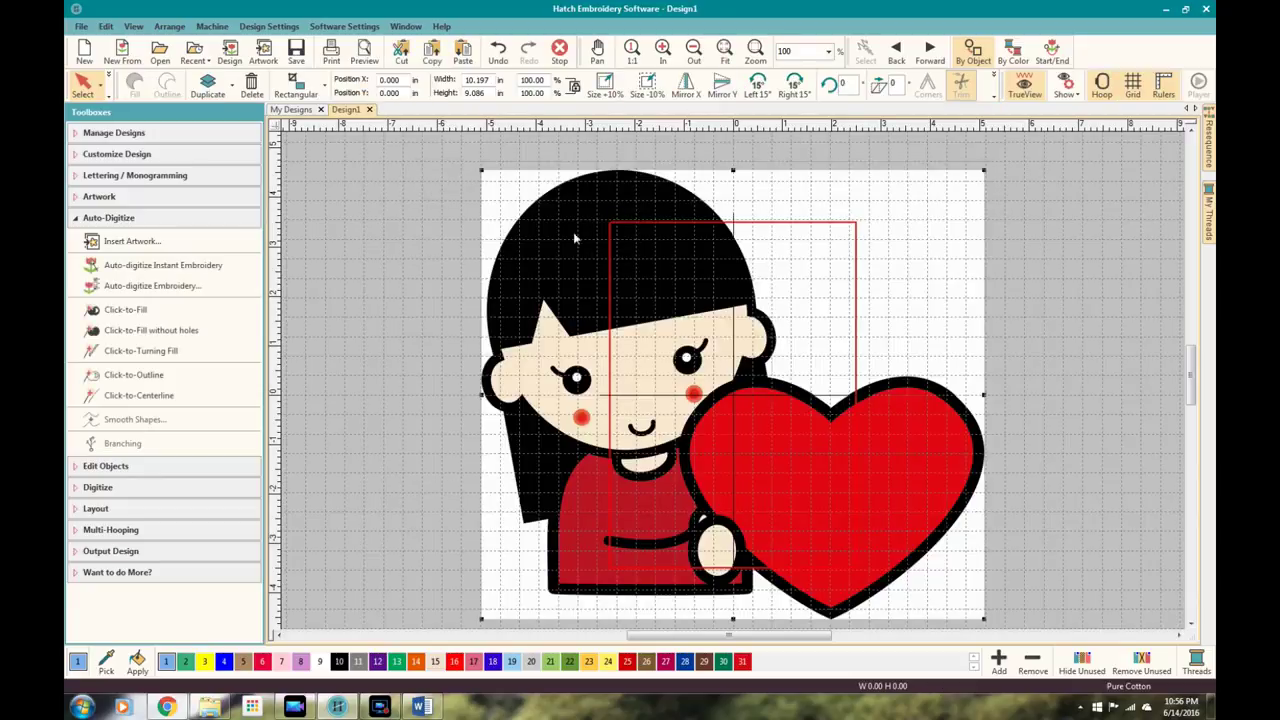
- Set the artwork width to 3 in, zoom in, and launch Auto-digitize Embroidery
click(487, 80)
text(3)
key(Return)
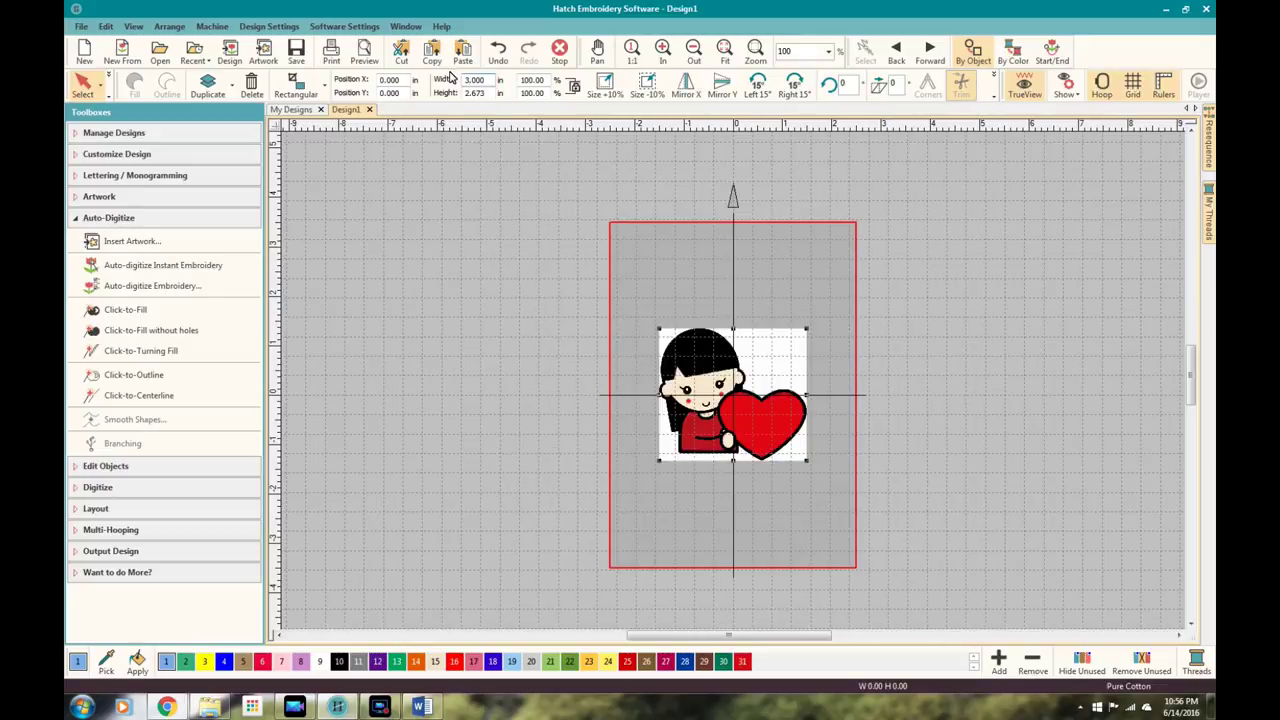
click(666, 57)
click(666, 57)
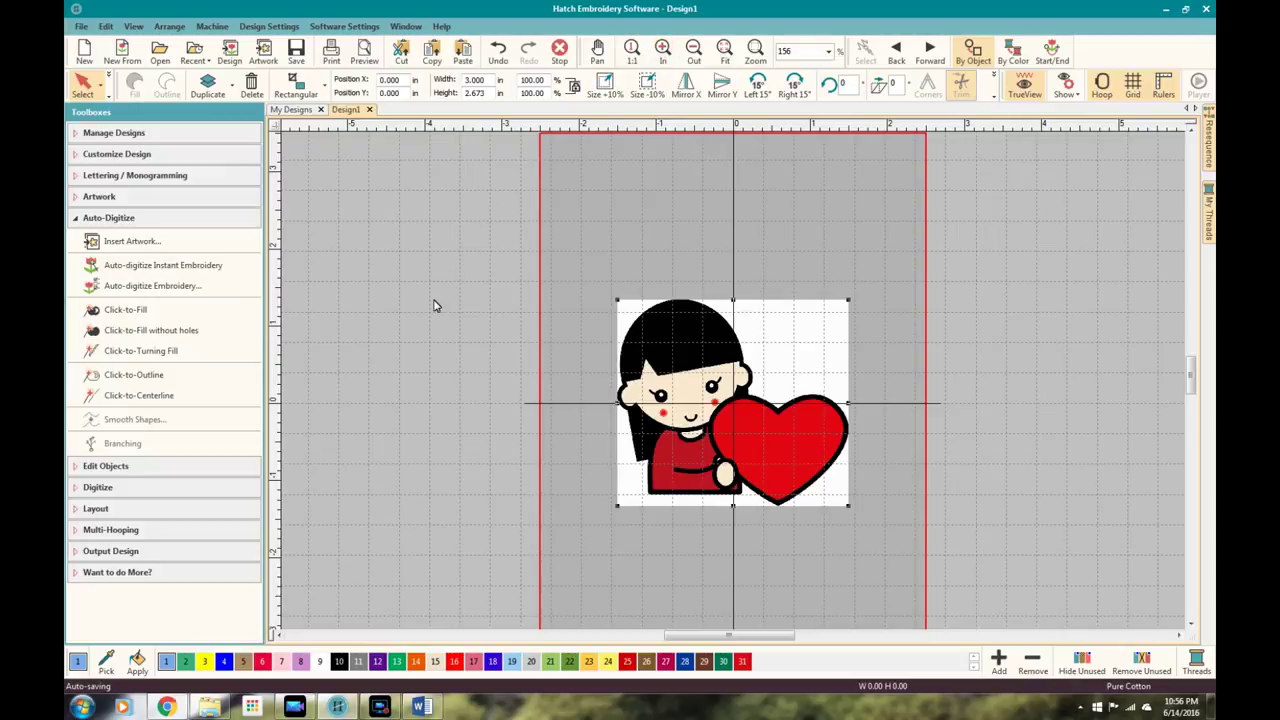
click(152, 287)
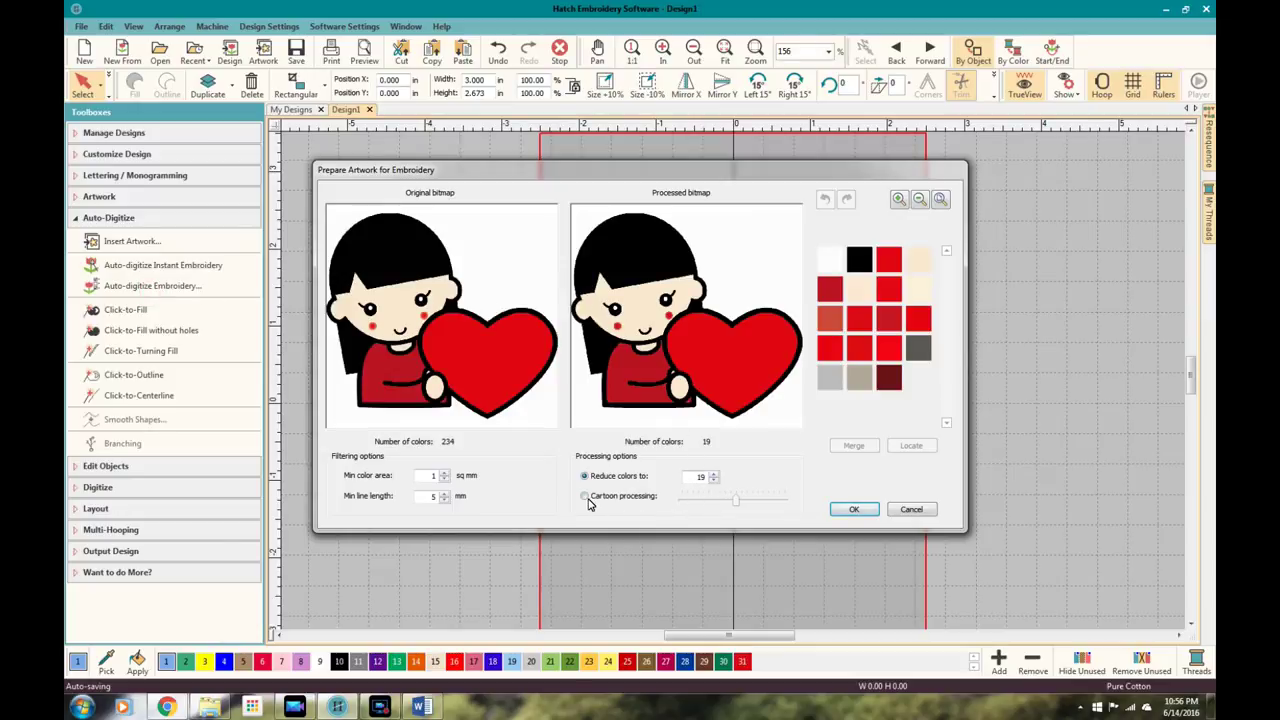
- Reduce the artwork to 3 colours, set white to Omit, and generate the embroidery
double_click(696, 479)
text(3)
key(Return)
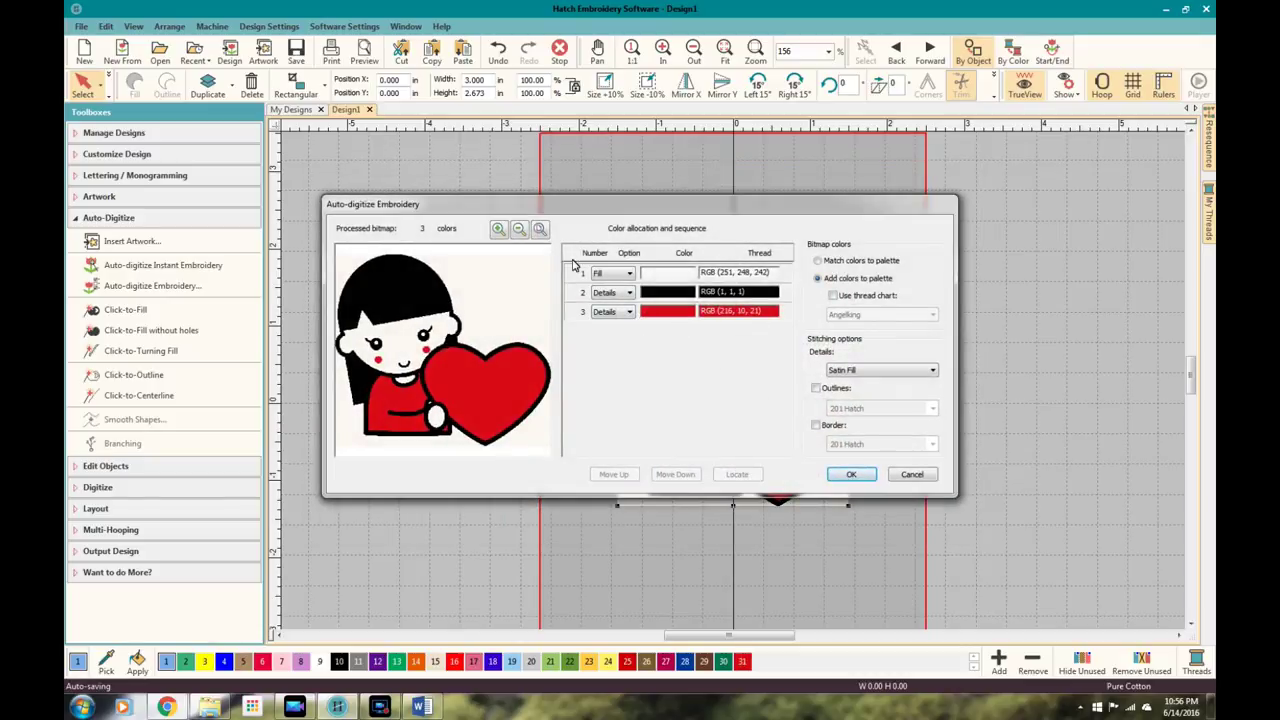
click(601, 275)
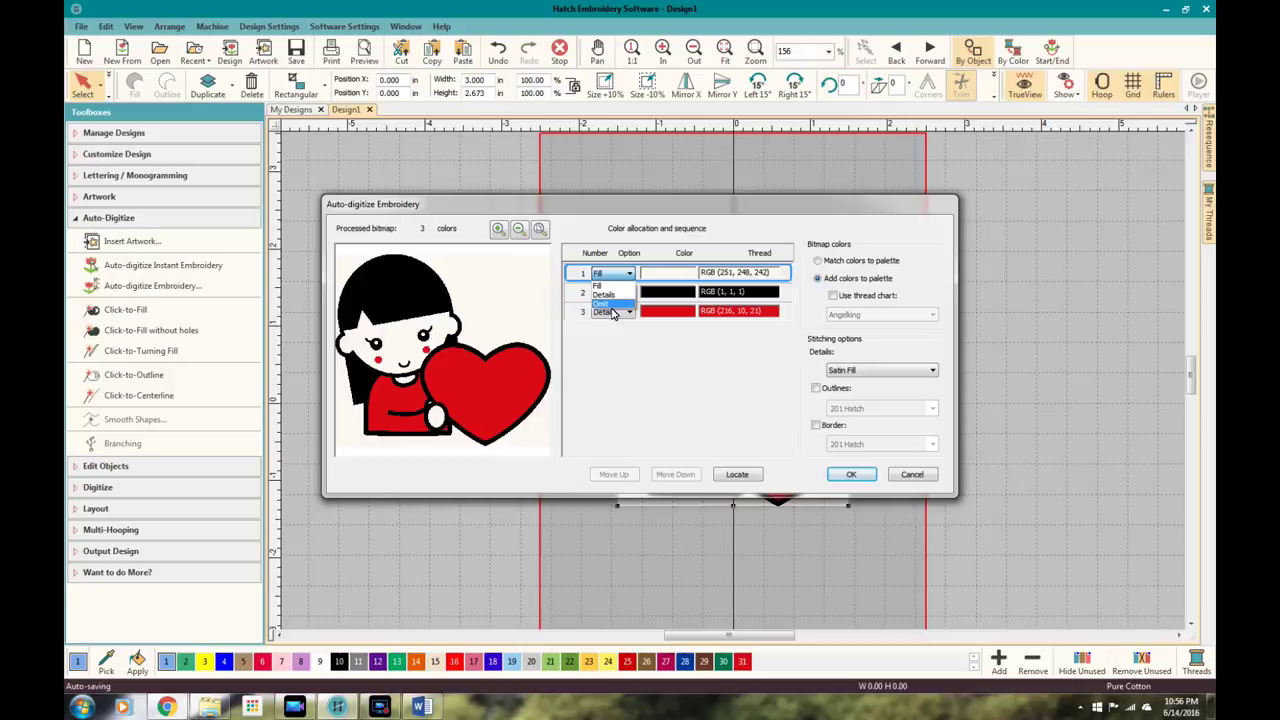
click(610, 305)
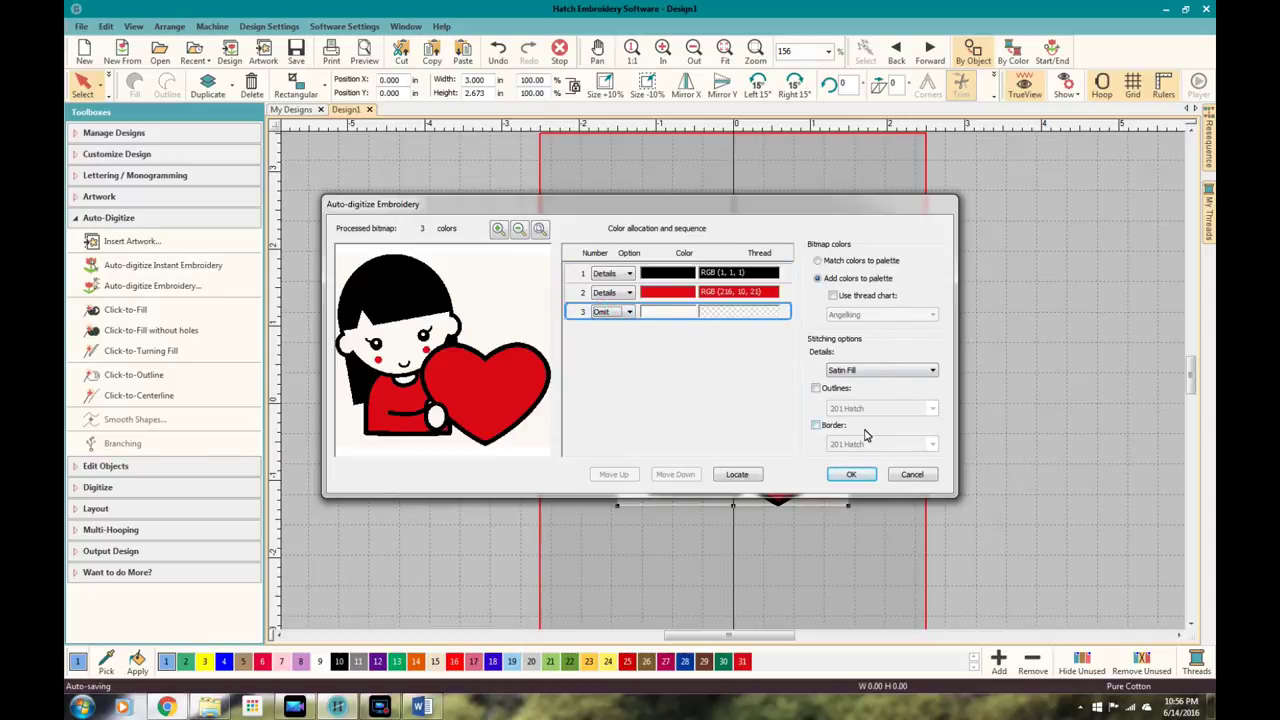
click(850, 475)
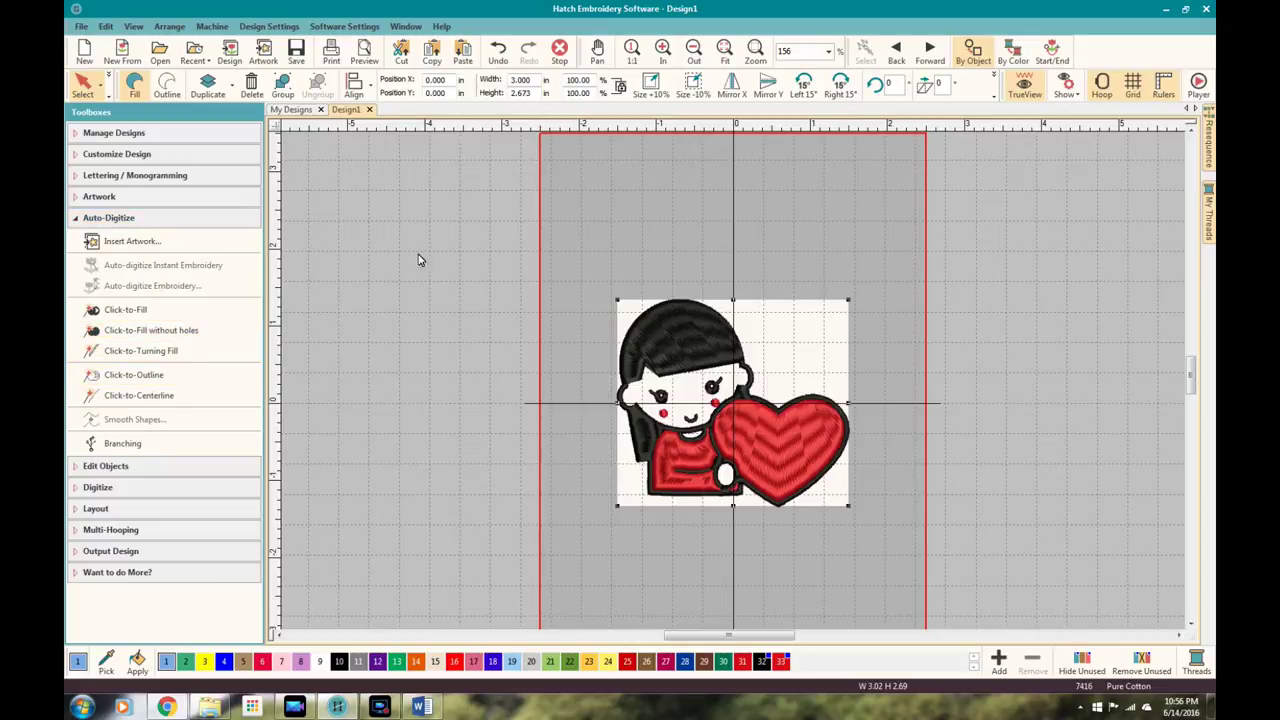
- Reset the view to 1:1 and delete the digitized heart-girl design
click(636, 56)
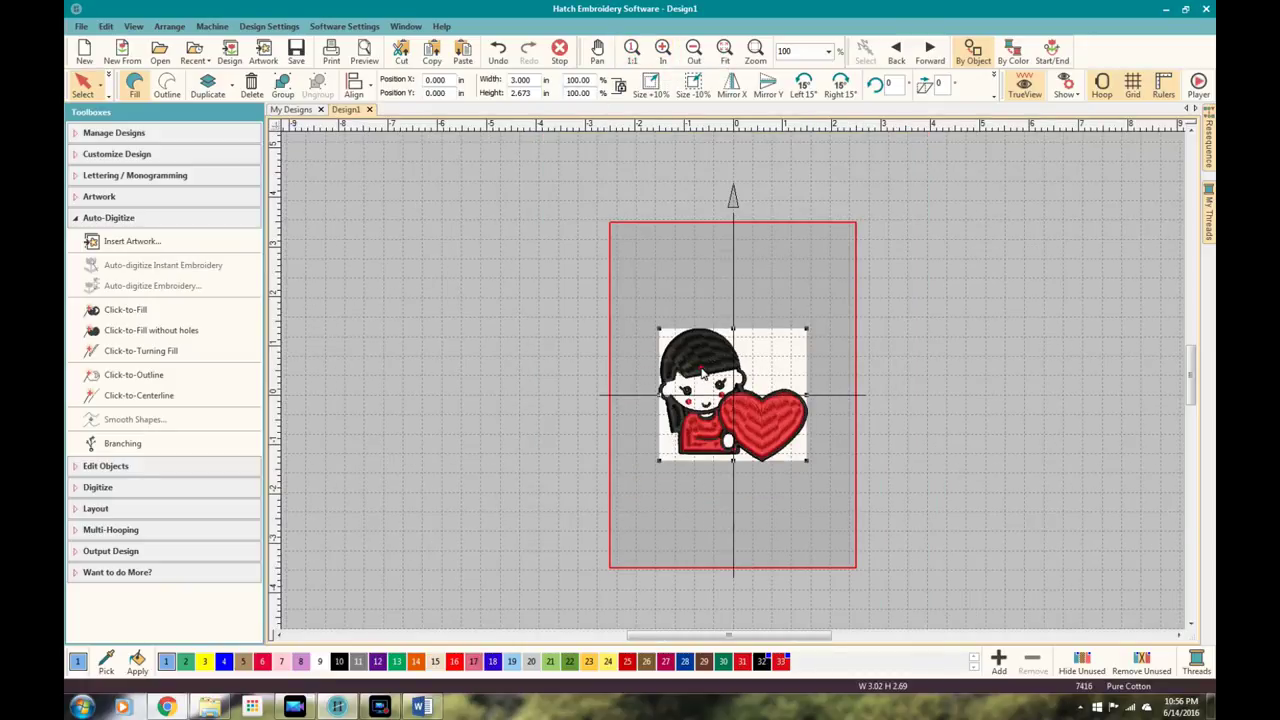
key(Escape)
click(703, 372)
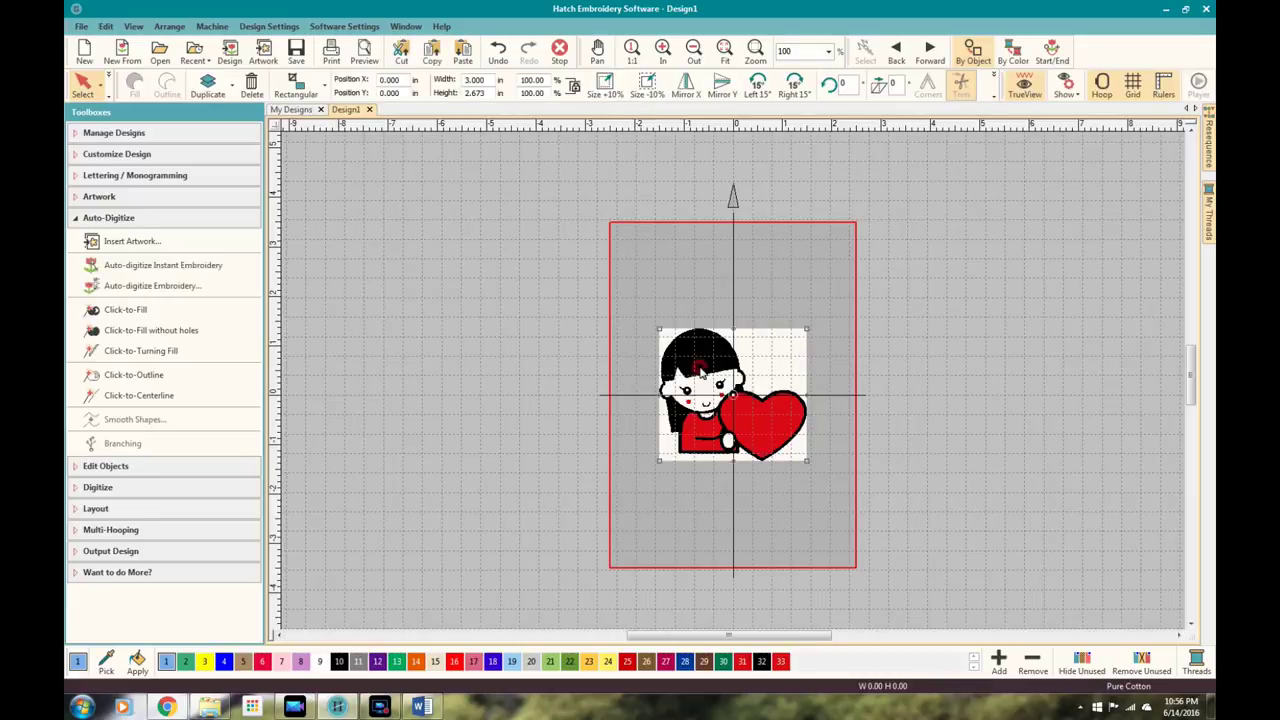
key(Delete)
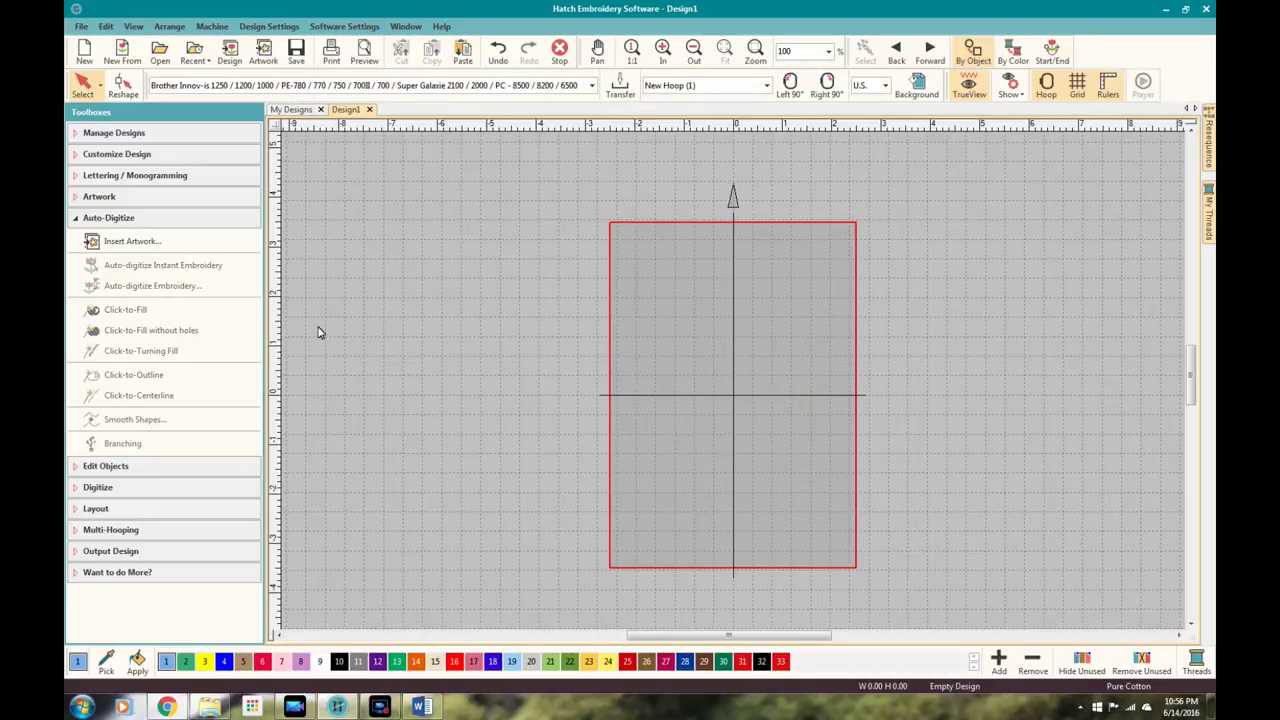
click(144, 221)
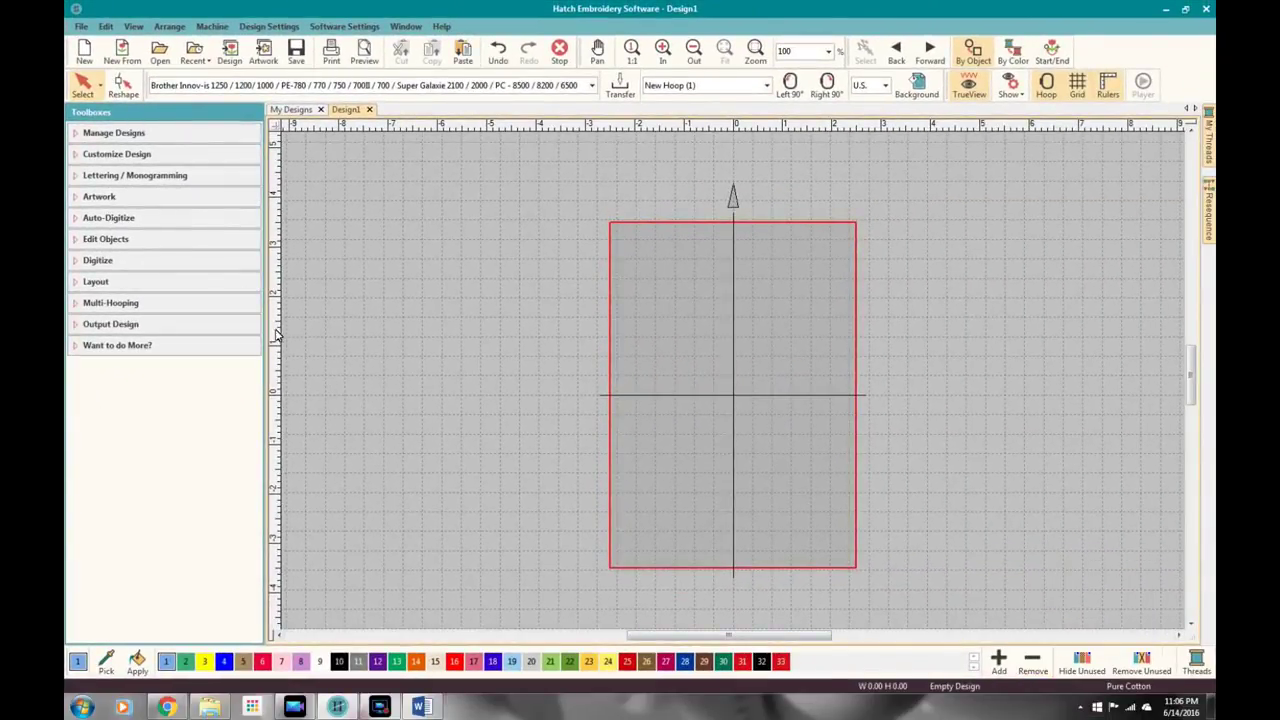
click(170, 241)
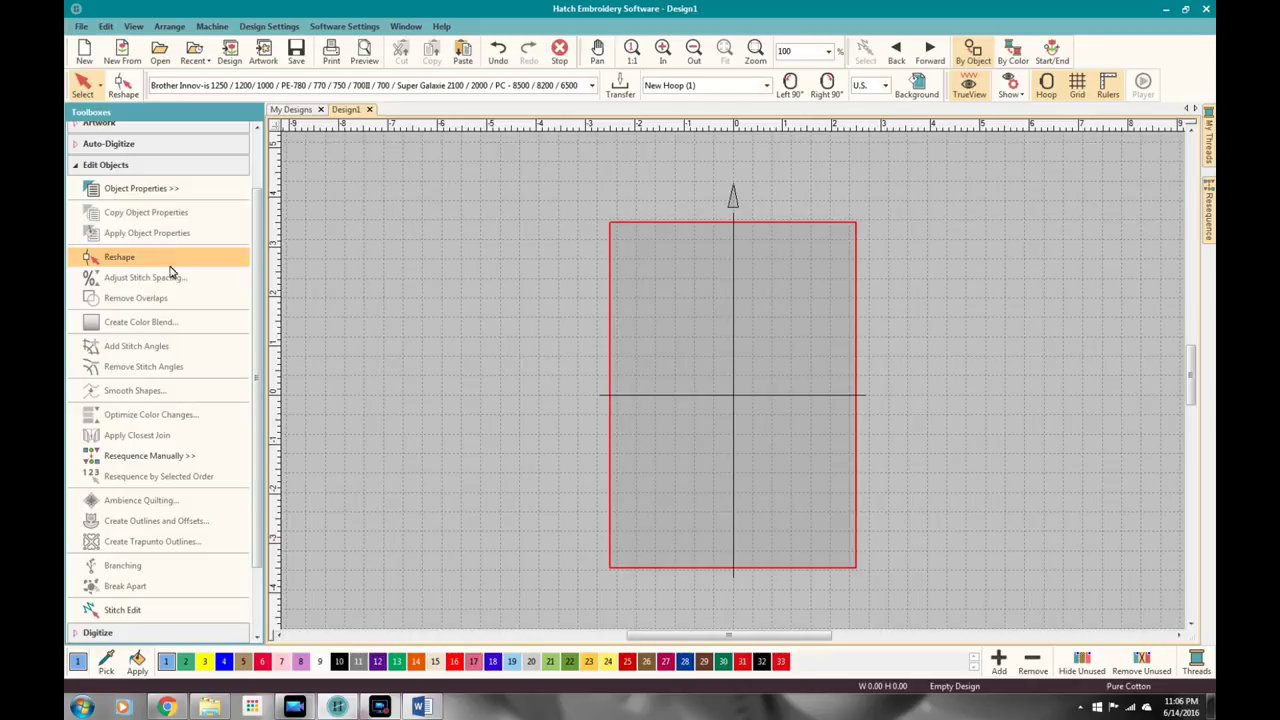
click(126, 150)
click(120, 241)
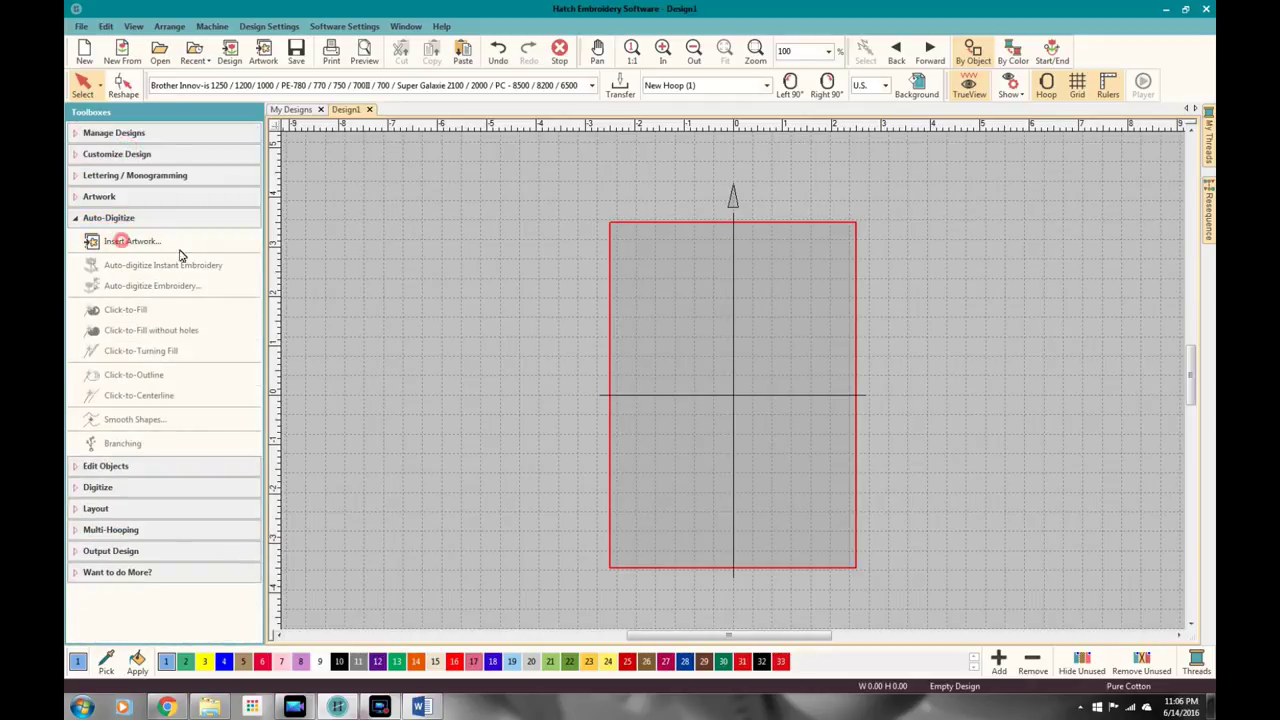
- Insert the heart-girl design and inspect its eye, mouth, cheek and shirt objects with Reshape
double_click(768, 274)
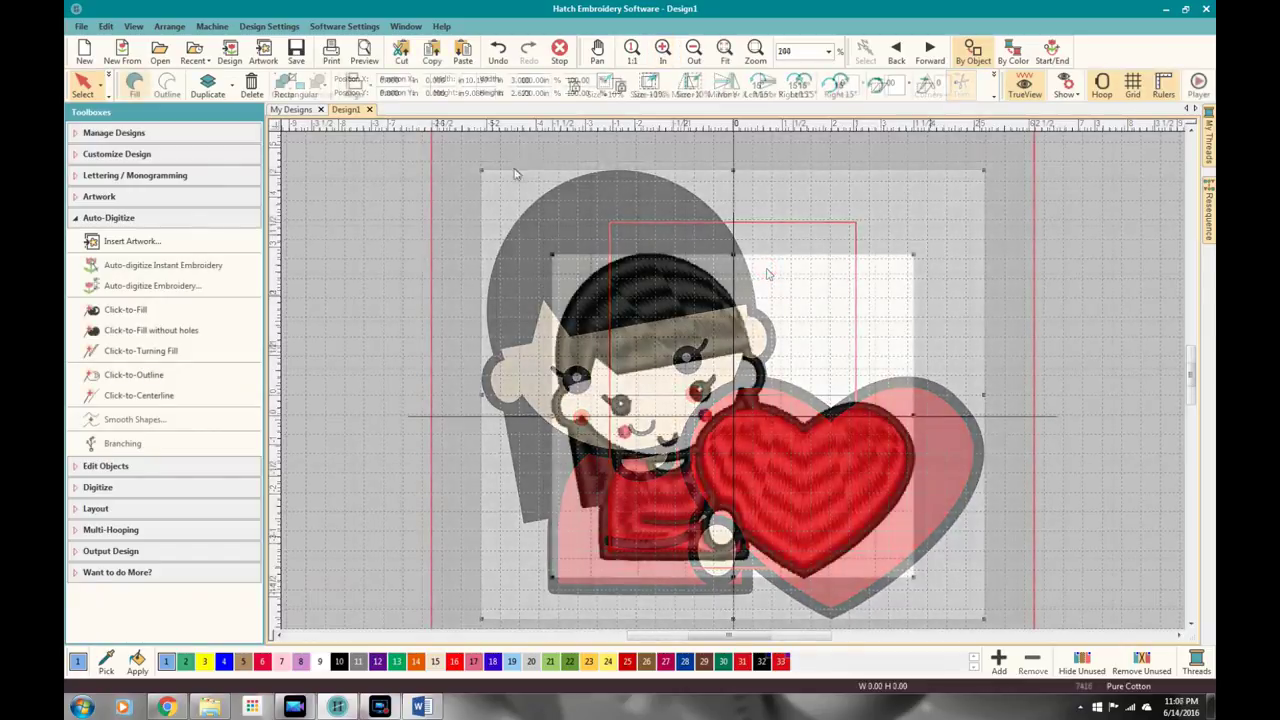
click(135, 466)
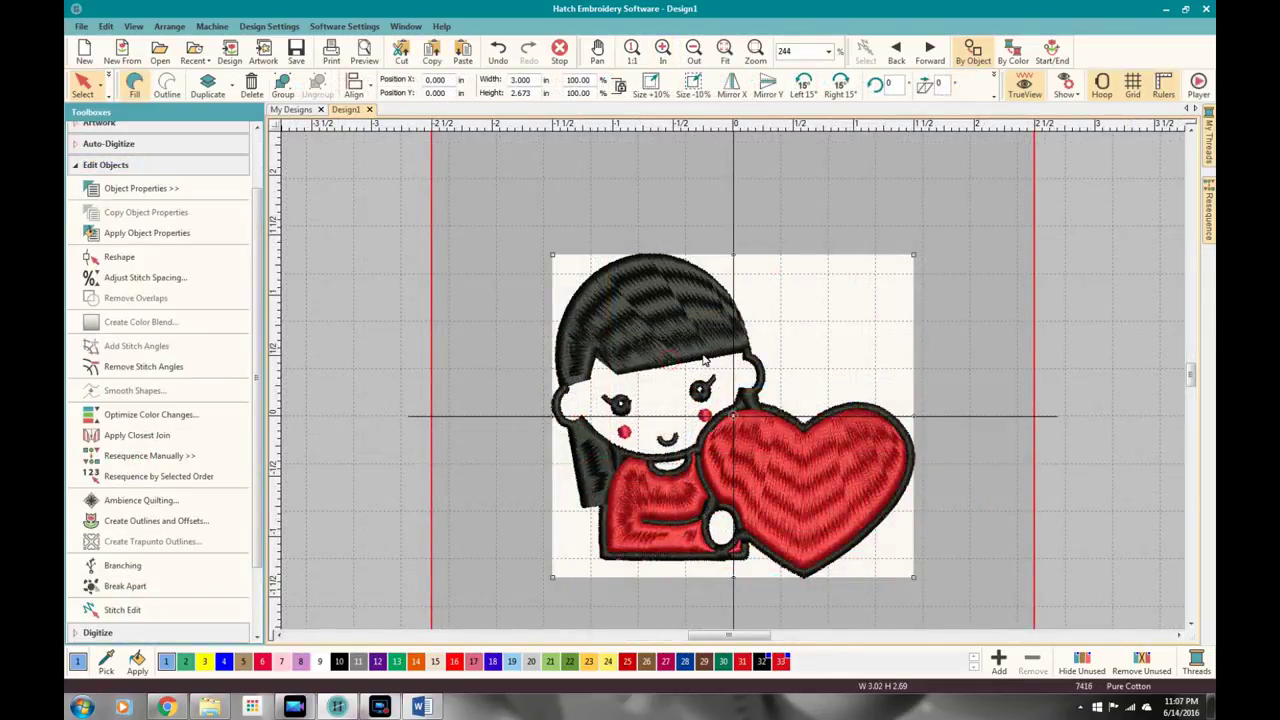
click(118, 257)
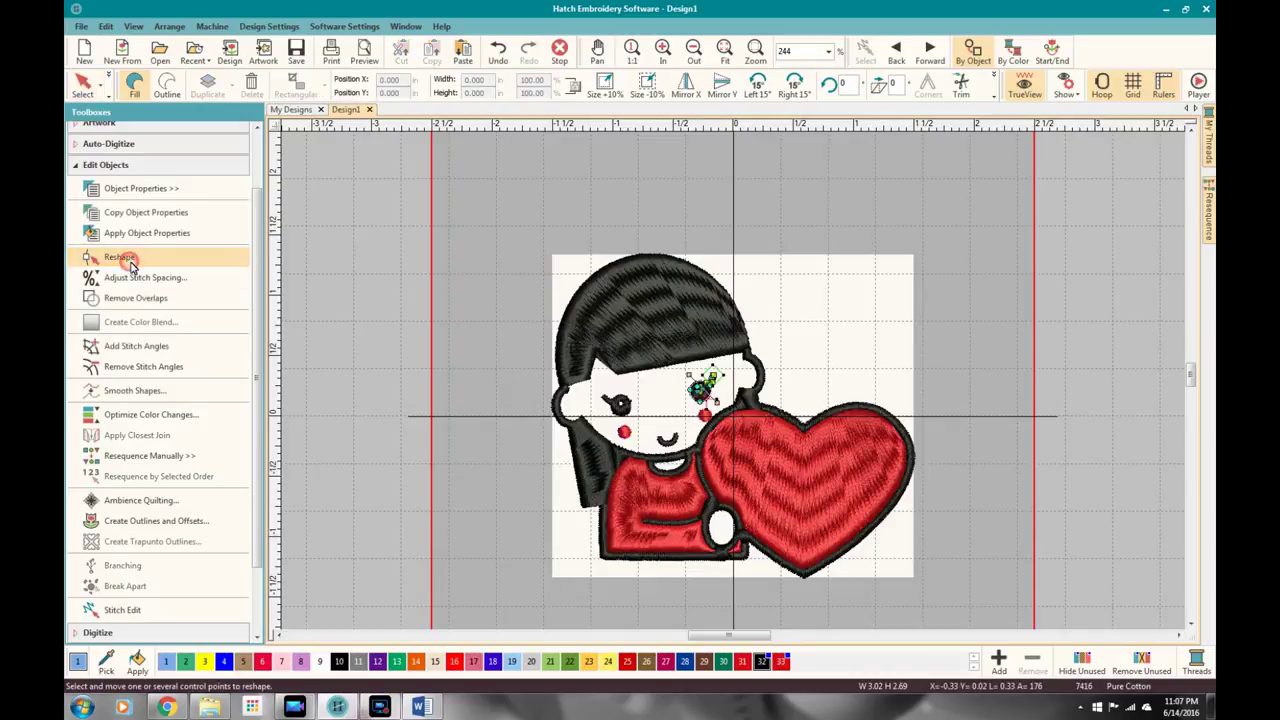
double_click(627, 410)
click(668, 438)
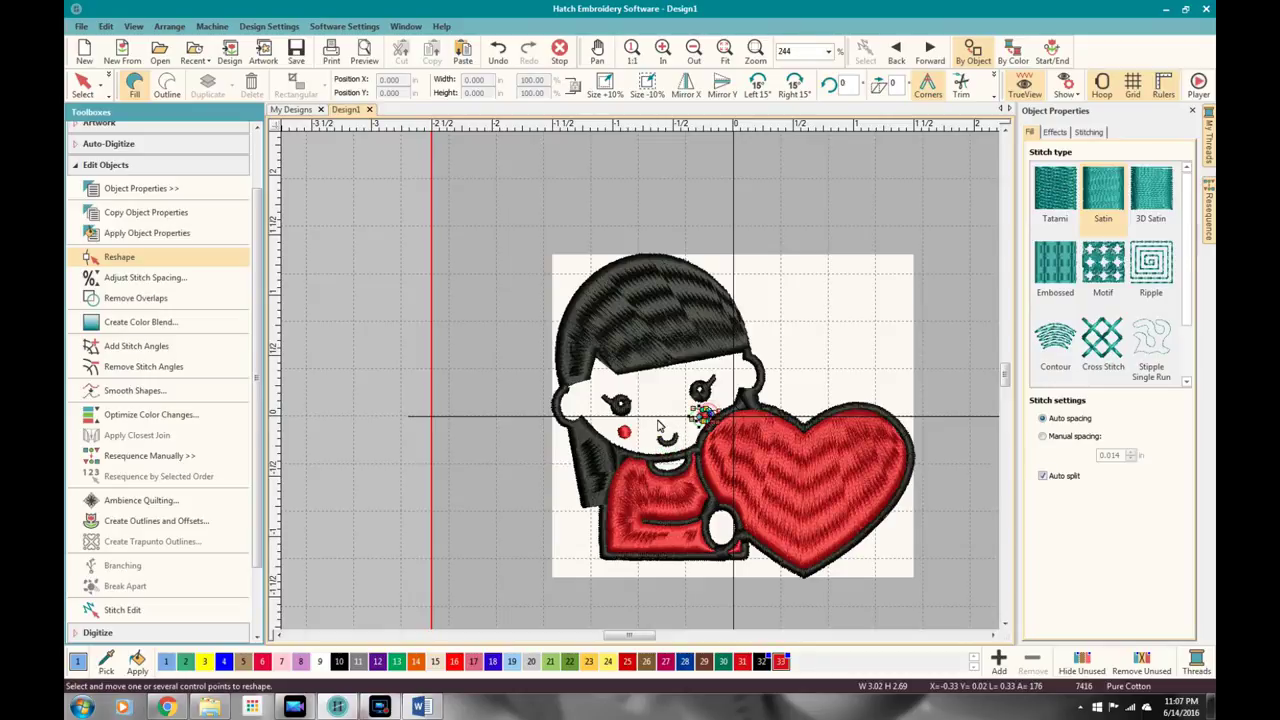
click(624, 431)
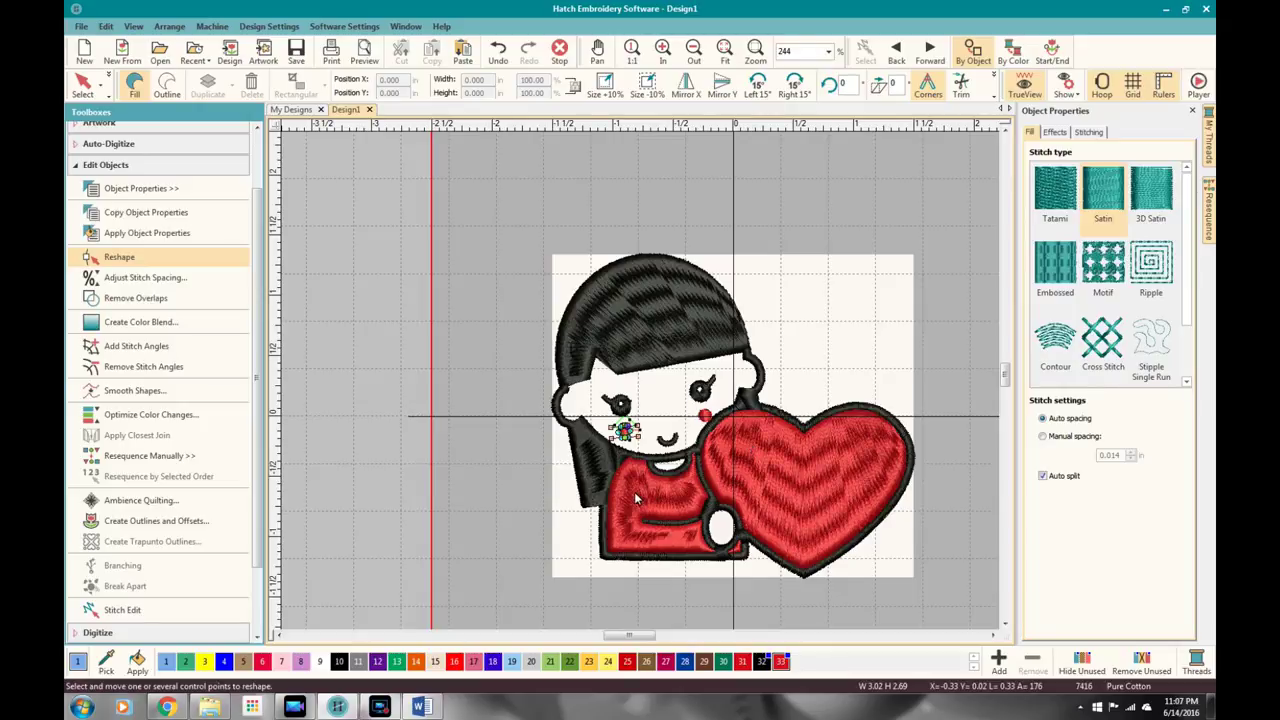
click(642, 520)
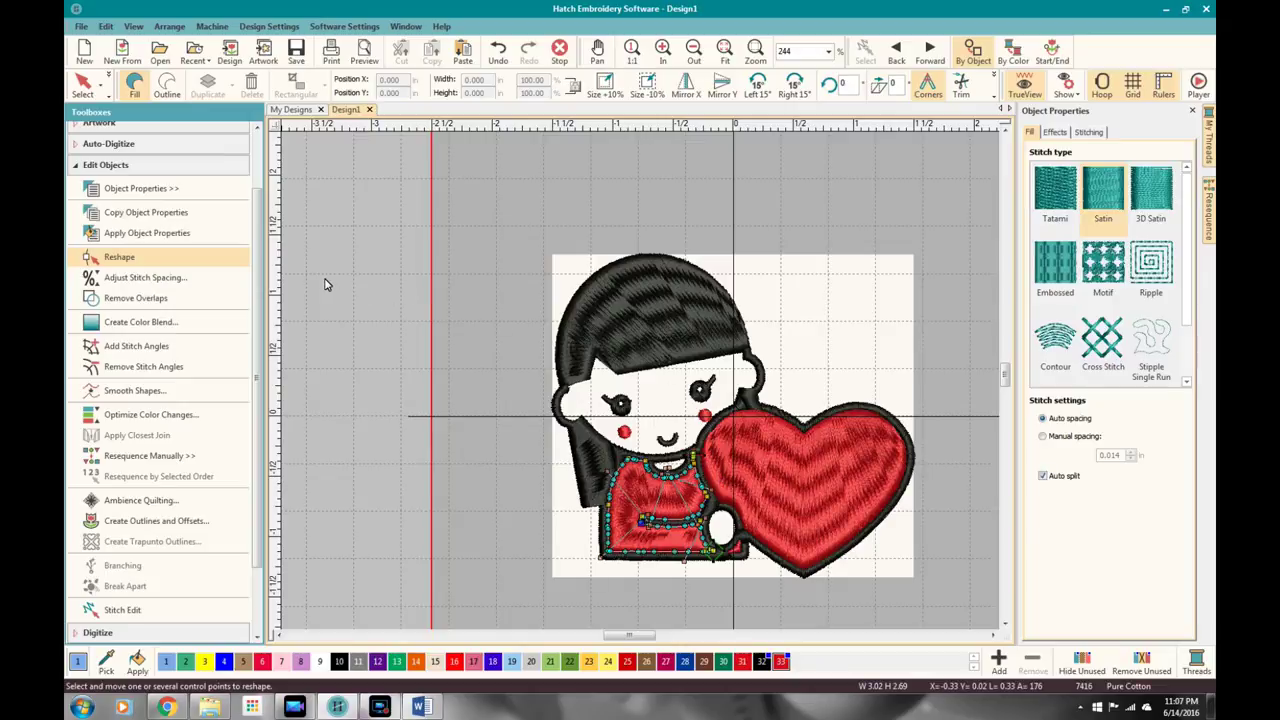
- View the sewing order with Resequence Manually, then close the sewing-order and properties panels
click(166, 456)
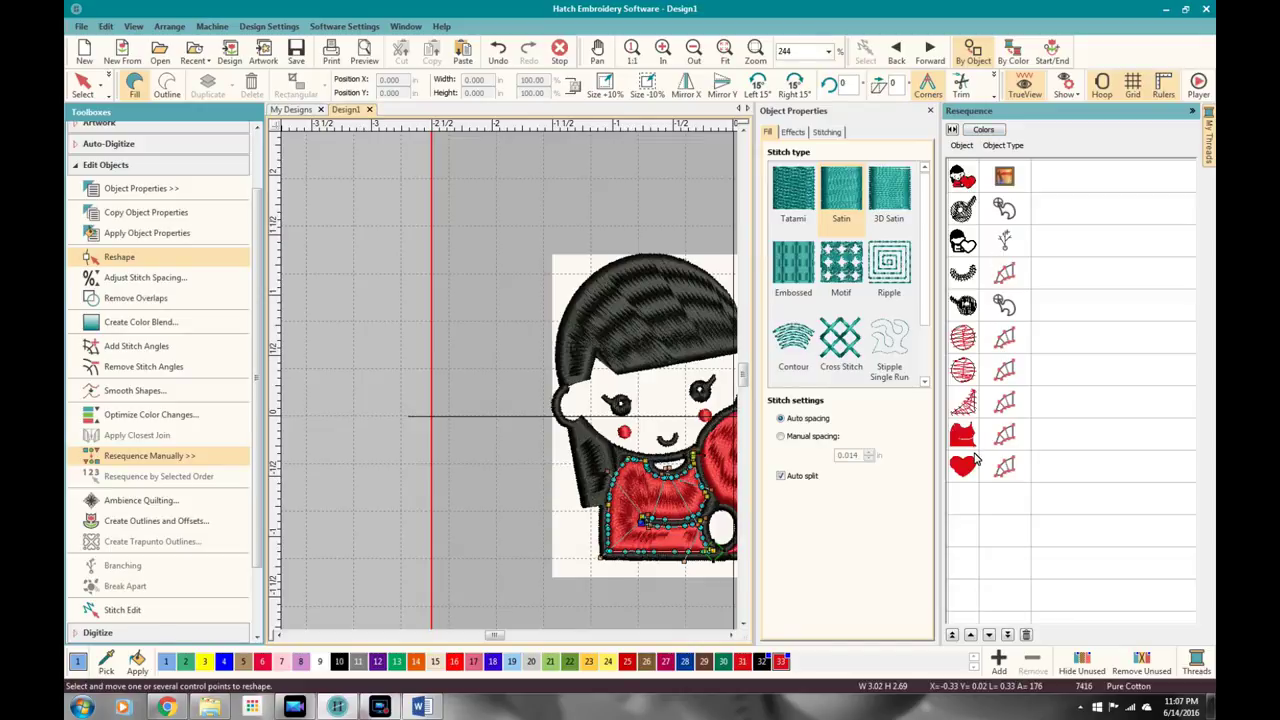
click(1190, 112)
click(1193, 112)
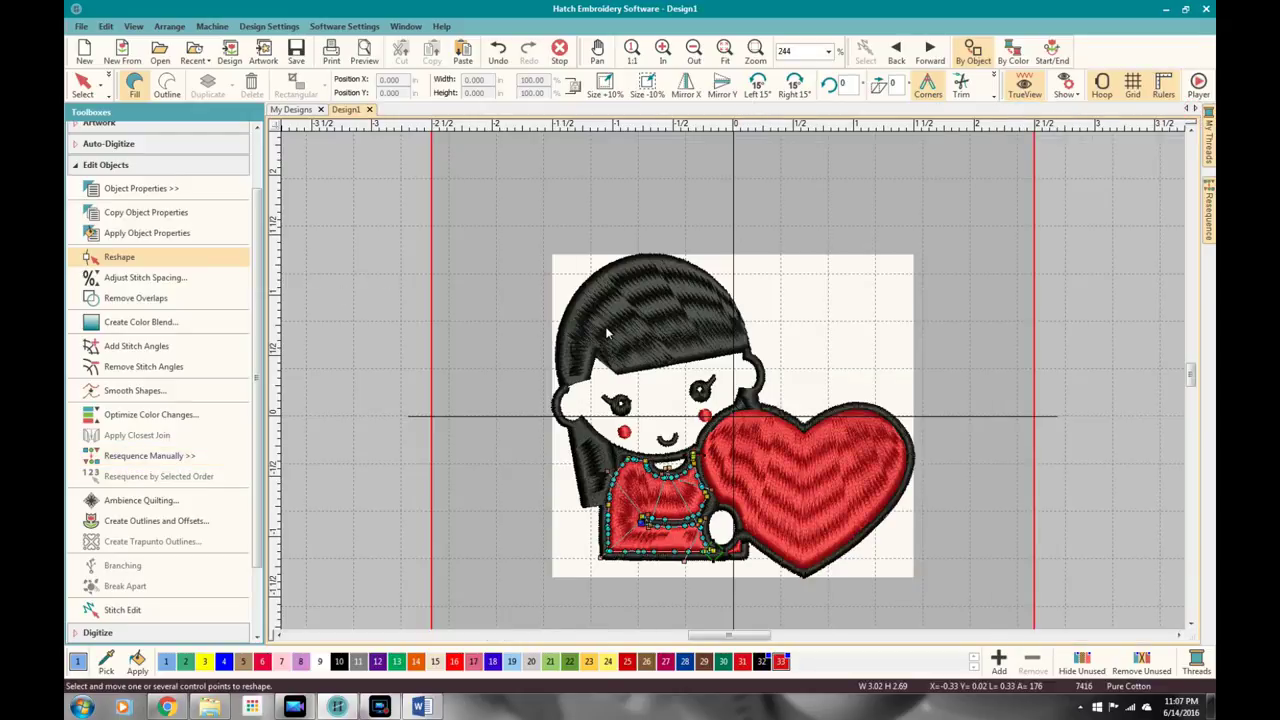
key(Escape)
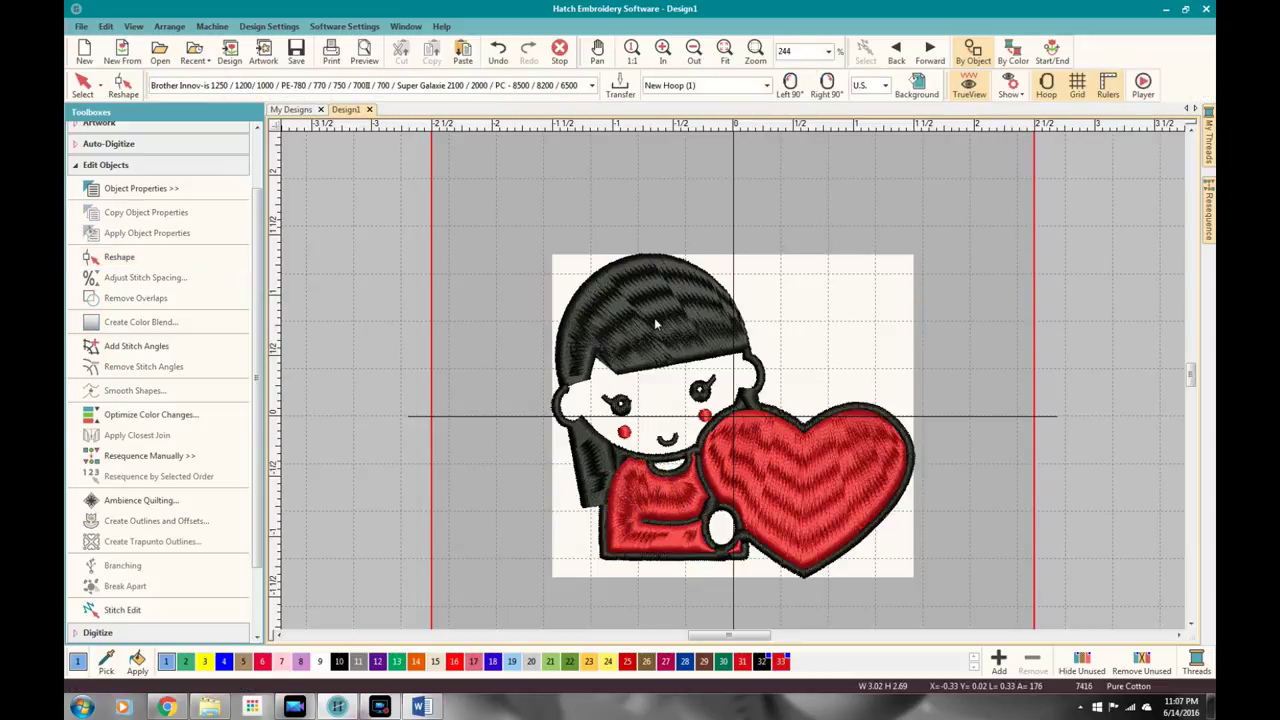
- Delete all the heart-girl design's objects from the hoop
click(654, 317)
key(Delete)
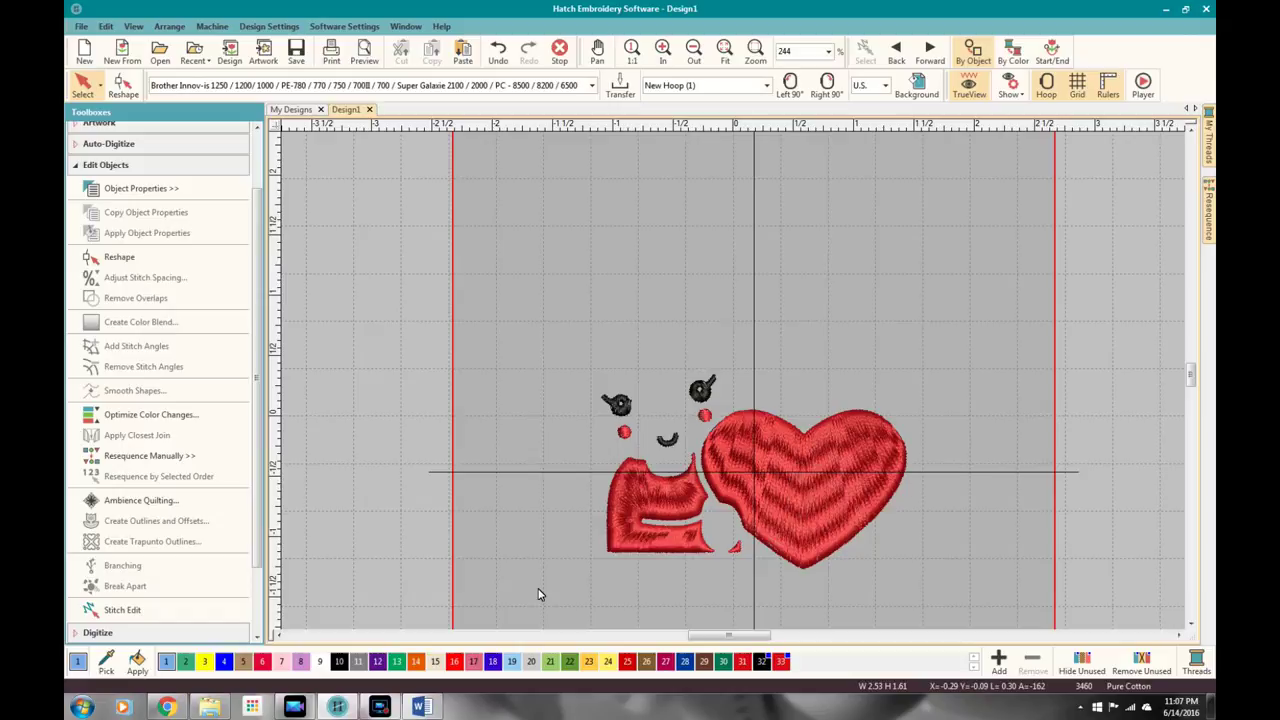
drag(538, 591, 538, 590)
key(Delete)
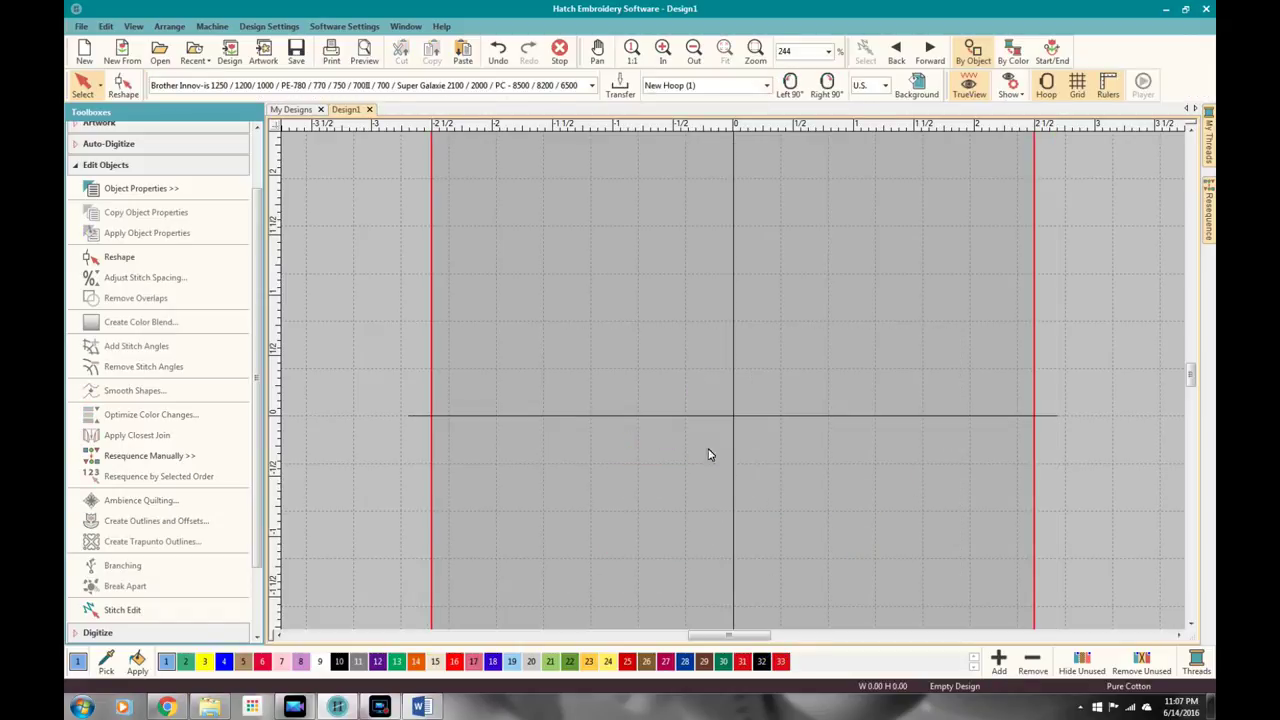
- Reset the view to 1:1, collapse Edit Objects, and expand the Digitize toolbox
click(632, 50)
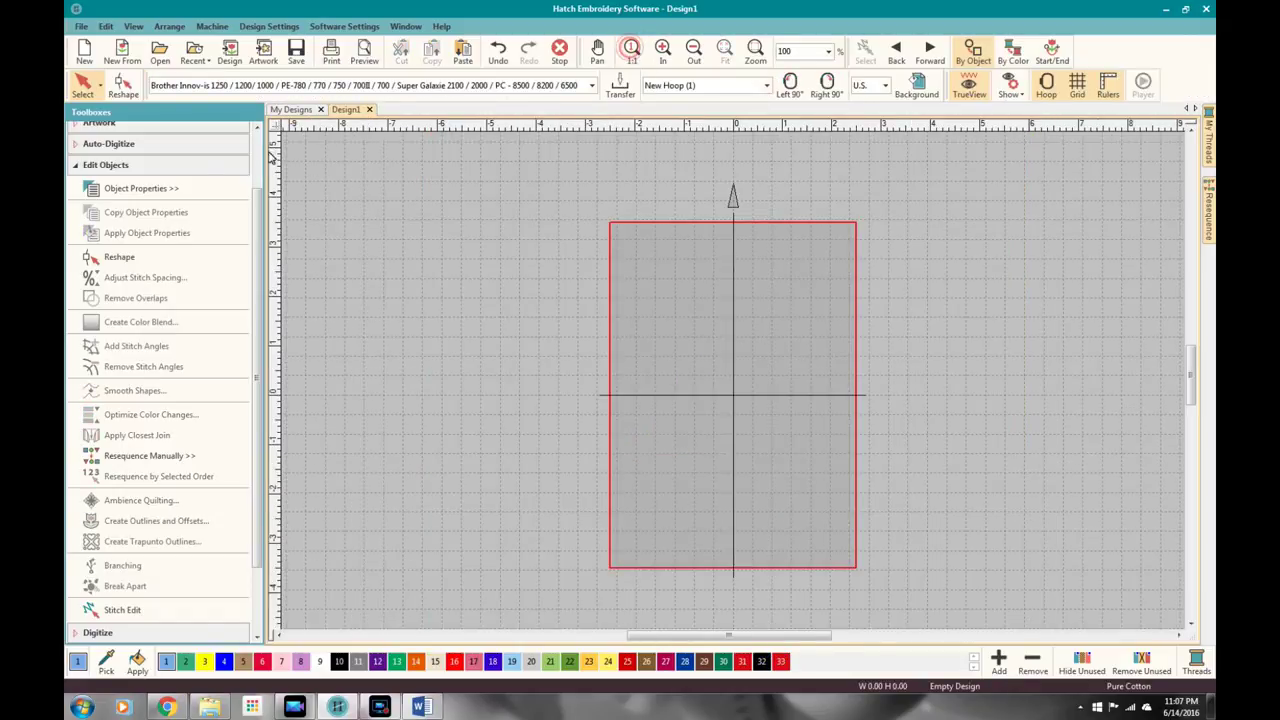
click(156, 168)
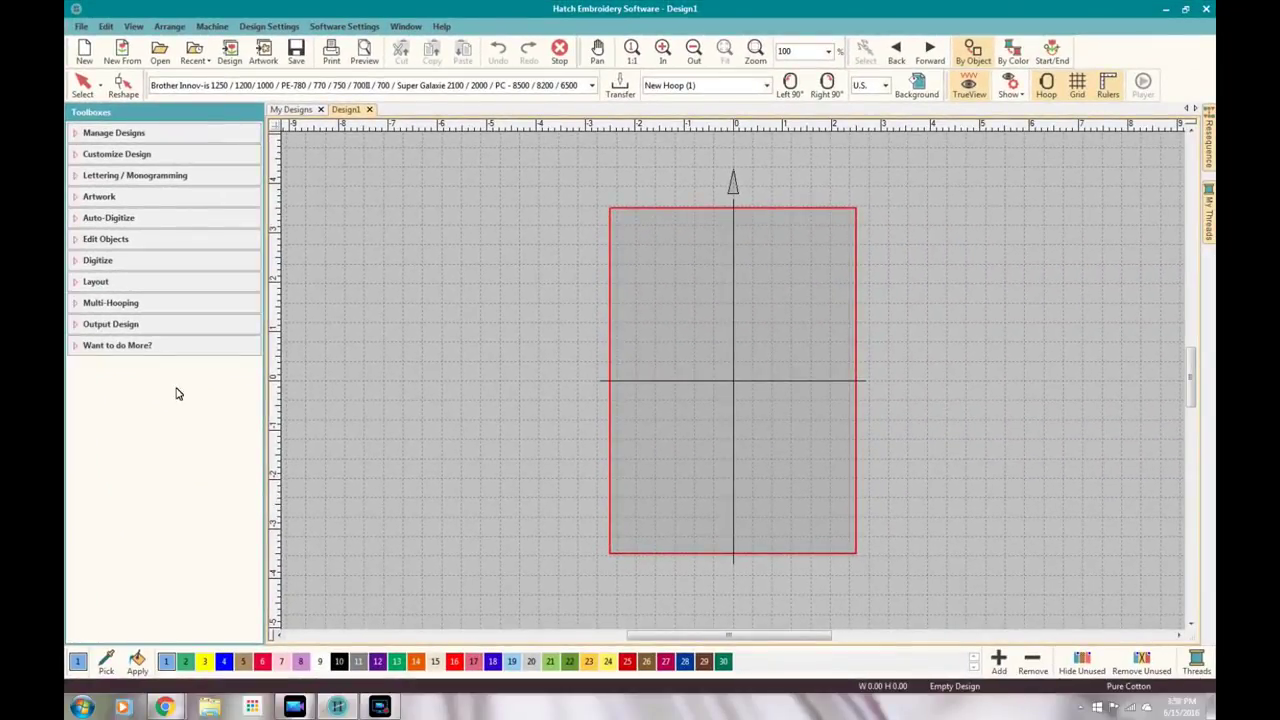
click(138, 260)
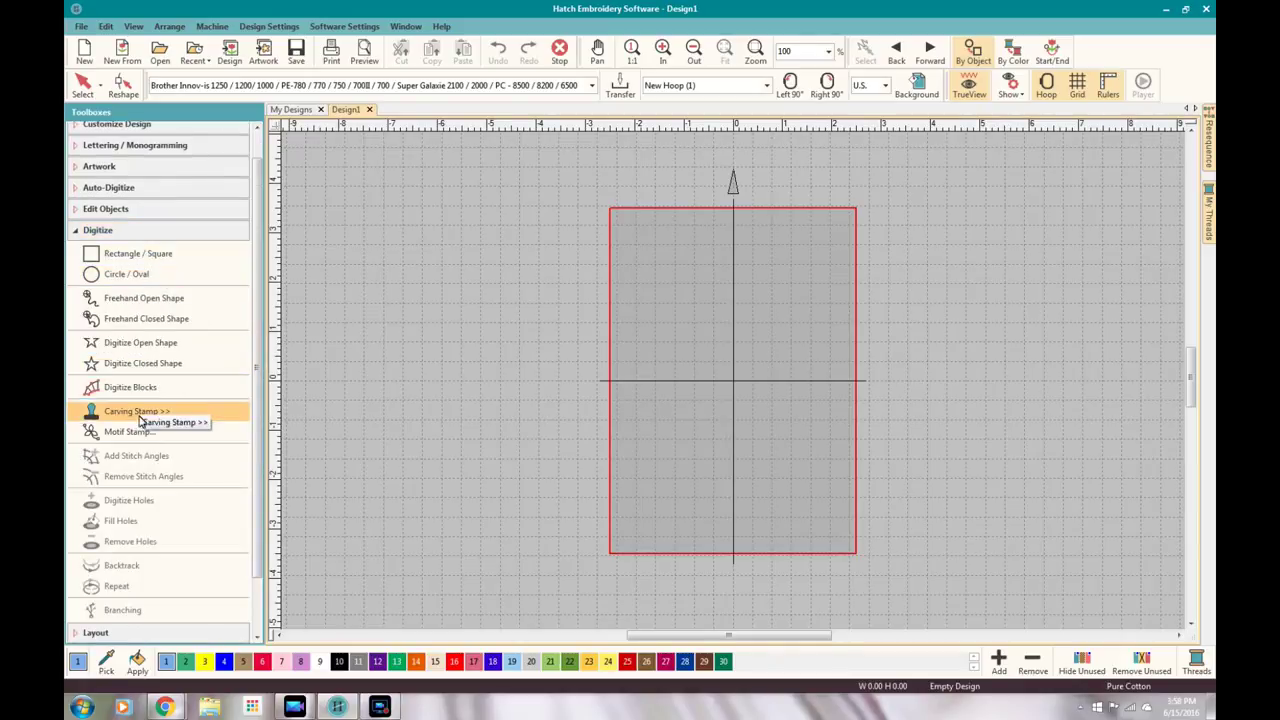
- Digitize a filled rectangle and a circle placed above it
click(155, 258)
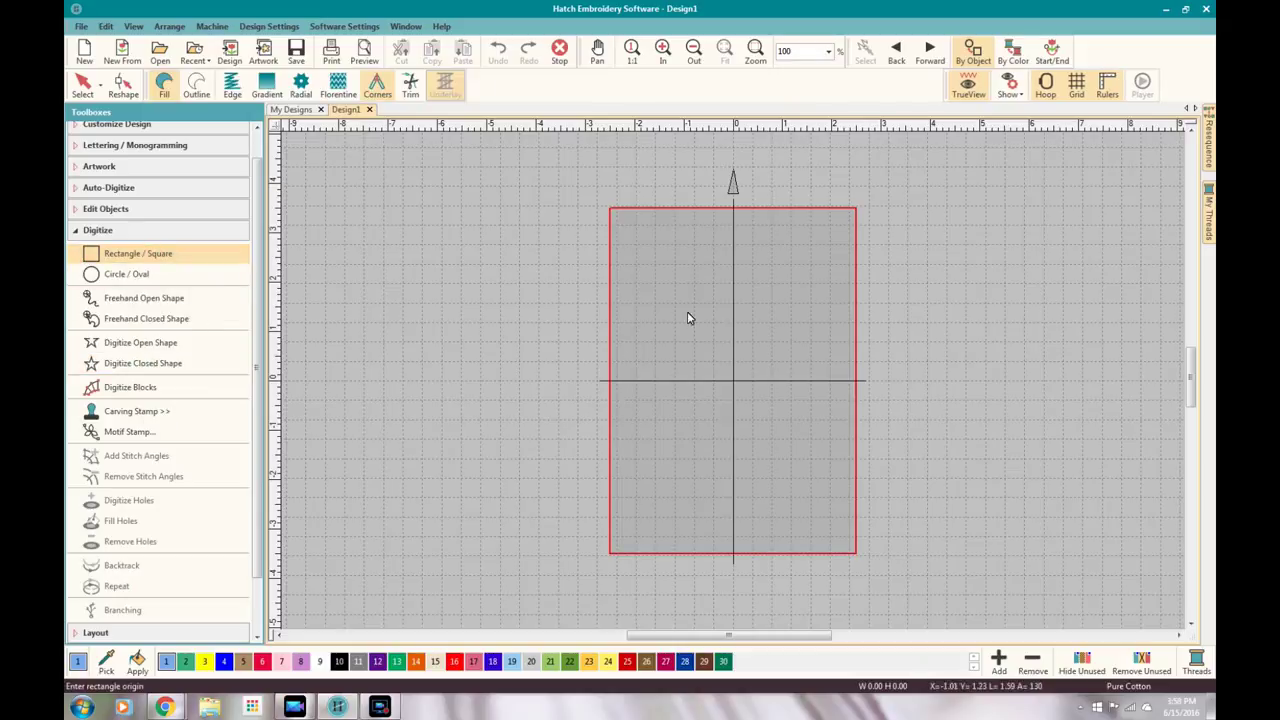
click(660, 268)
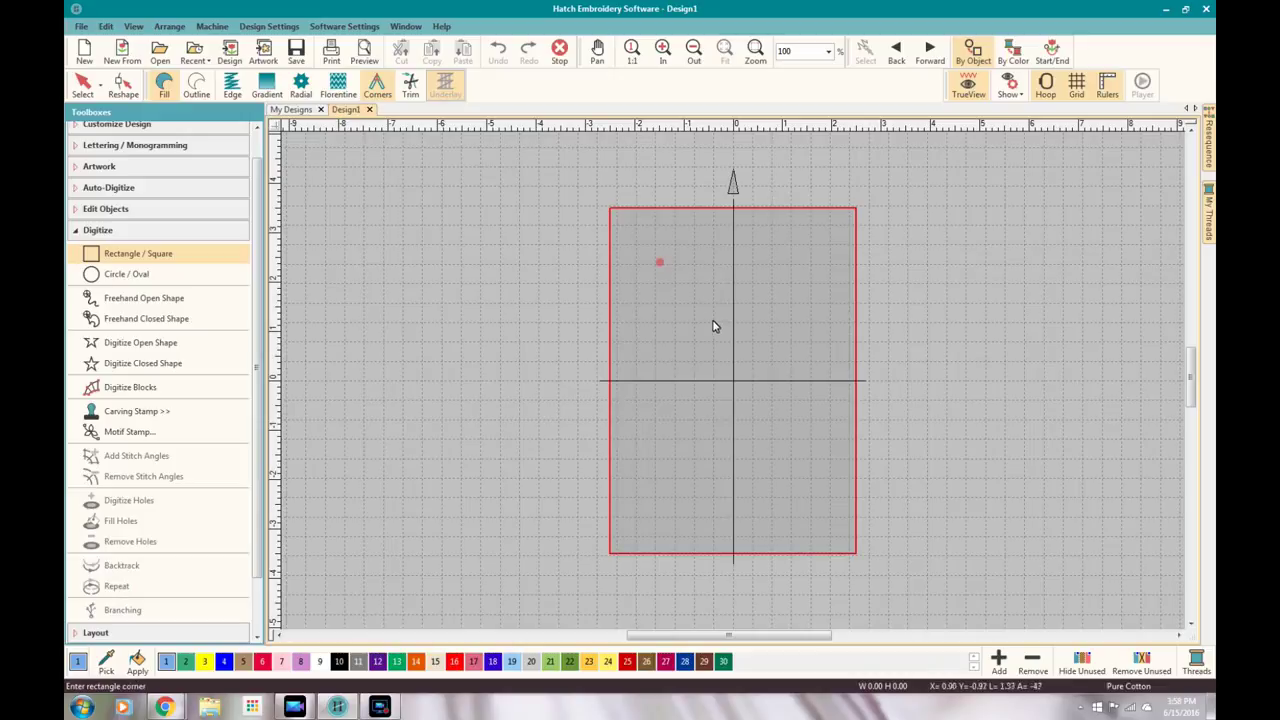
click(784, 362)
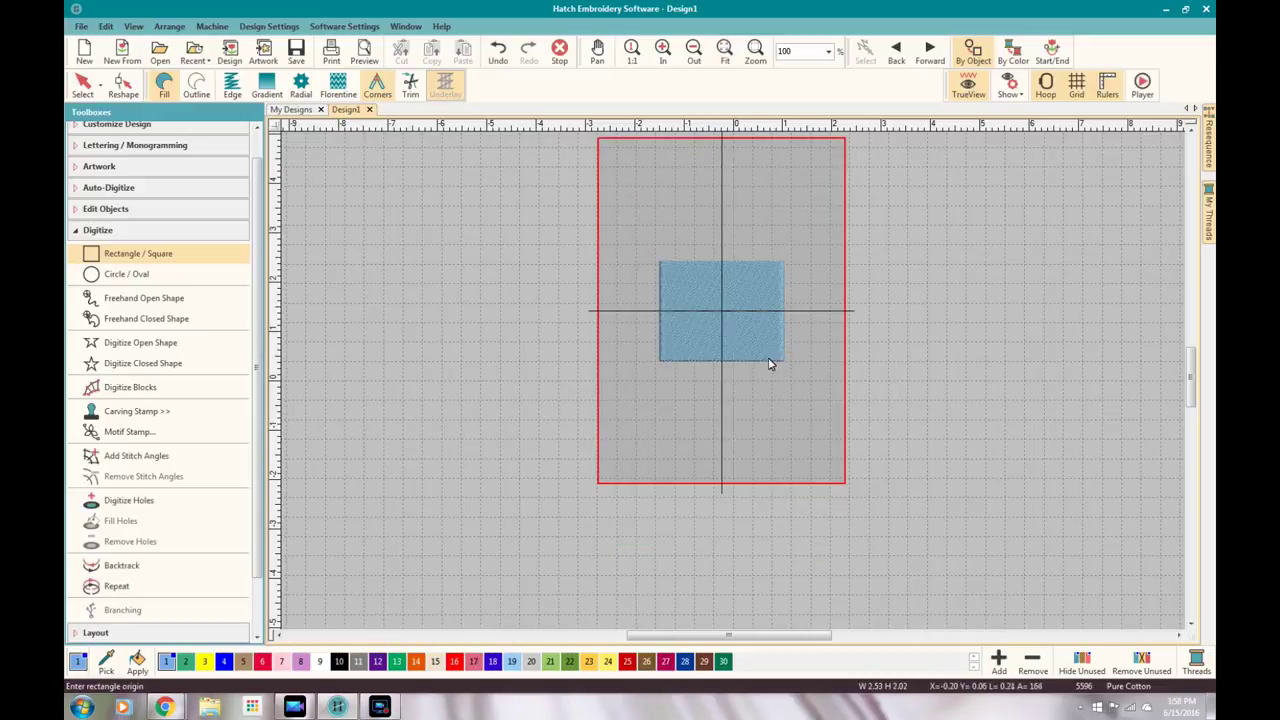
click(126, 274)
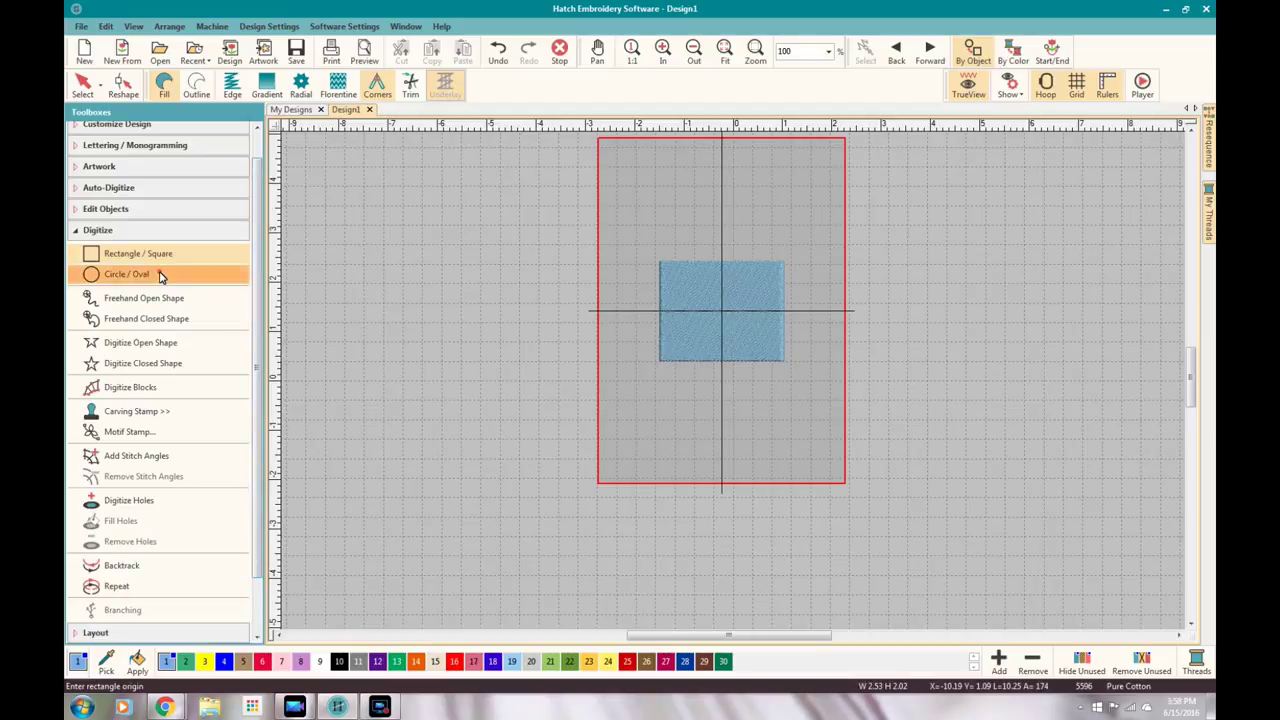
click(667, 203)
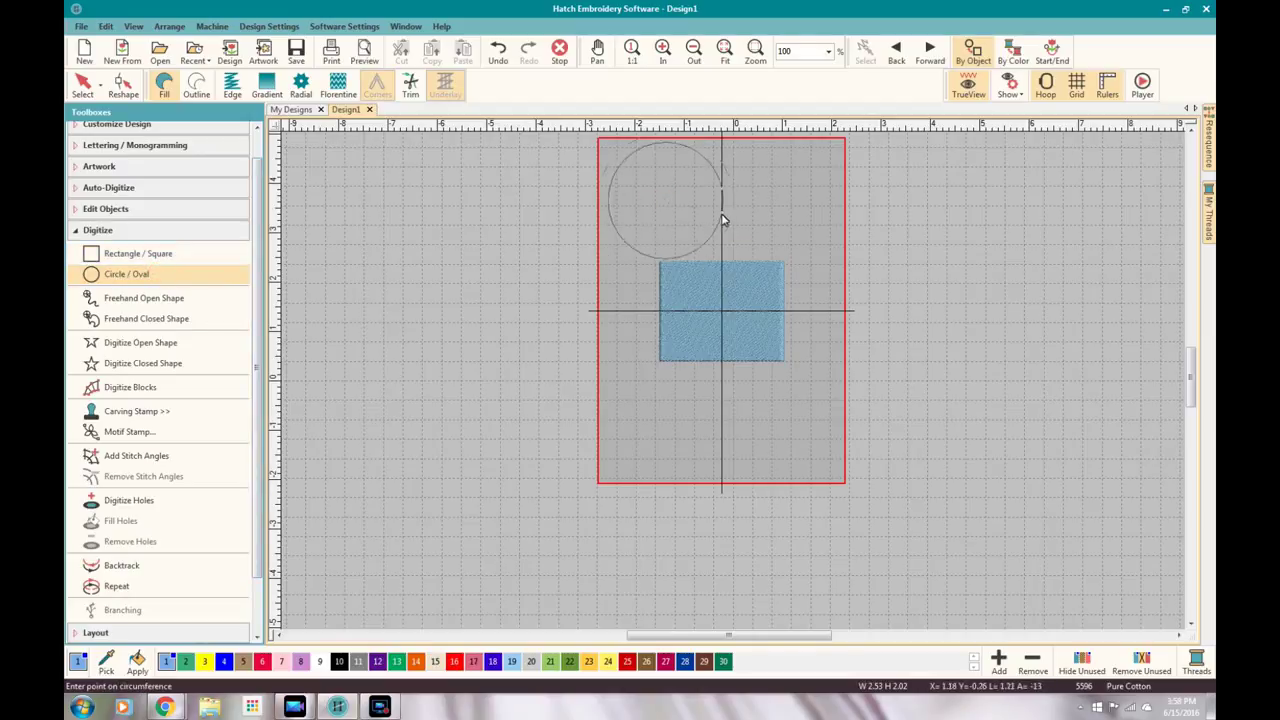
click(710, 216)
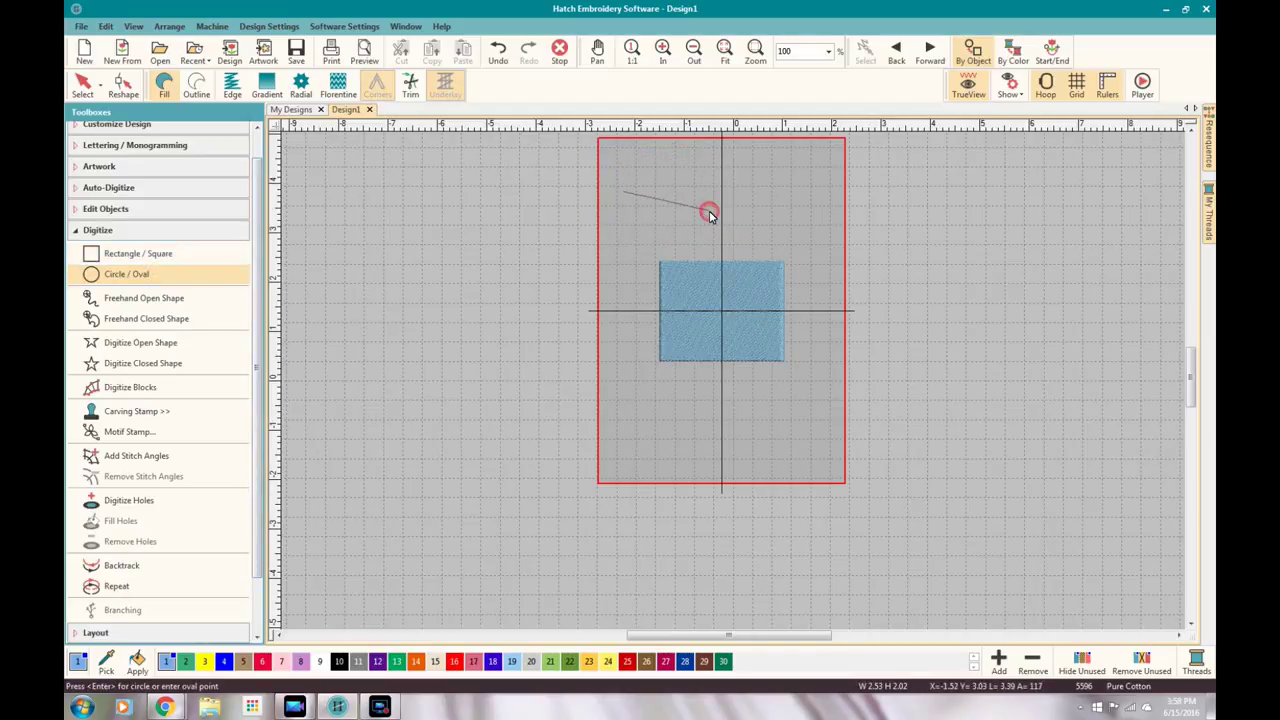
key(Return)
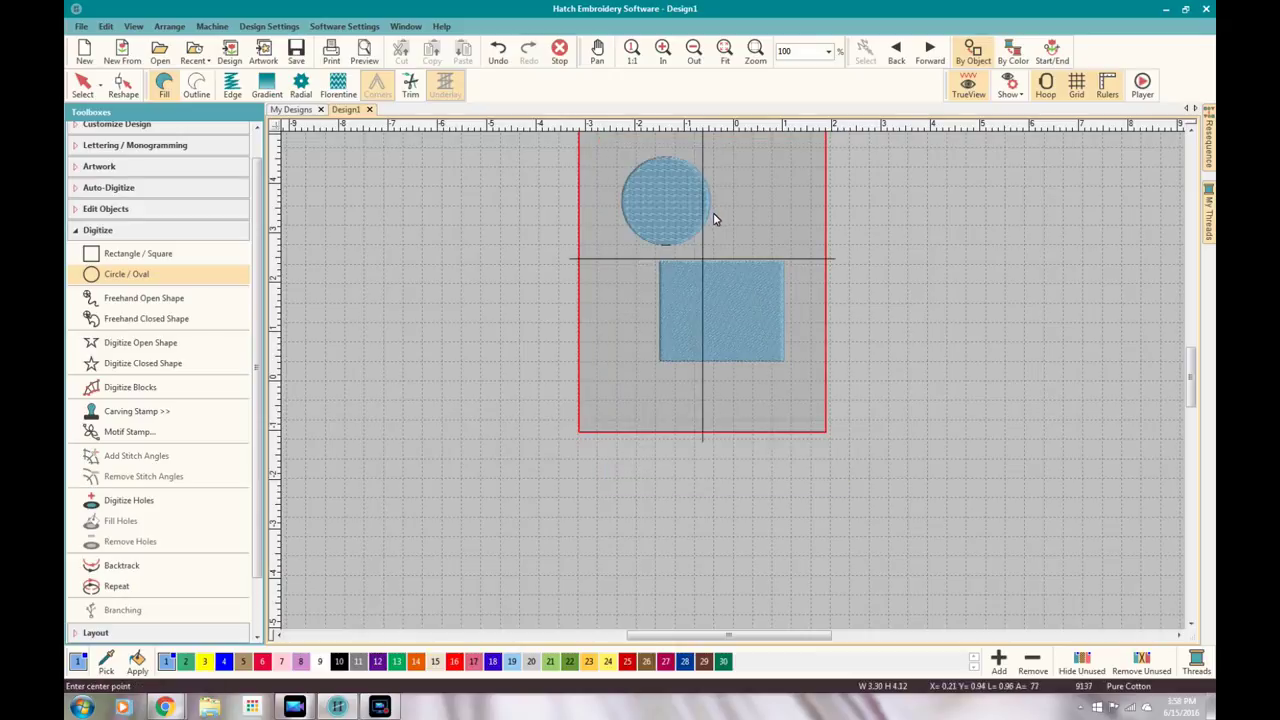
- Reset the view to 1:1, then marquee-select and delete both shapes
scroll(715, 219, up, 1)
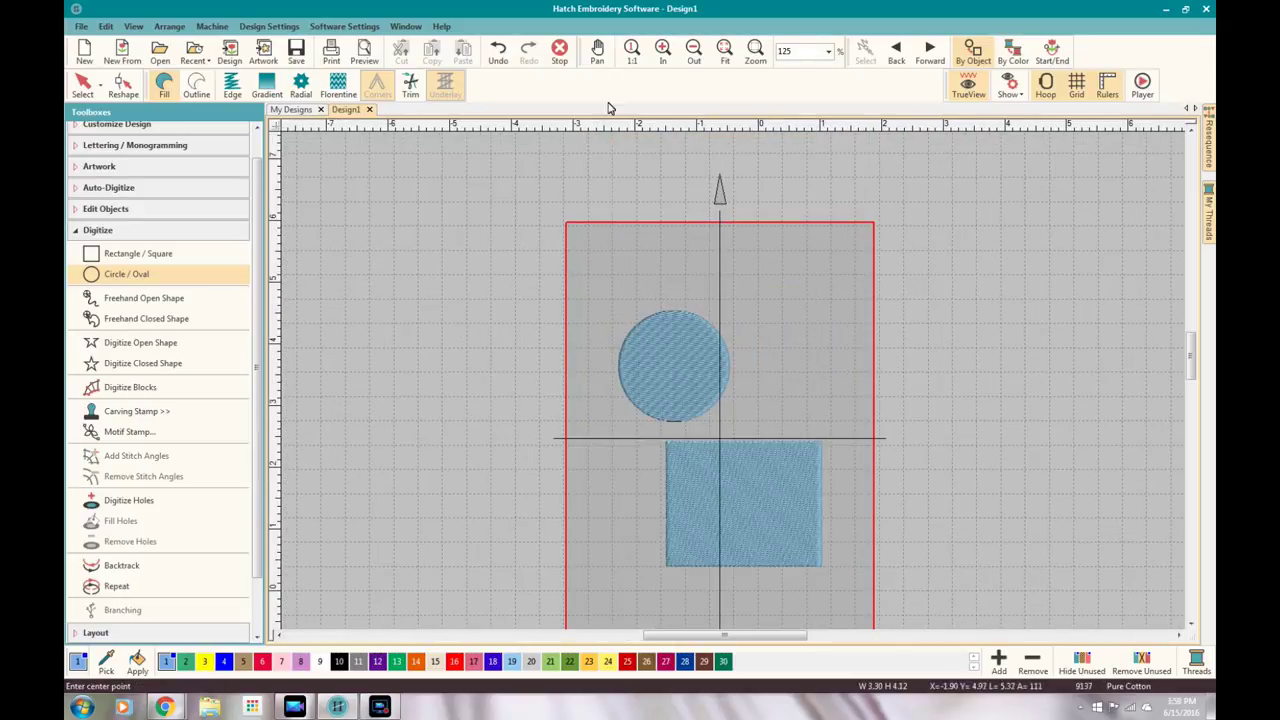
click(631, 50)
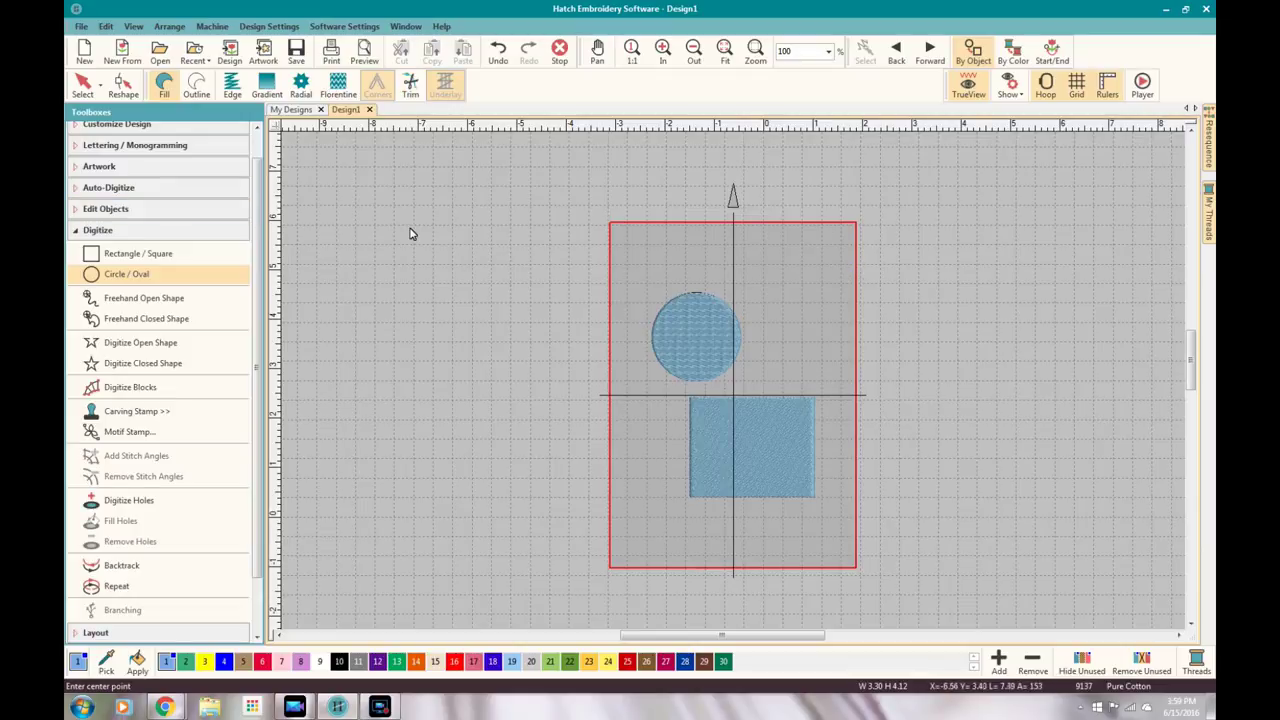
key(Escape)
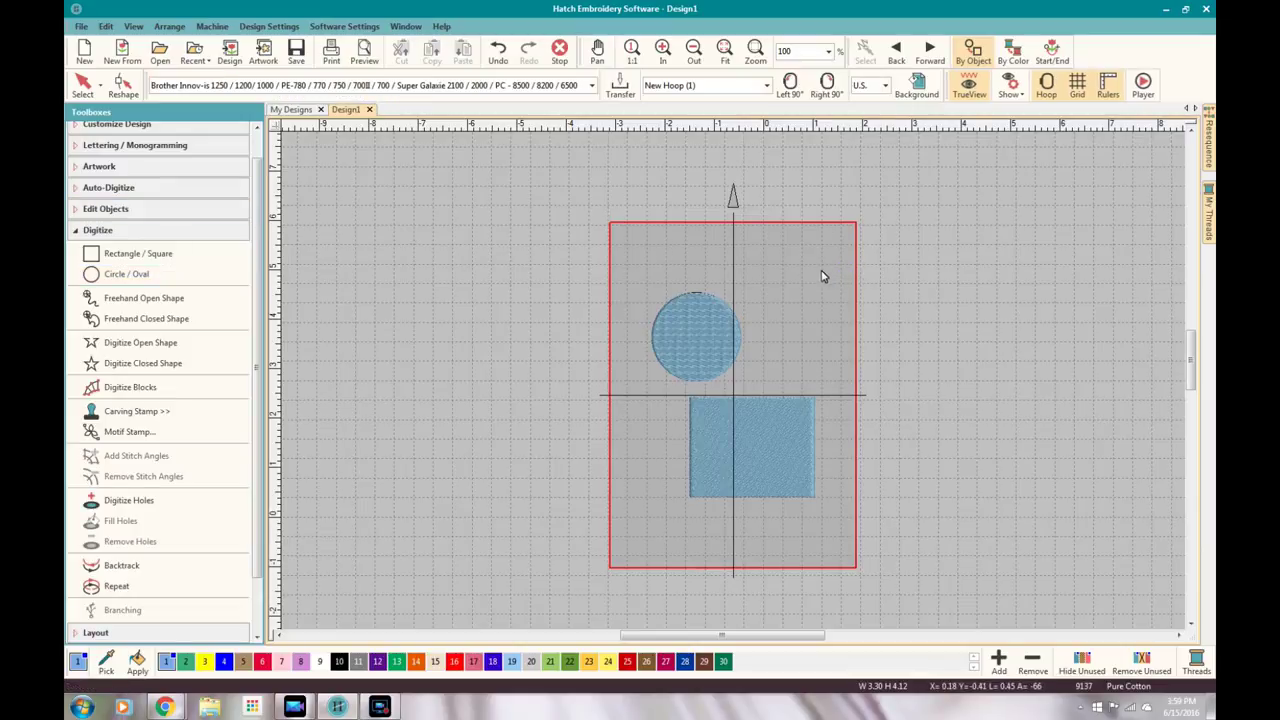
drag(840, 250, 631, 525)
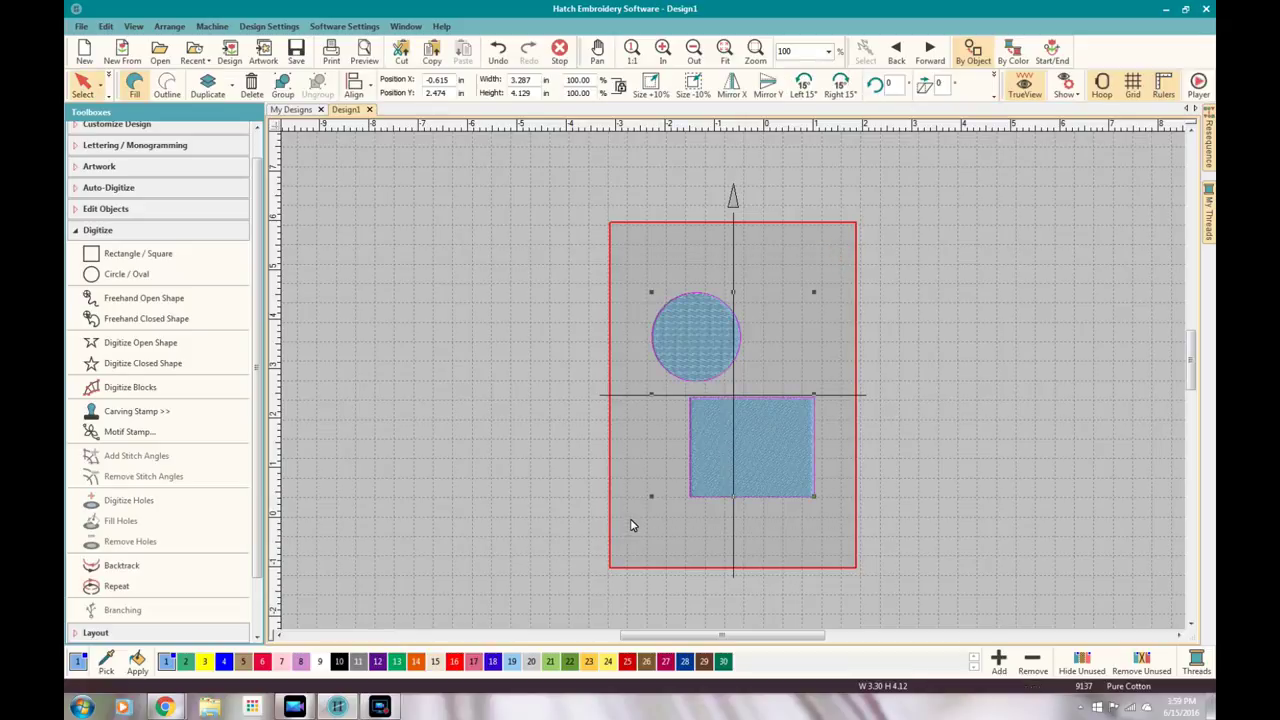
key(Delete)
- Collapse Digitize, reset to 1:1, and open Layout's Insert Design dialog on the Animals folder
click(110, 231)
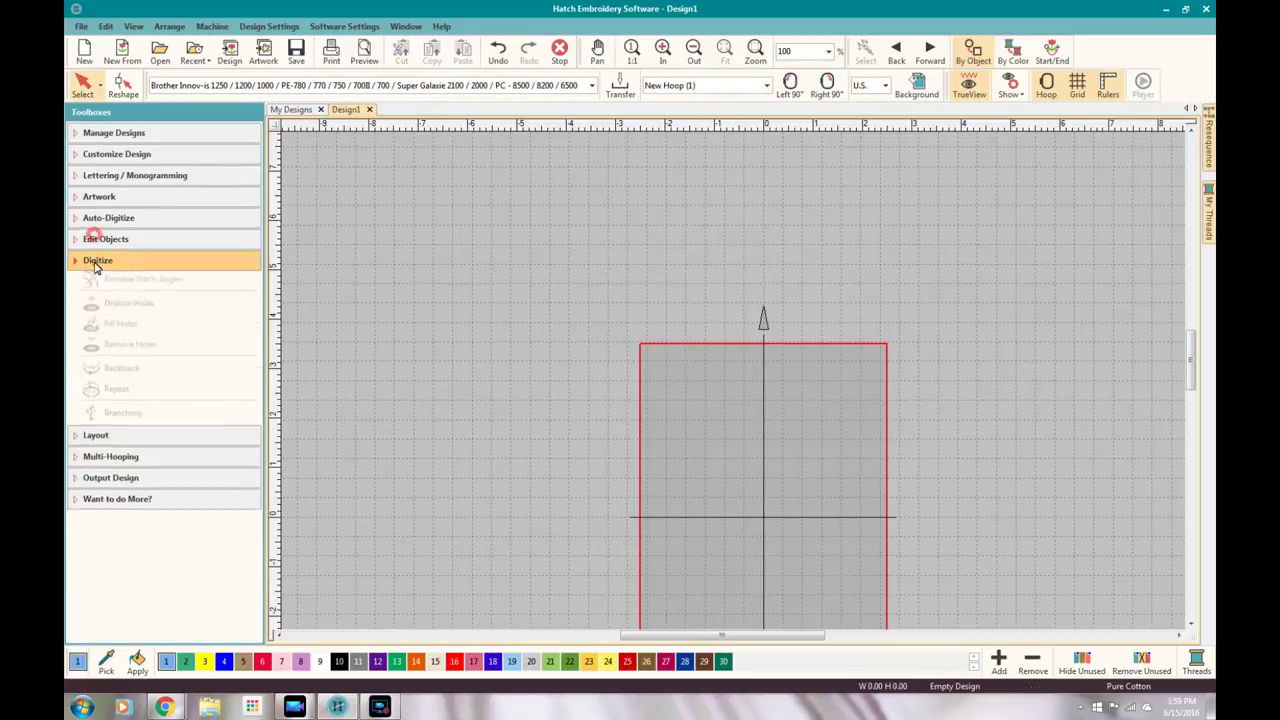
scroll(557, 341, down, 1)
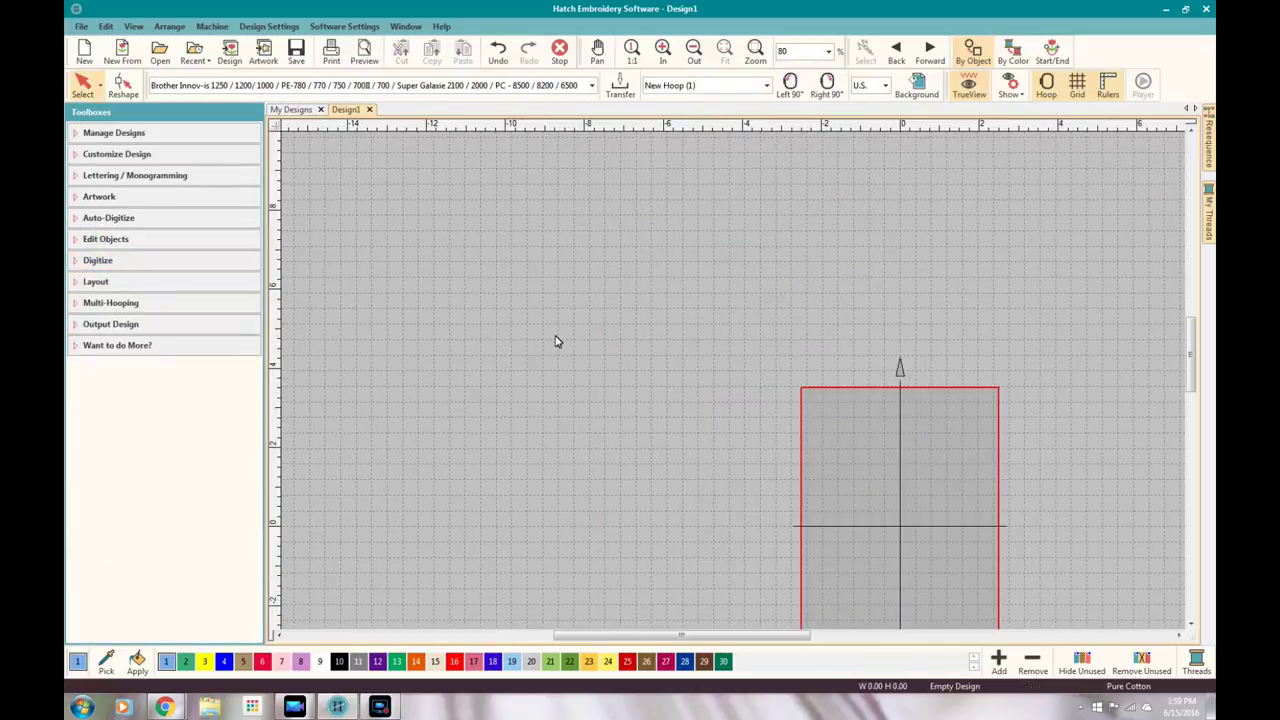
click(632, 58)
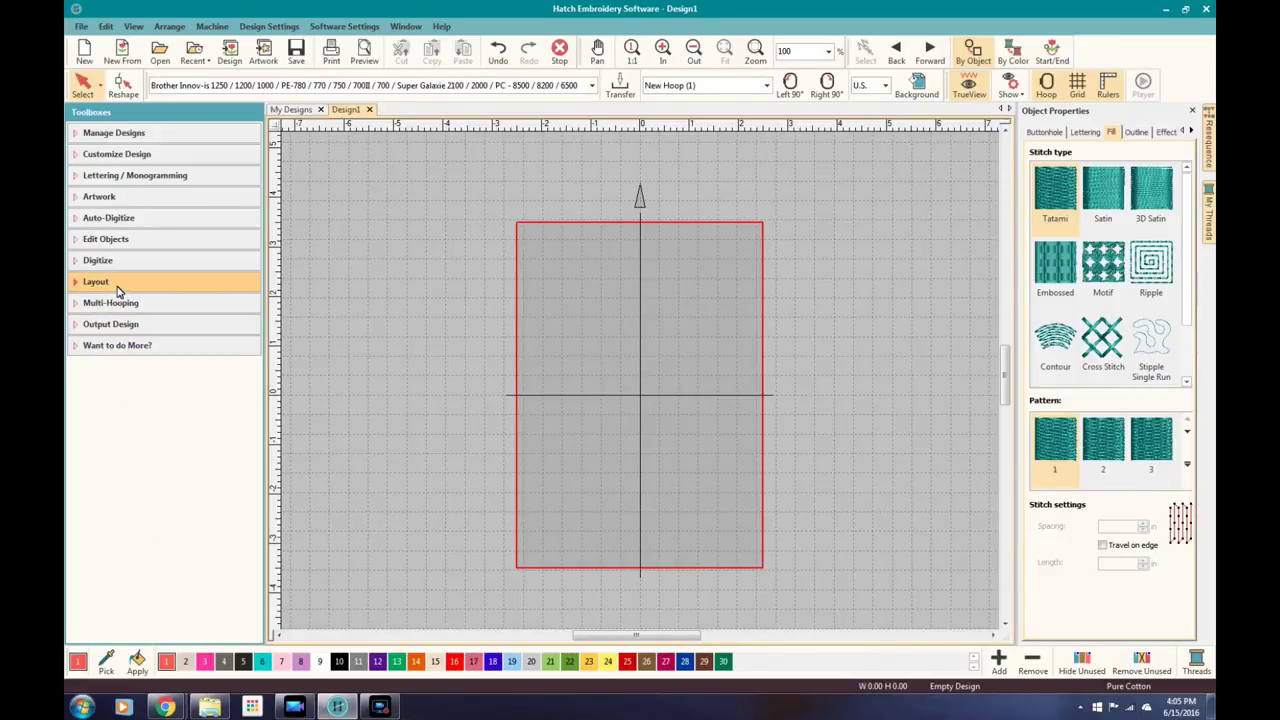
click(117, 288)
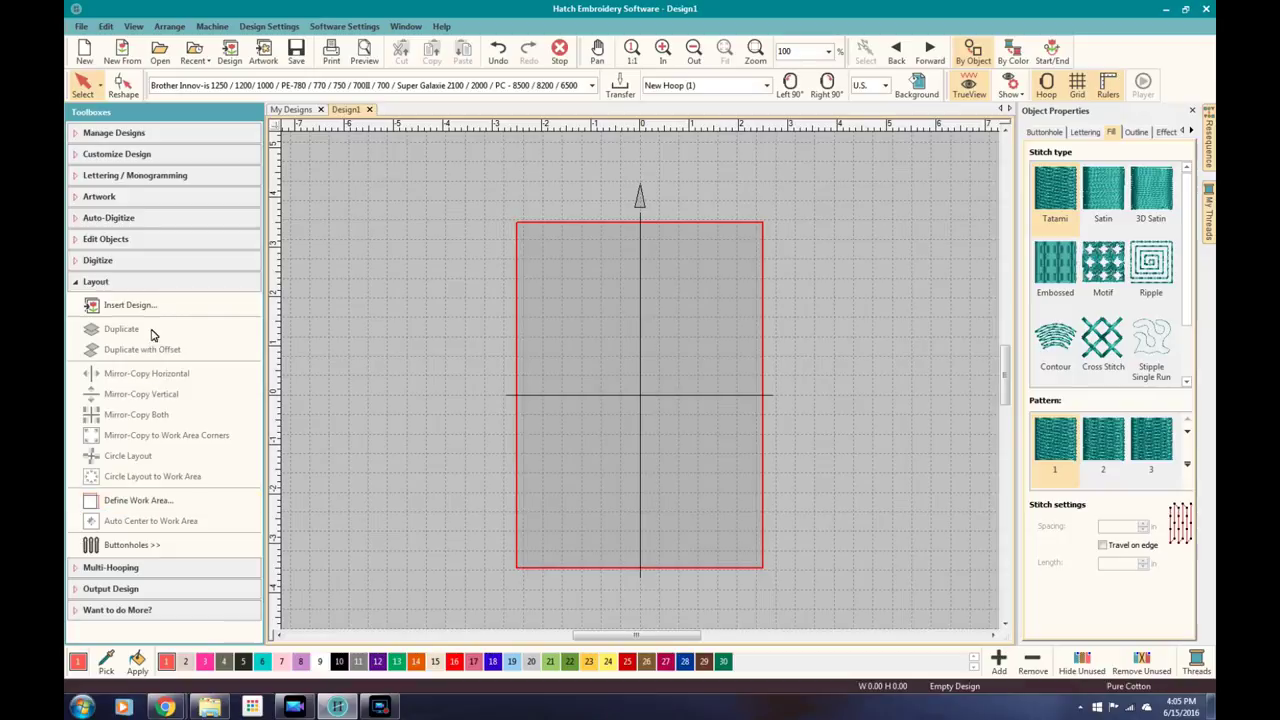
click(143, 306)
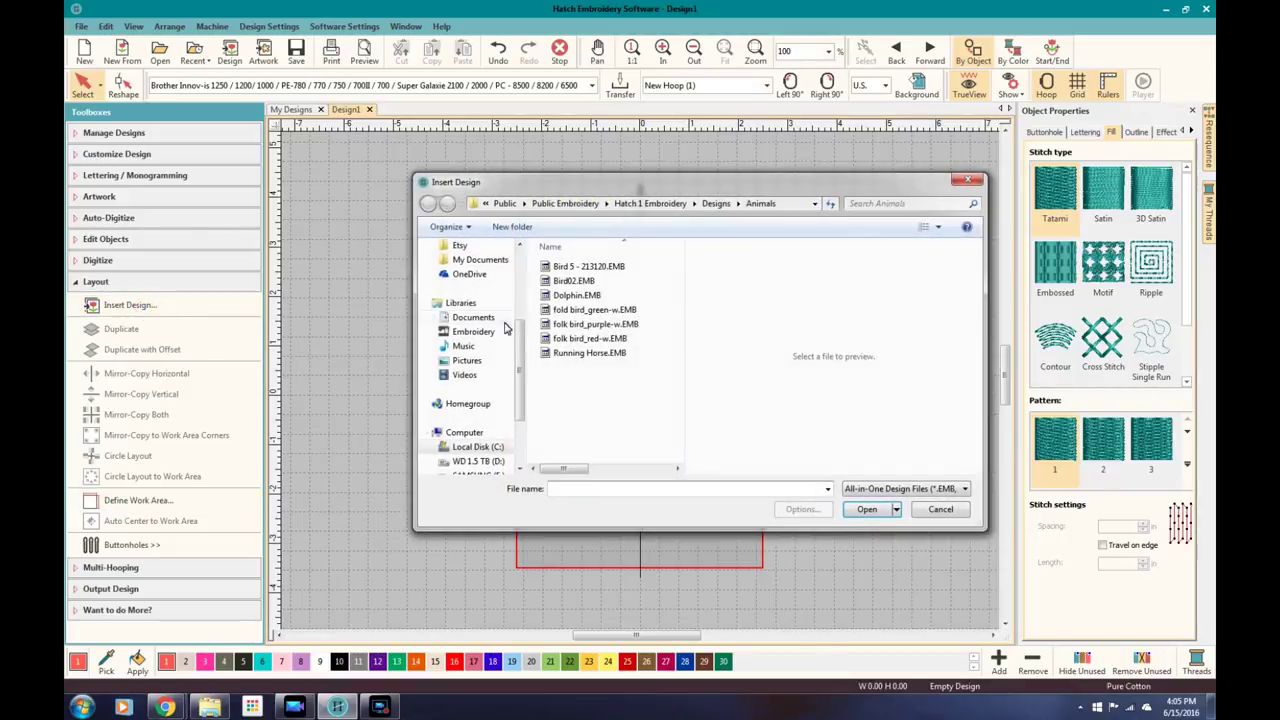
- Insert Bird 5, place an offset duplicate above-right, and cancel Mirror-Copy Both
double_click(577, 272)
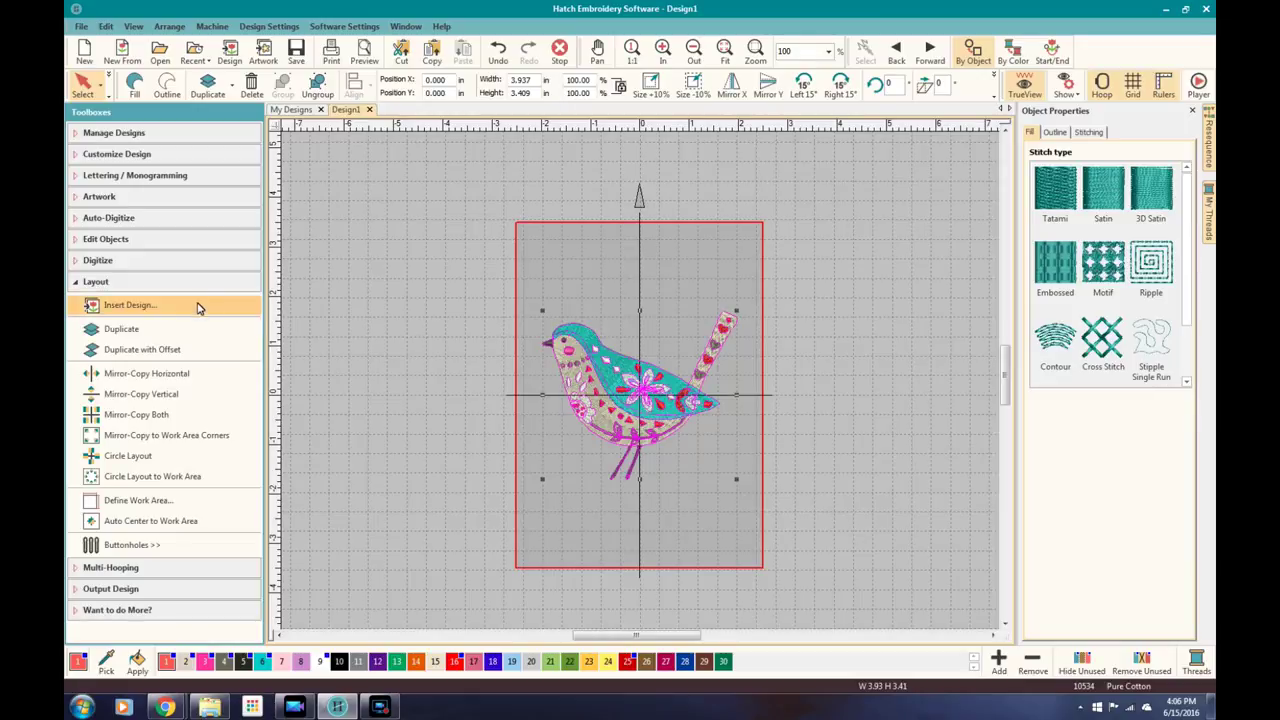
click(129, 358)
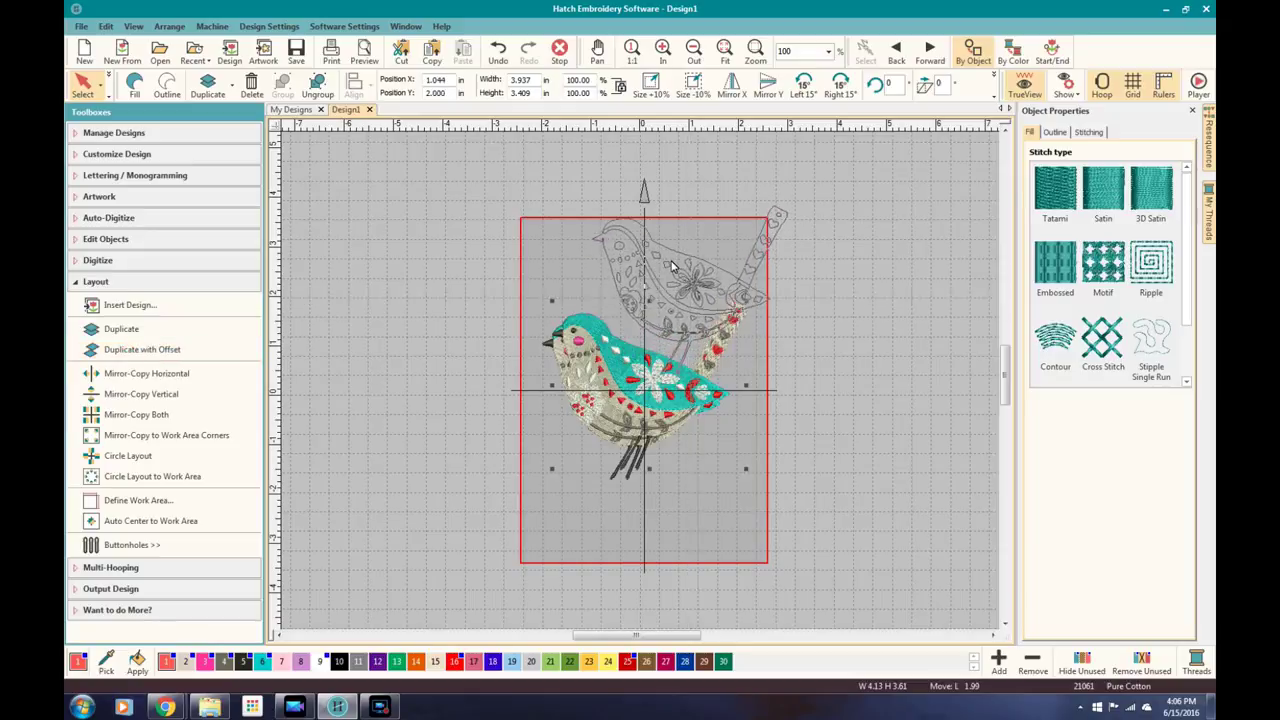
click(672, 270)
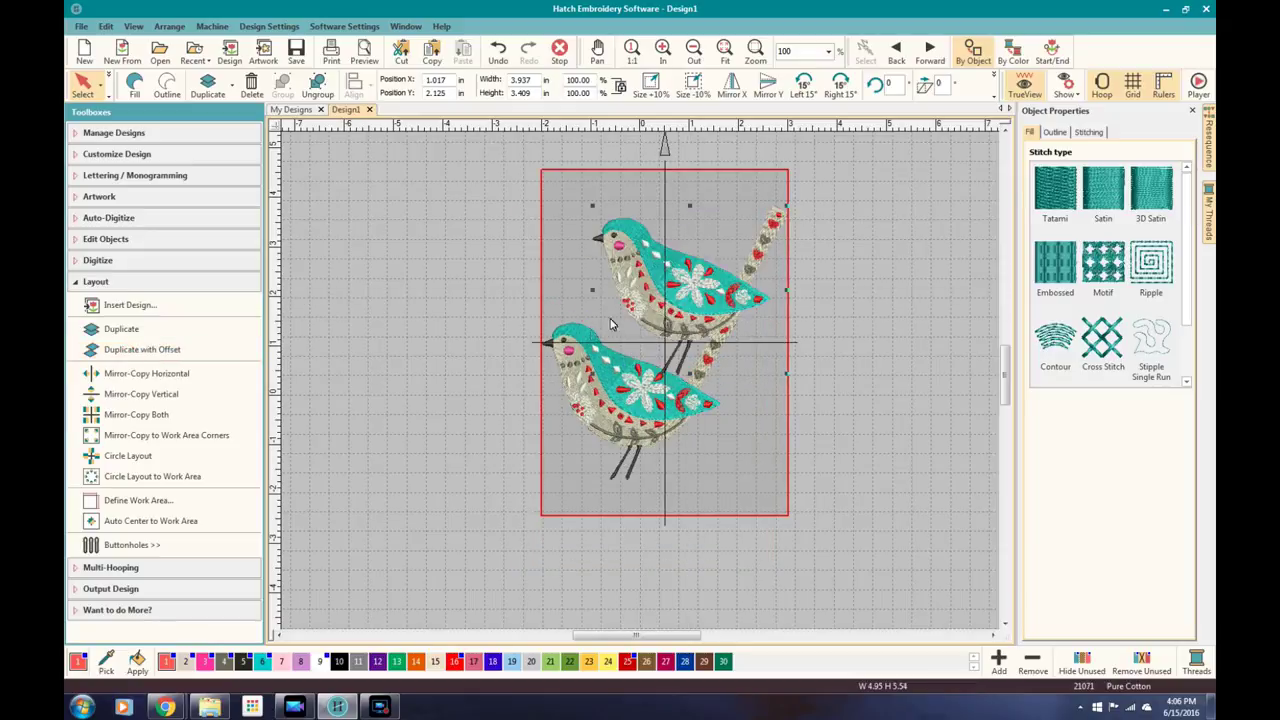
click(172, 415)
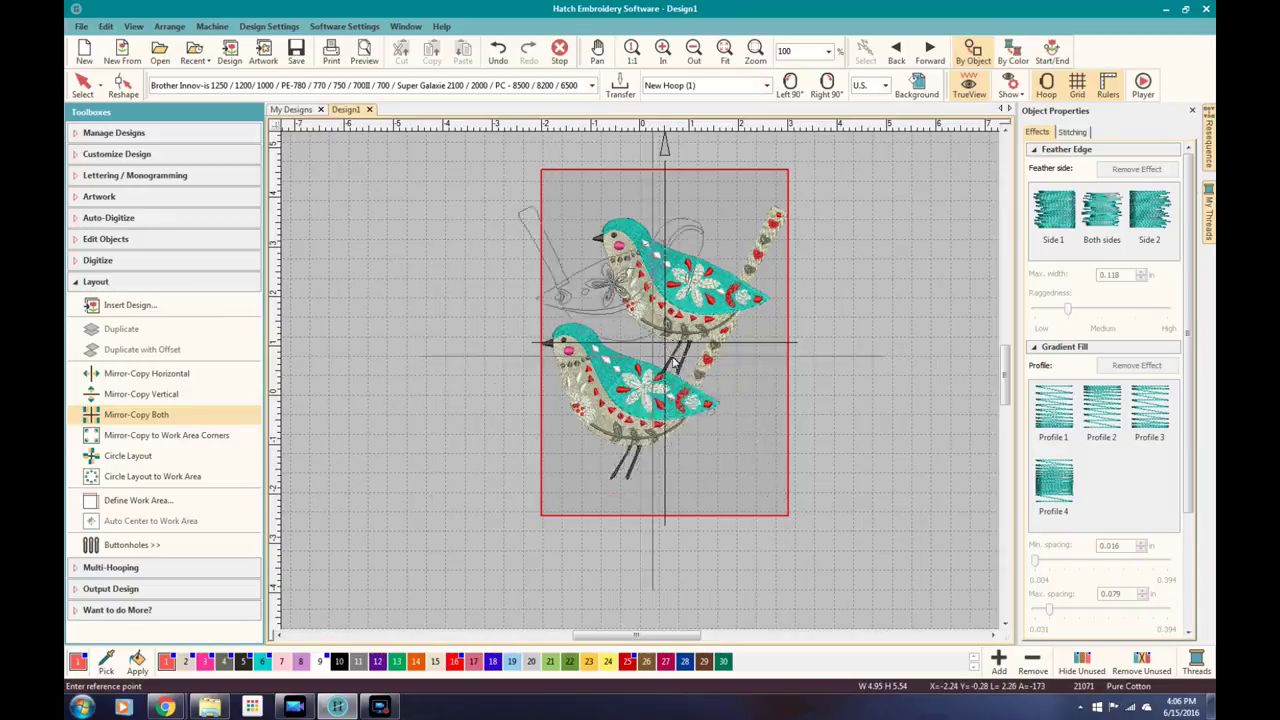
key(Escape)
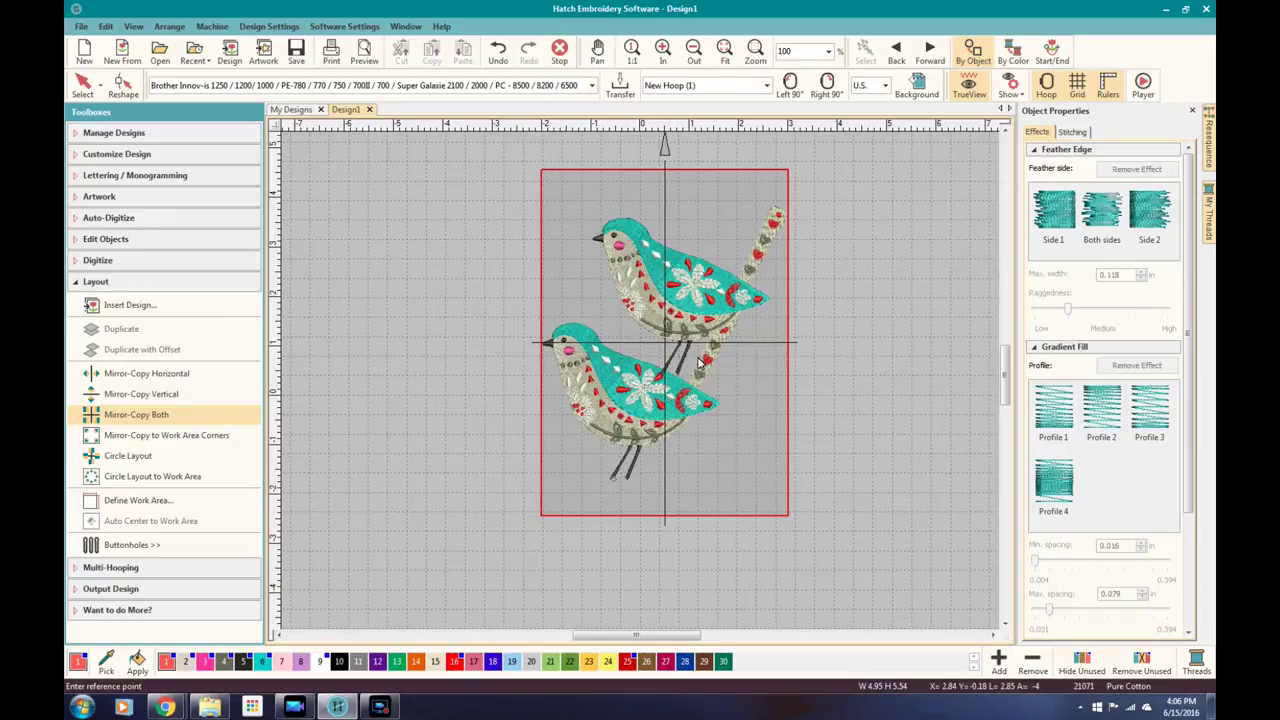
click(614, 390)
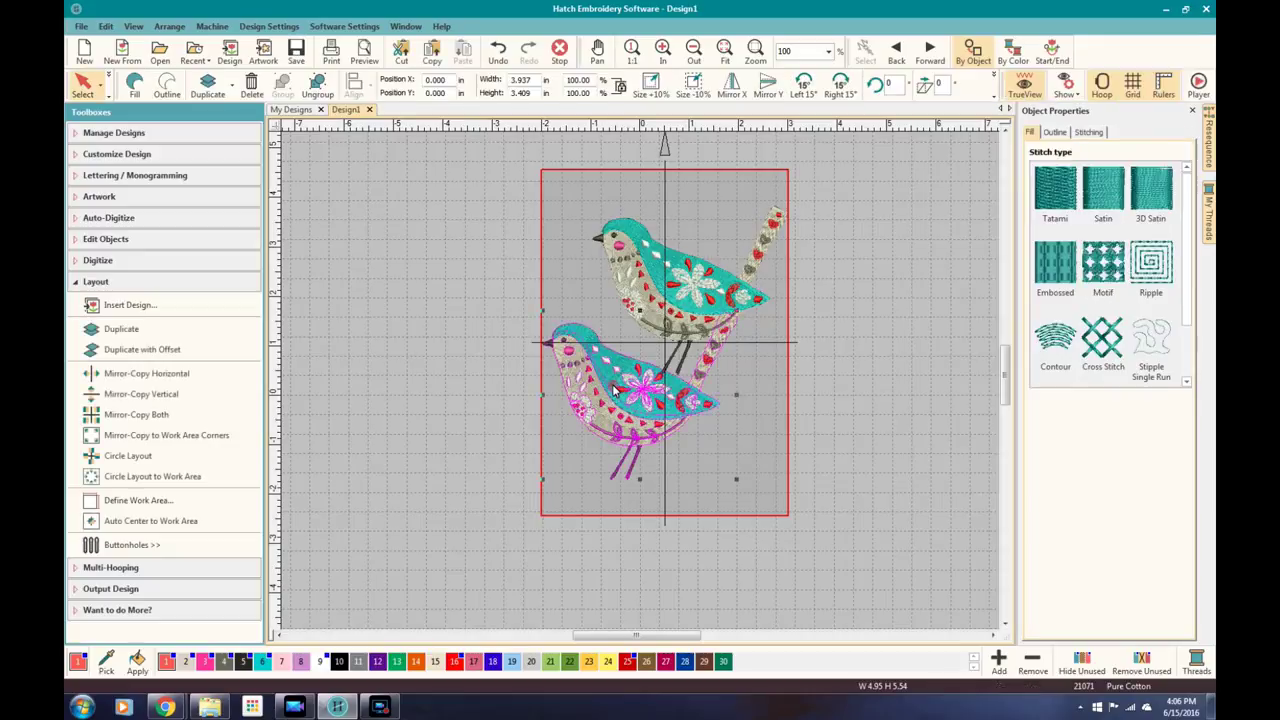
- Mirror-copy the bird horizontally to the right and select all three birds
click(150, 373)
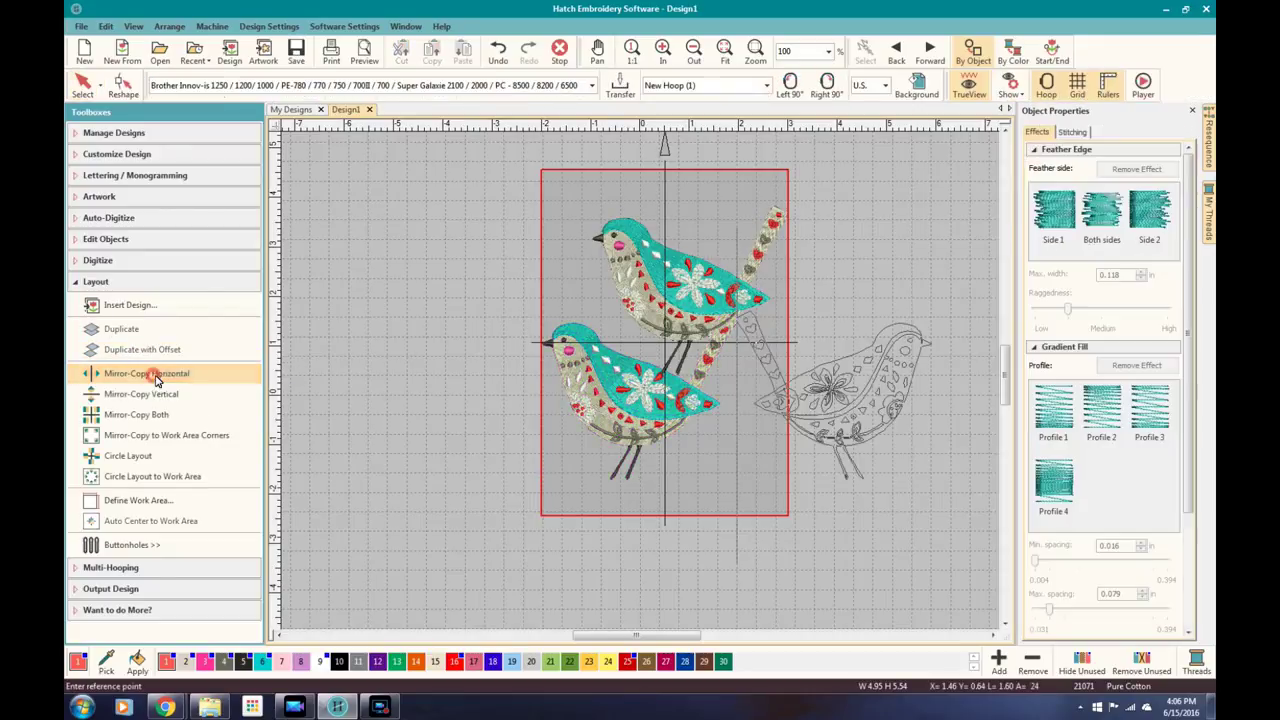
click(728, 423)
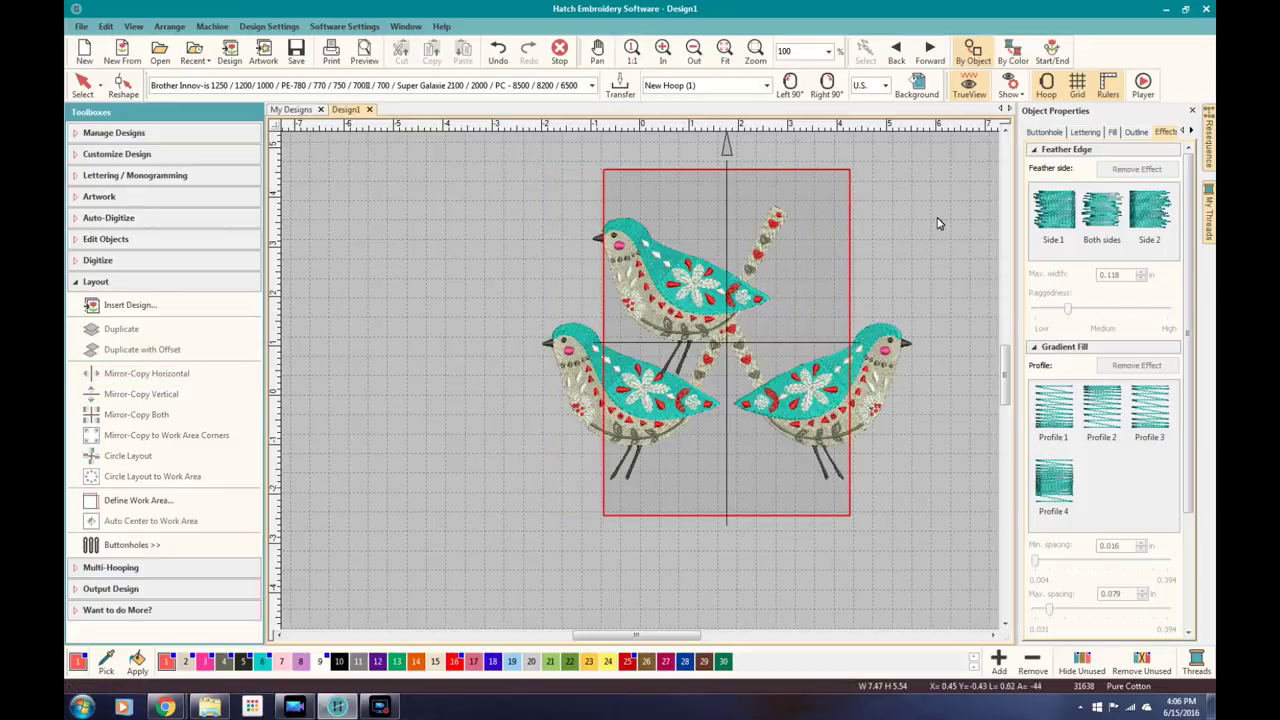
drag(932, 181, 523, 534)
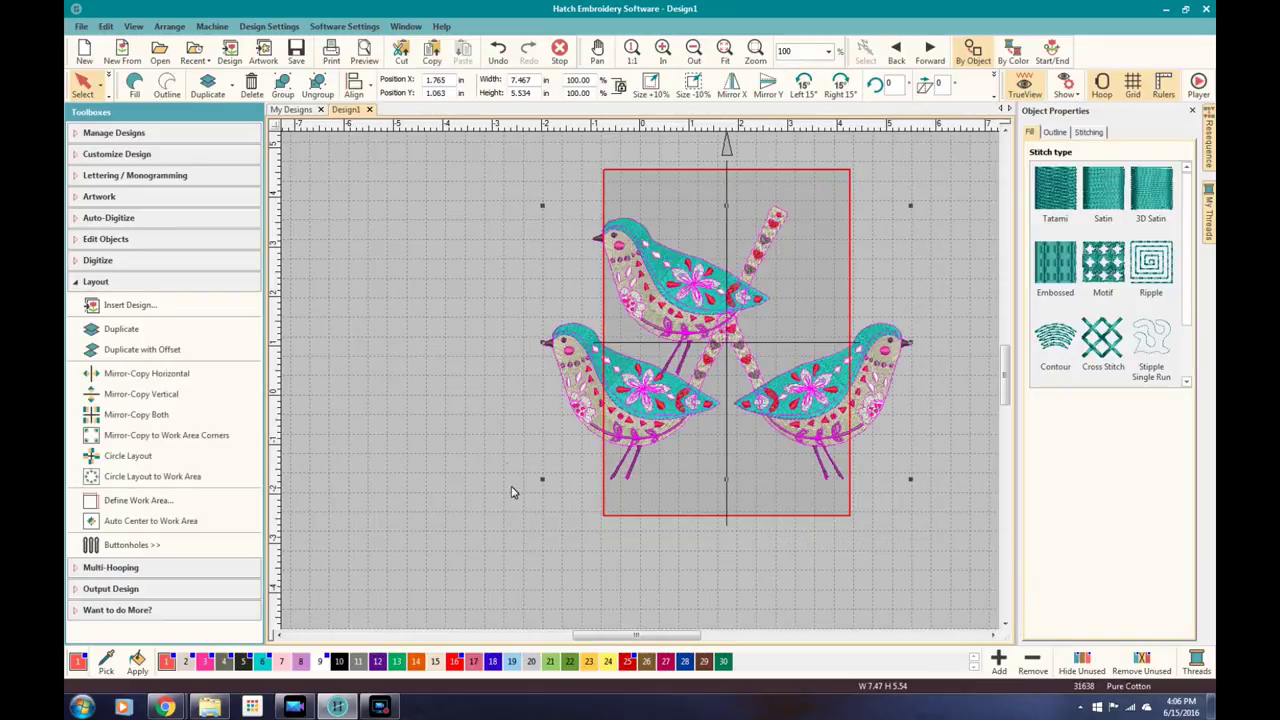
- Enter 3 as the design width, delete the three birds, and expand Multi-Hooping
double_click(514, 80)
text(3)
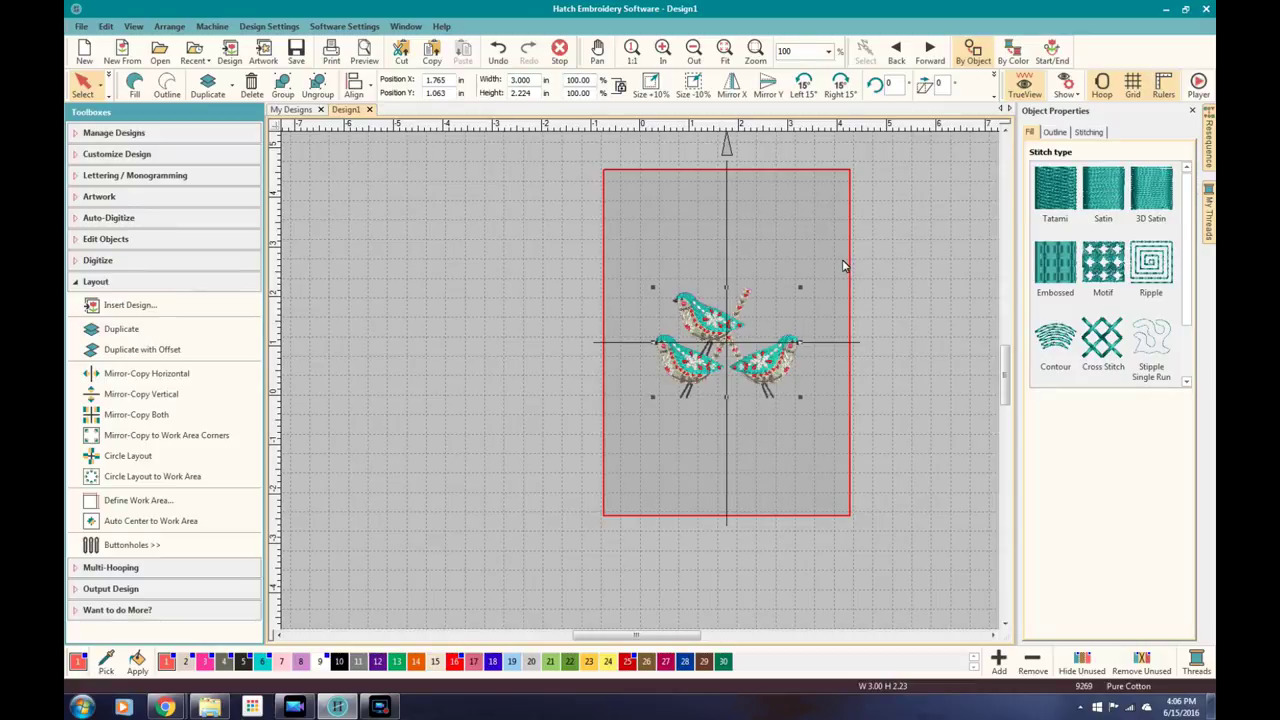
key(Delete)
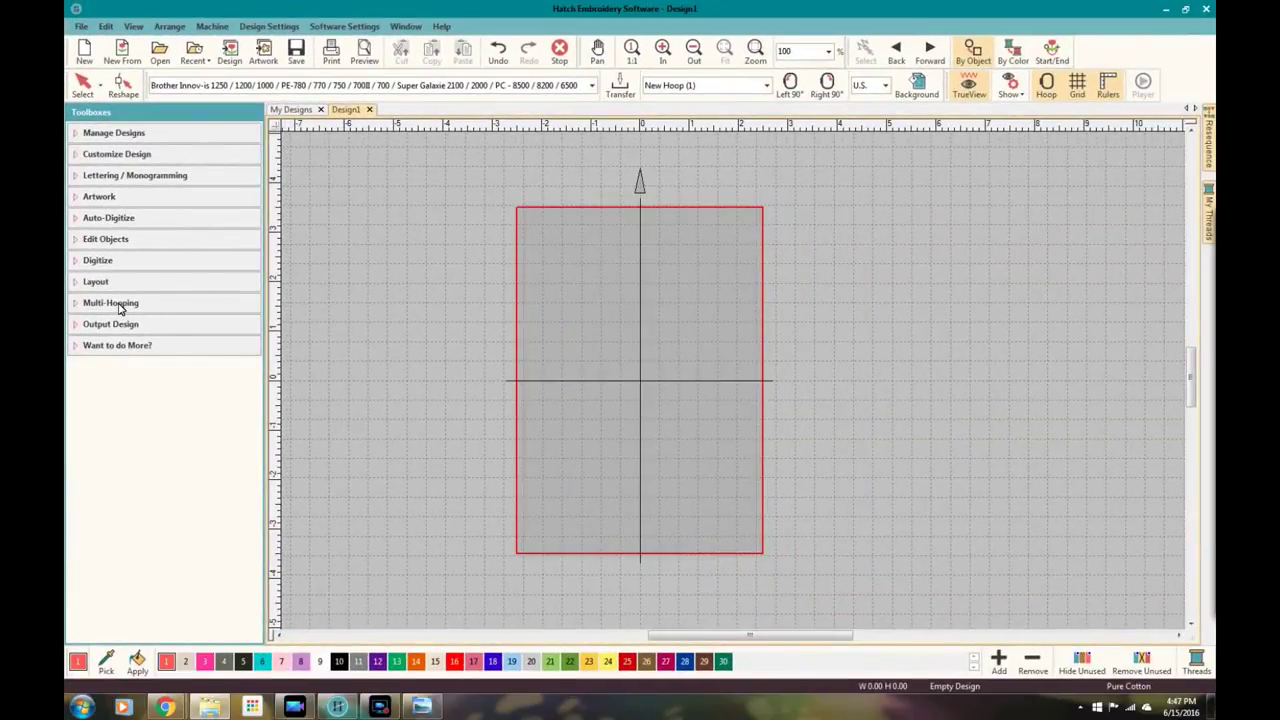
click(118, 307)
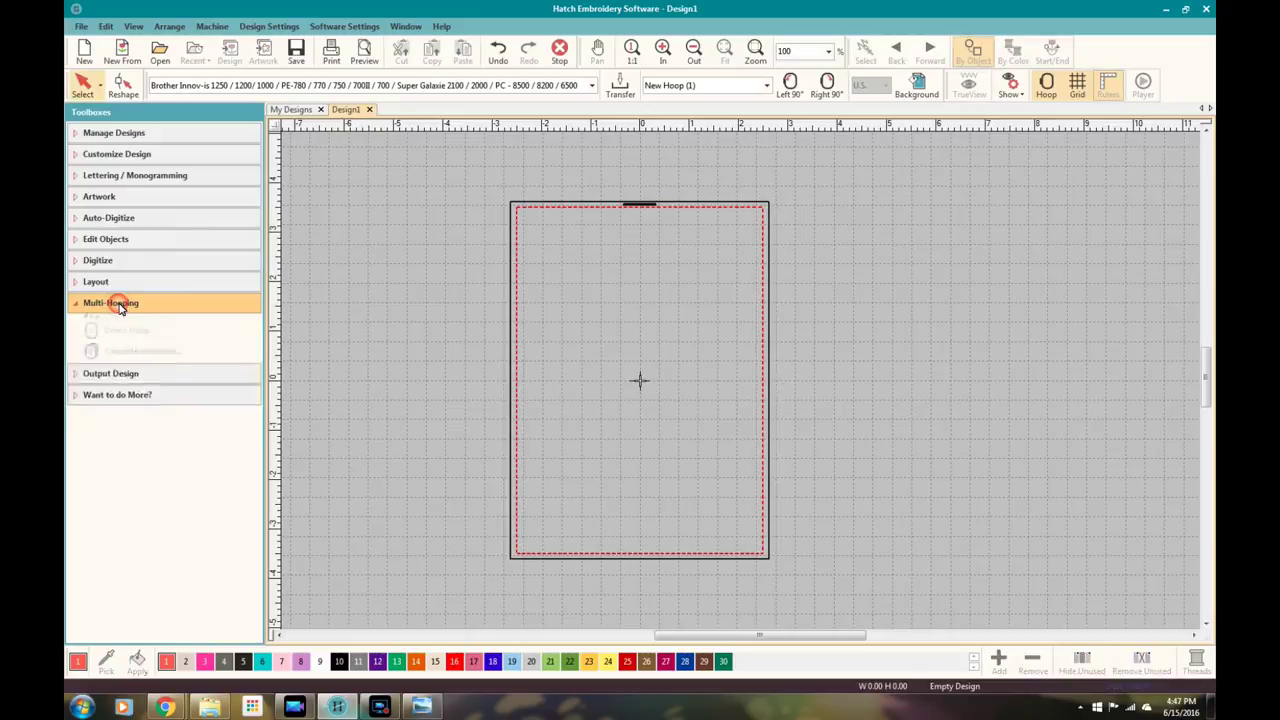
- Open Aztec Sun.EMB from My Designs and scale it to 9.000 × 8.864 in
click(118, 134)
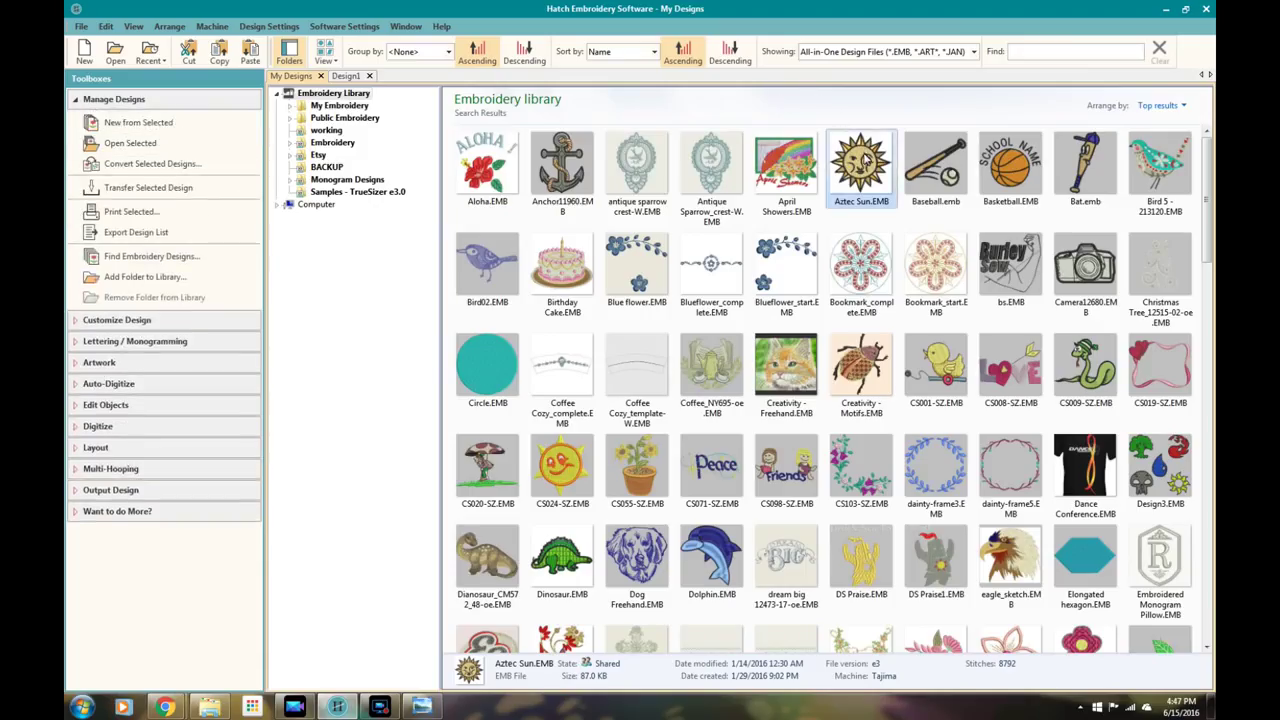
double_click(866, 160)
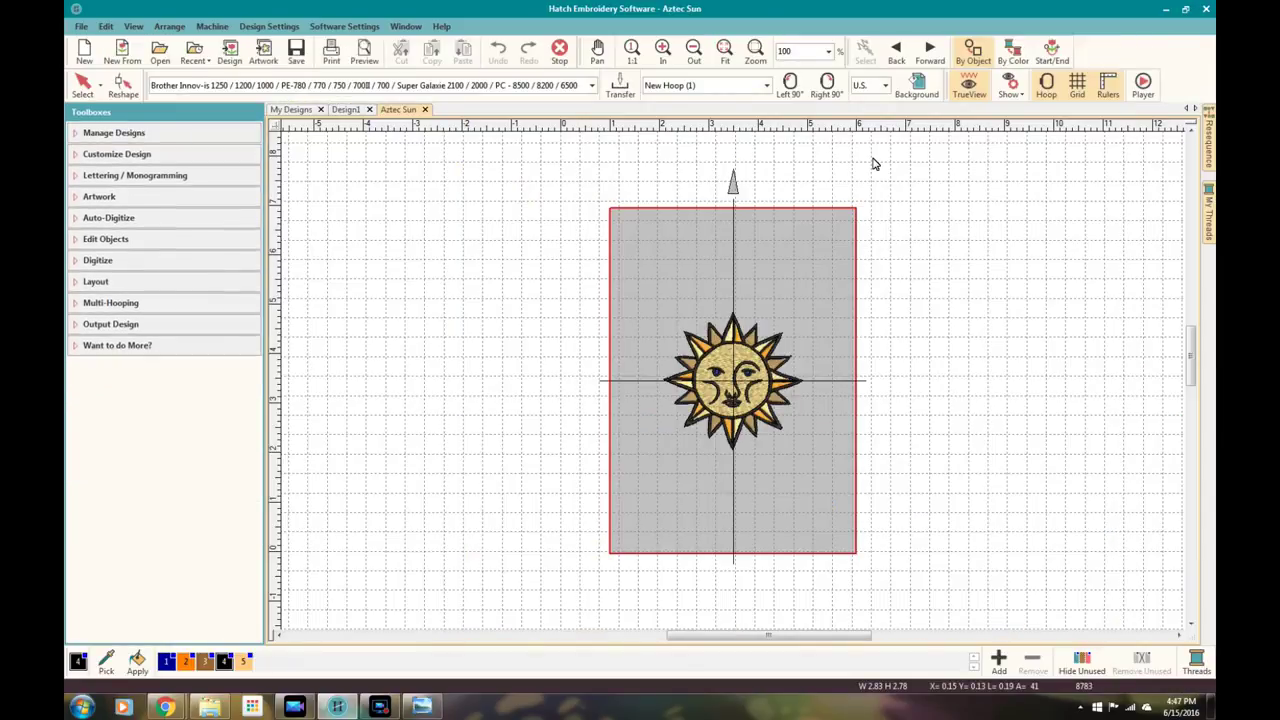
click(966, 255)
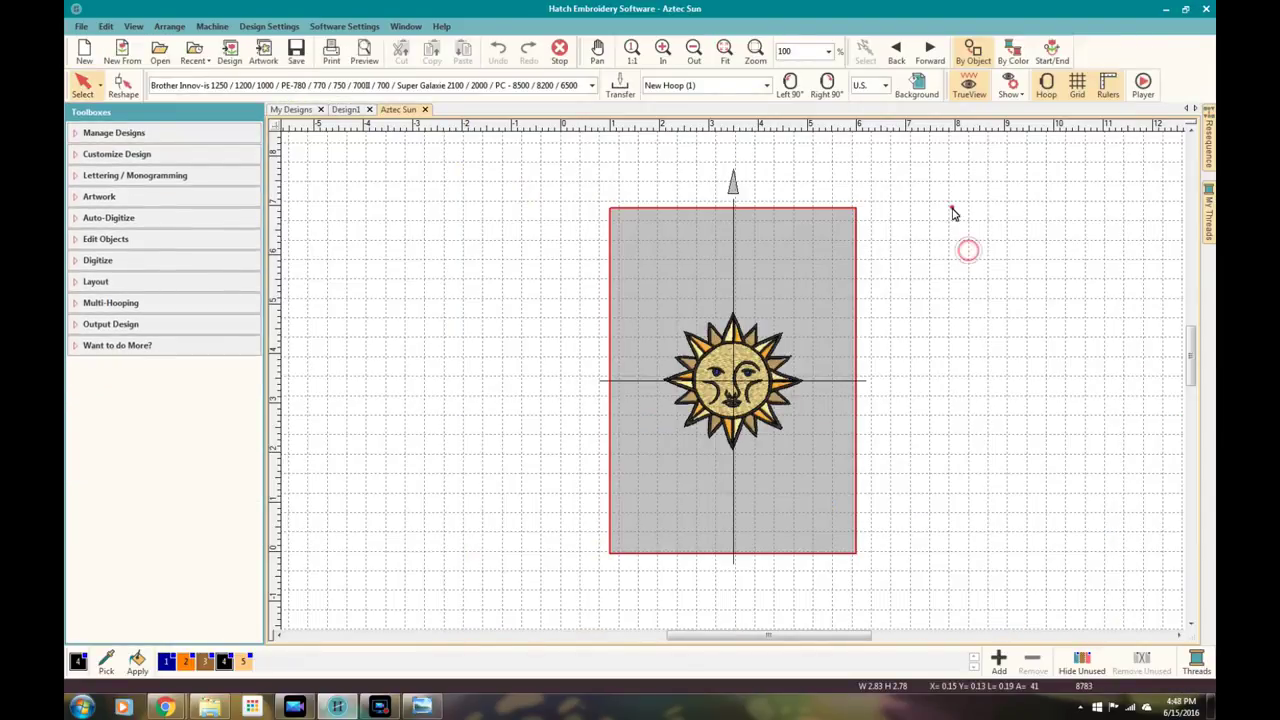
drag(951, 207, 532, 543)
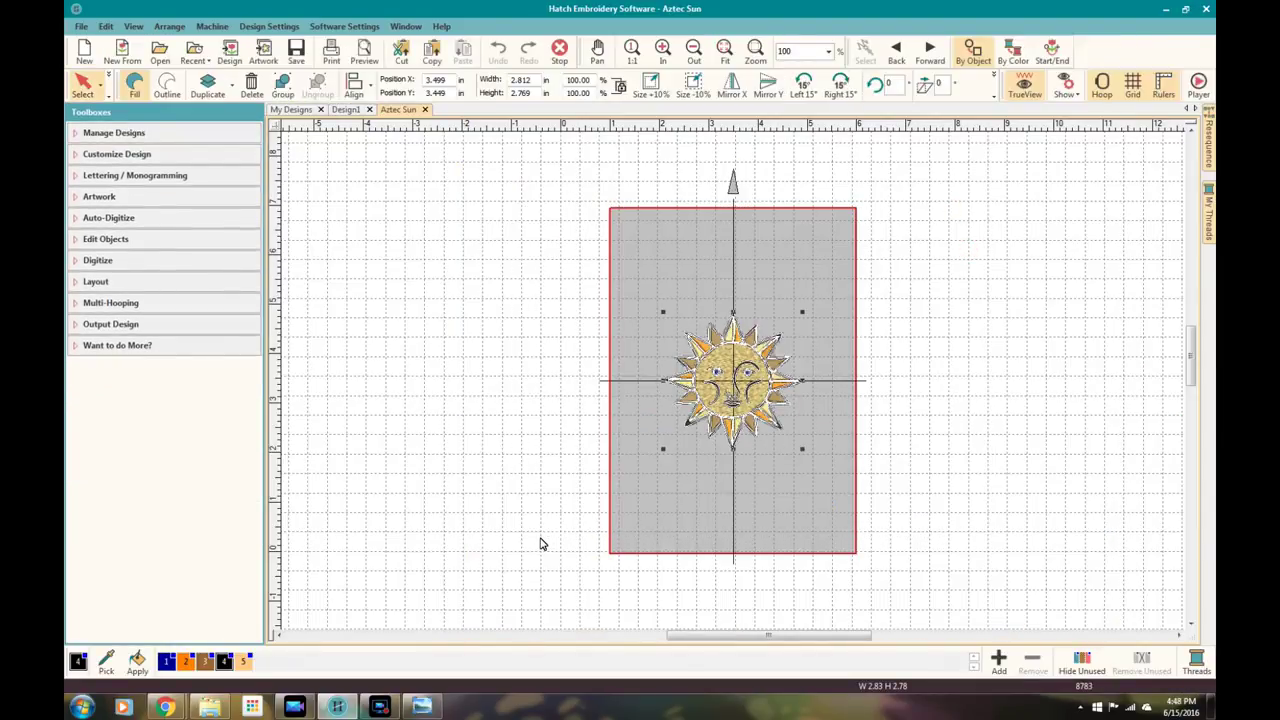
double_click(530, 80)
text(9)
key(Return)
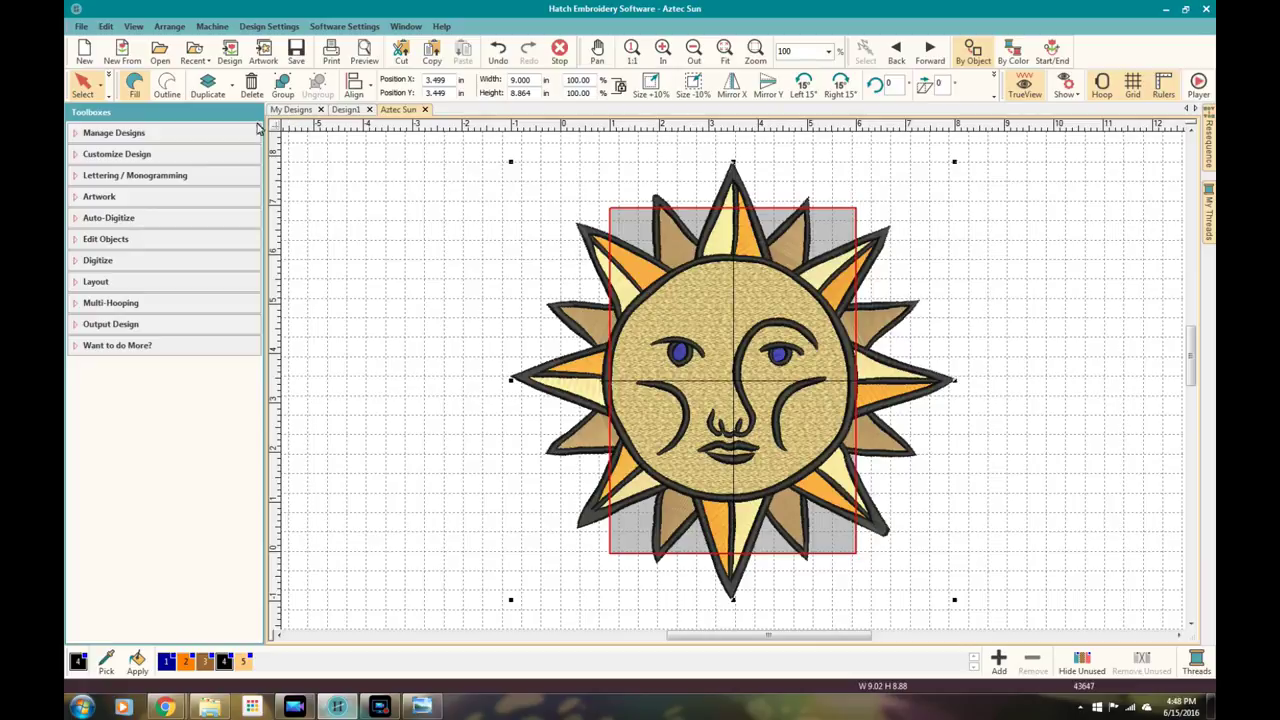
- Add Multi-Hooping hoops to the left, right and top-right of the sun
click(131, 305)
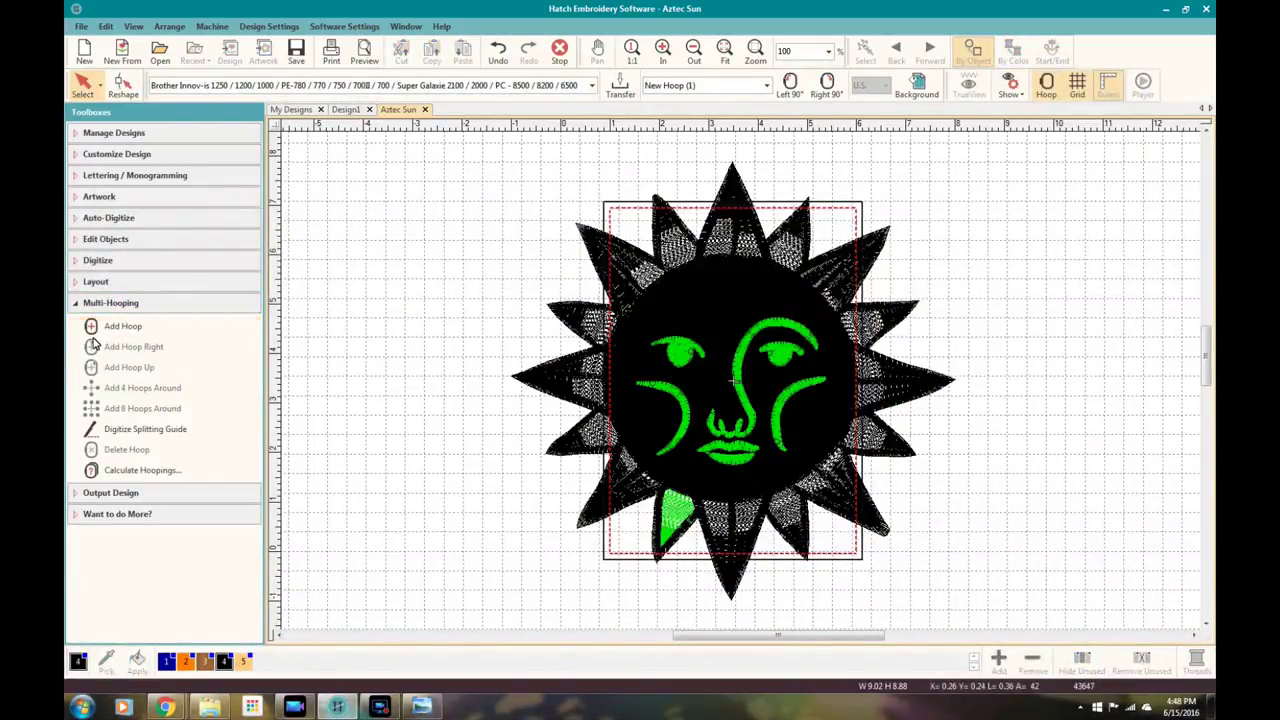
click(109, 330)
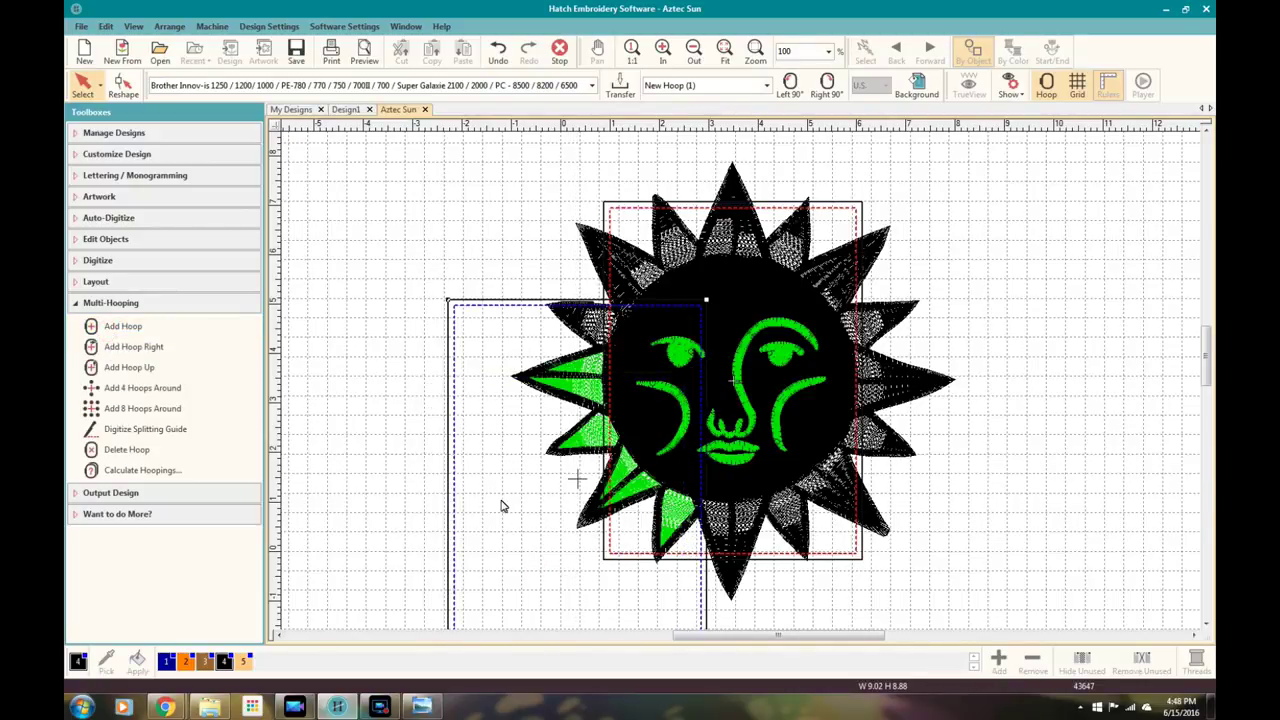
click(110, 327)
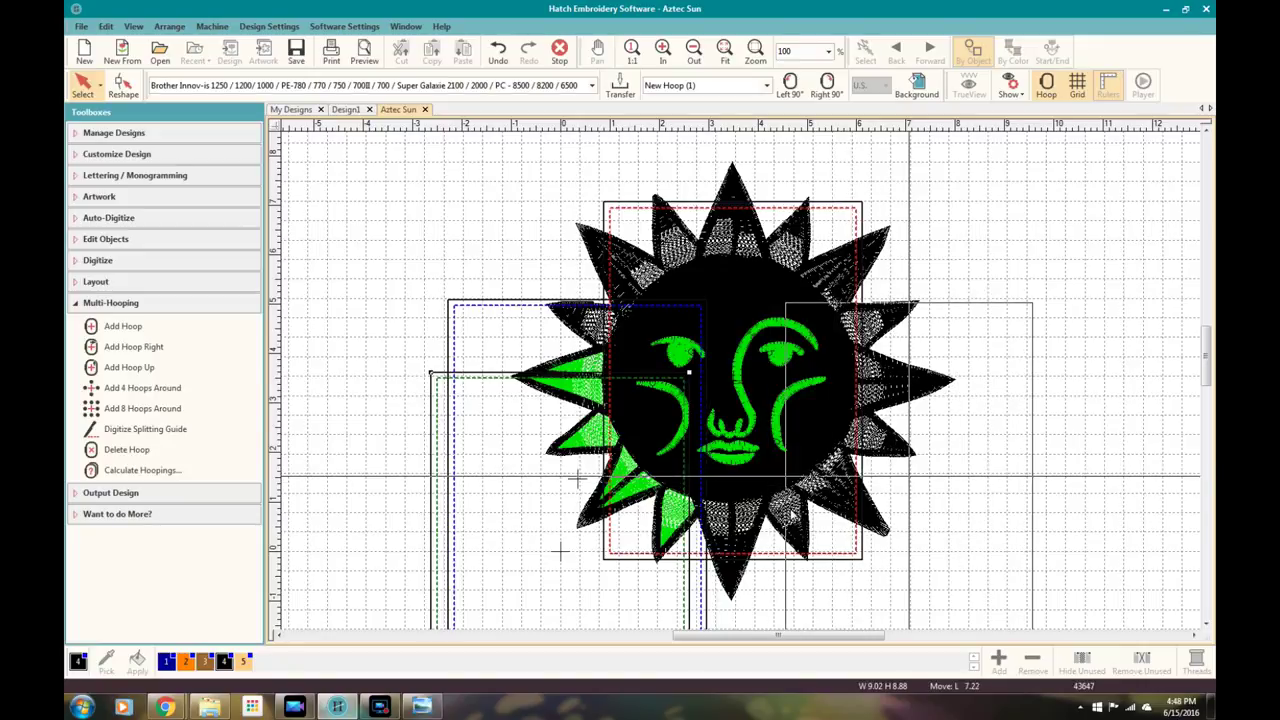
click(913, 470)
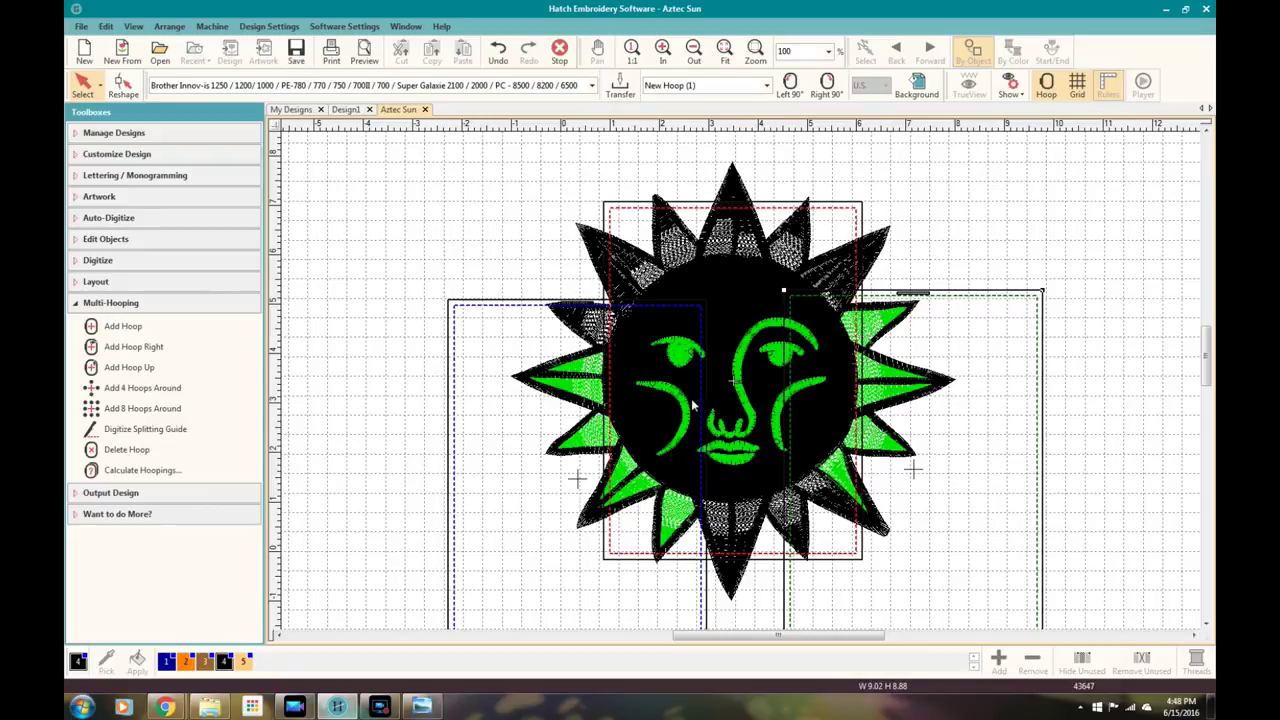
drag(693, 404, 693, 392)
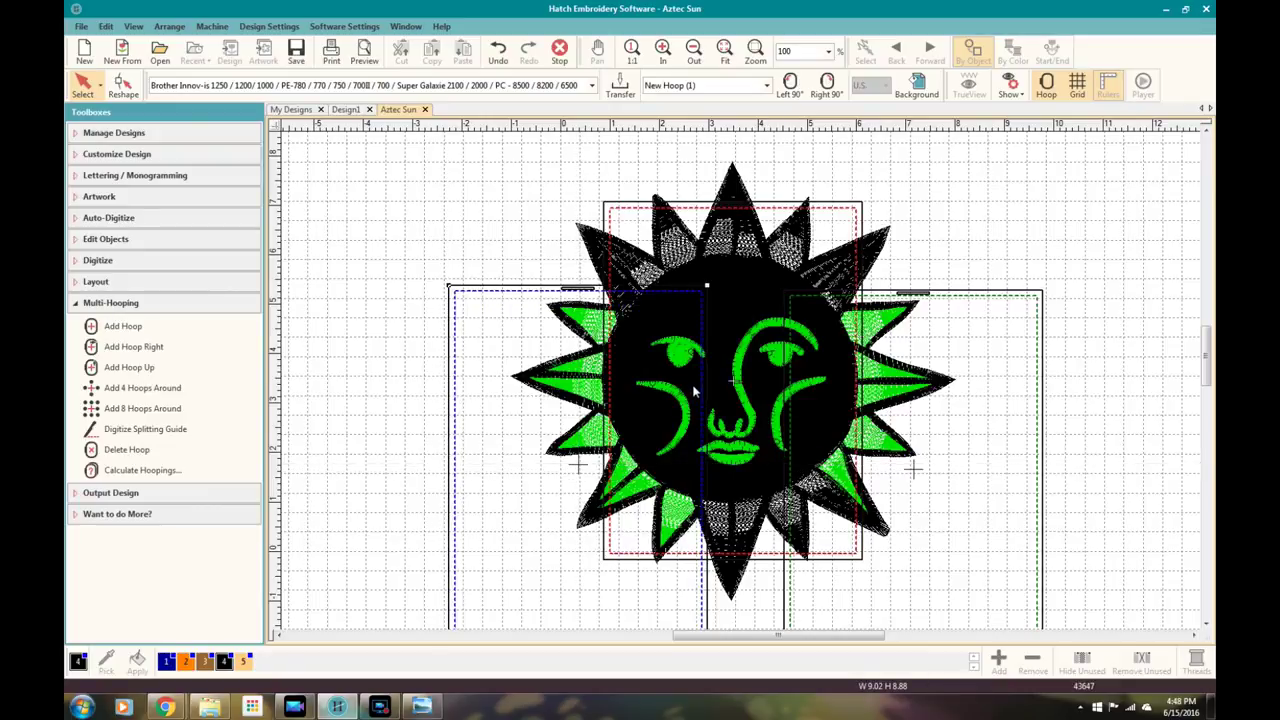
click(118, 326)
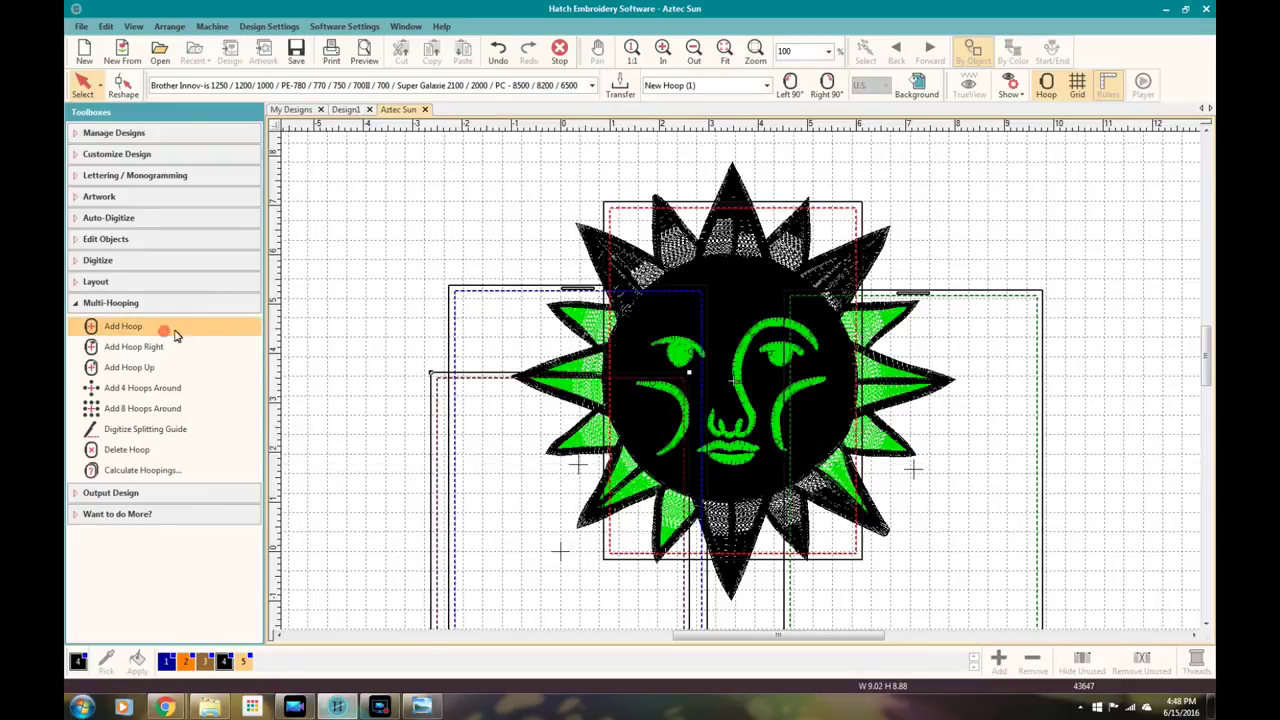
click(605, 544)
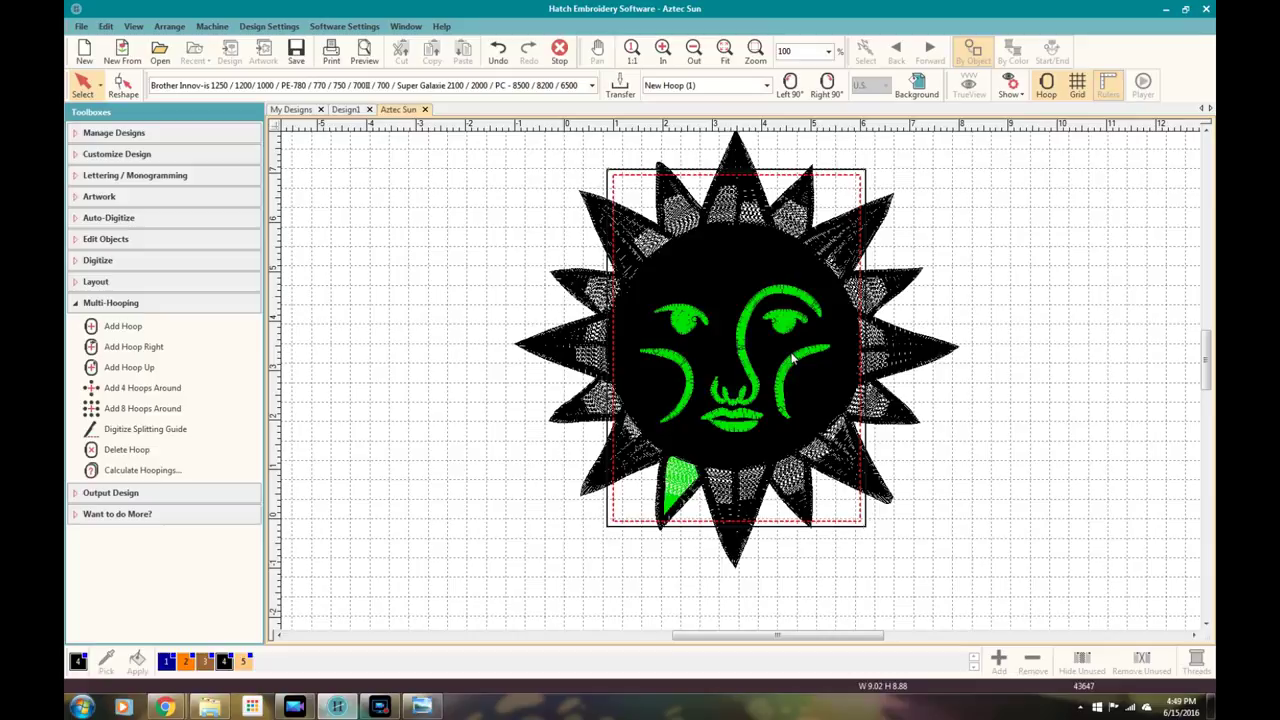
key(Escape)
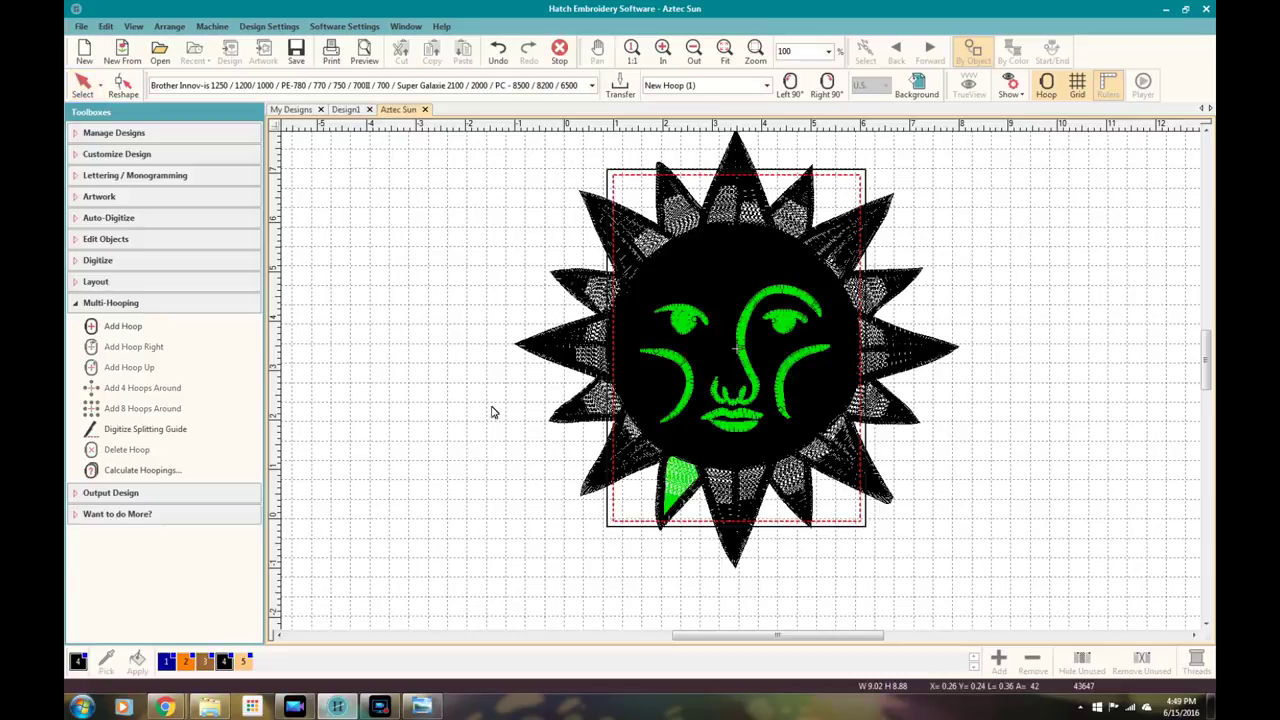
click(157, 306)
- Close the Aztec Sun tab and view, then dismiss, Output Design's Auto Start and End dialog
key(ctrl+F4)
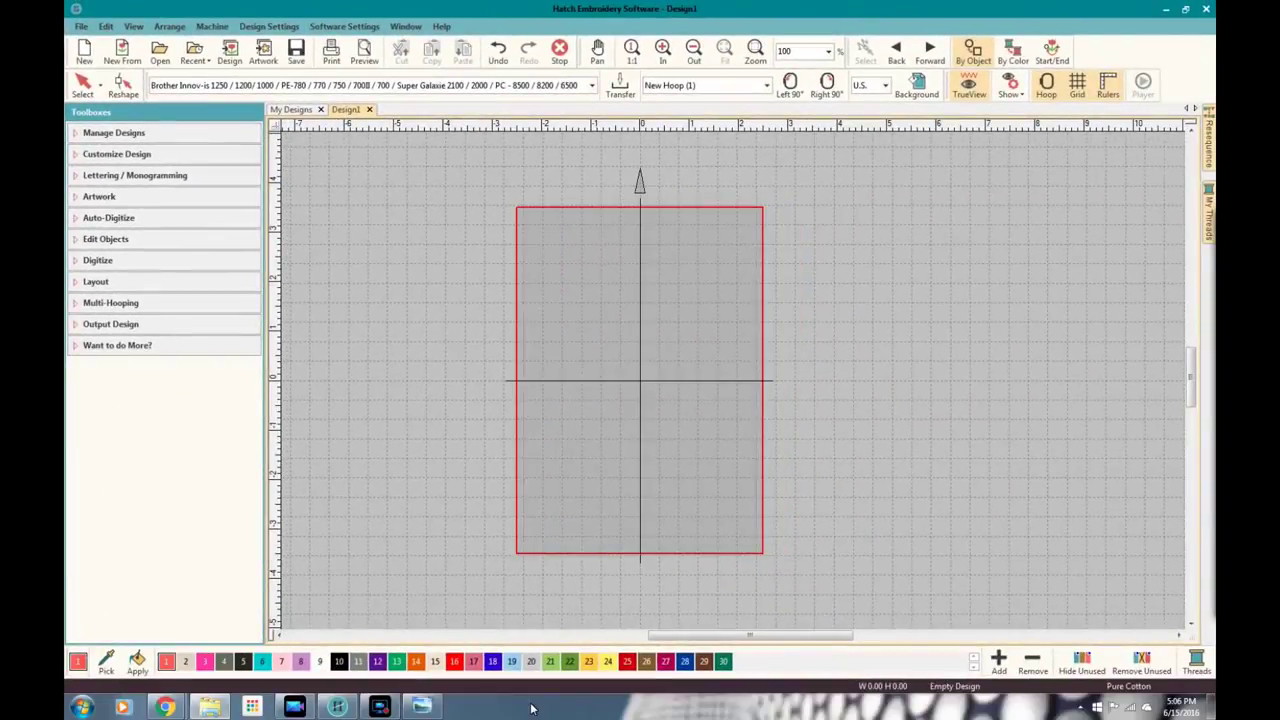
click(143, 327)
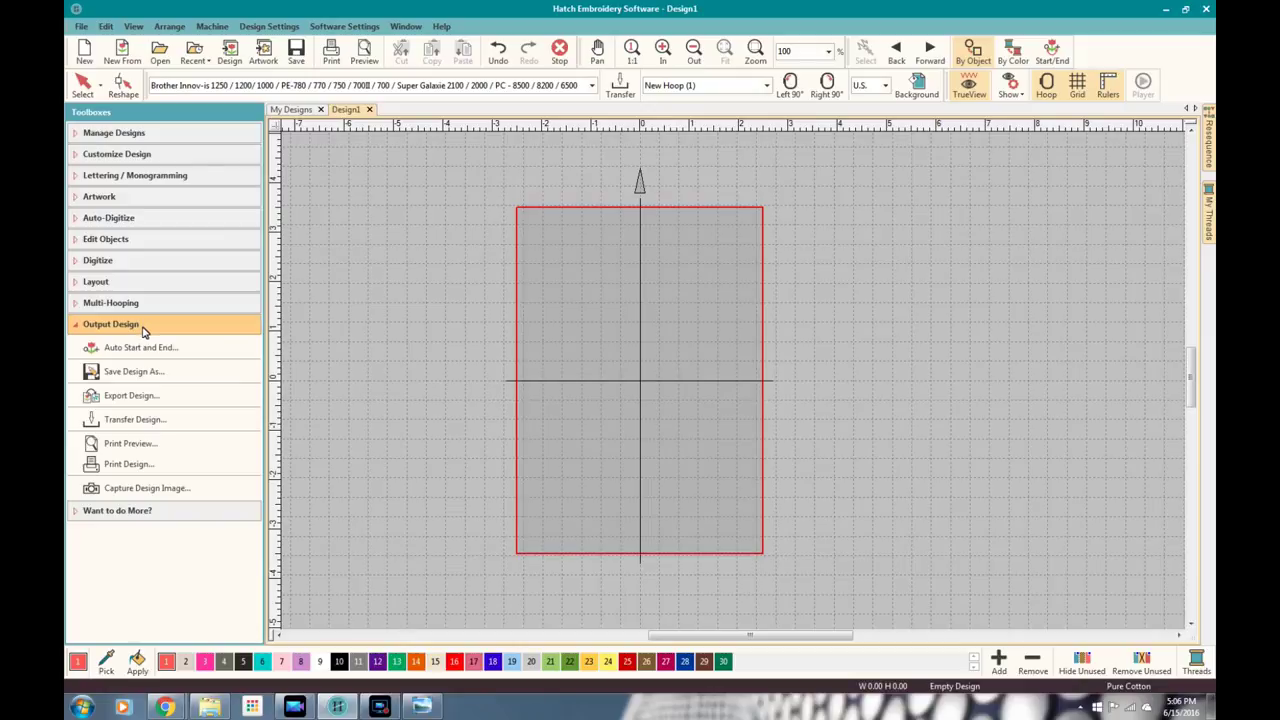
click(141, 349)
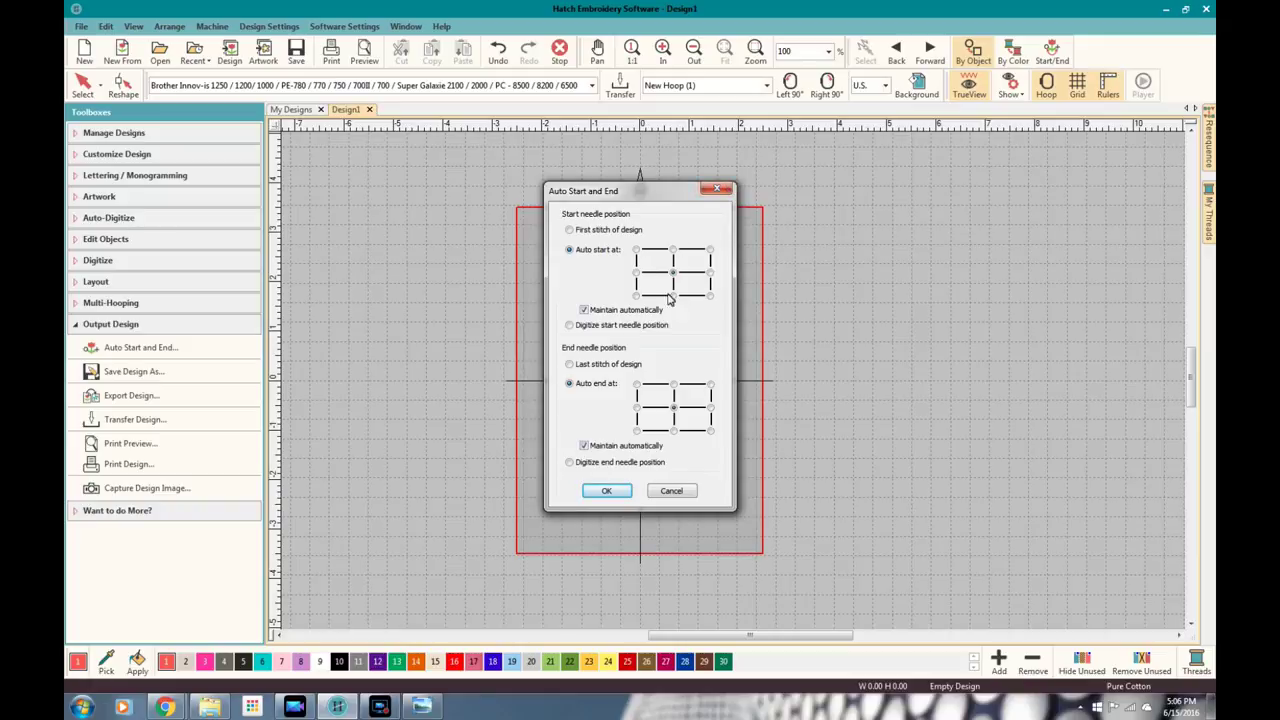
click(717, 189)
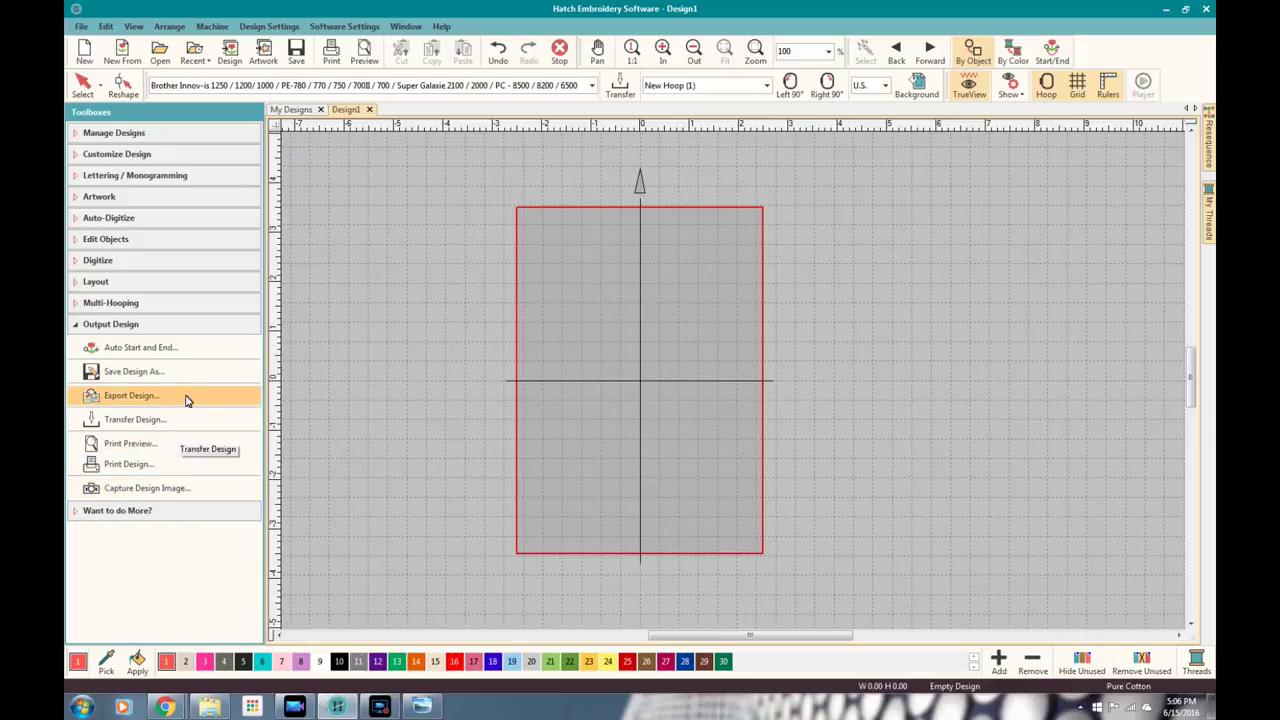
- Collapse Output Design and expand Want to do More? to reveal Font Packs 01–03
click(173, 328)
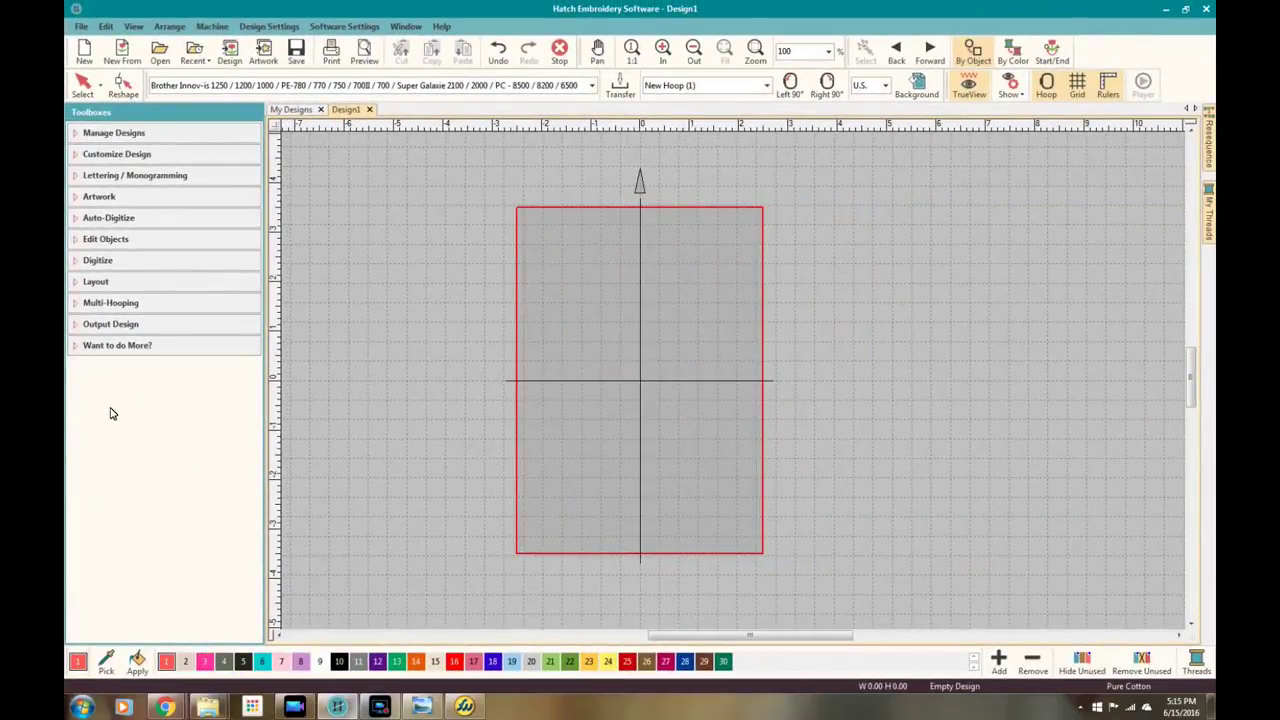
click(110, 350)
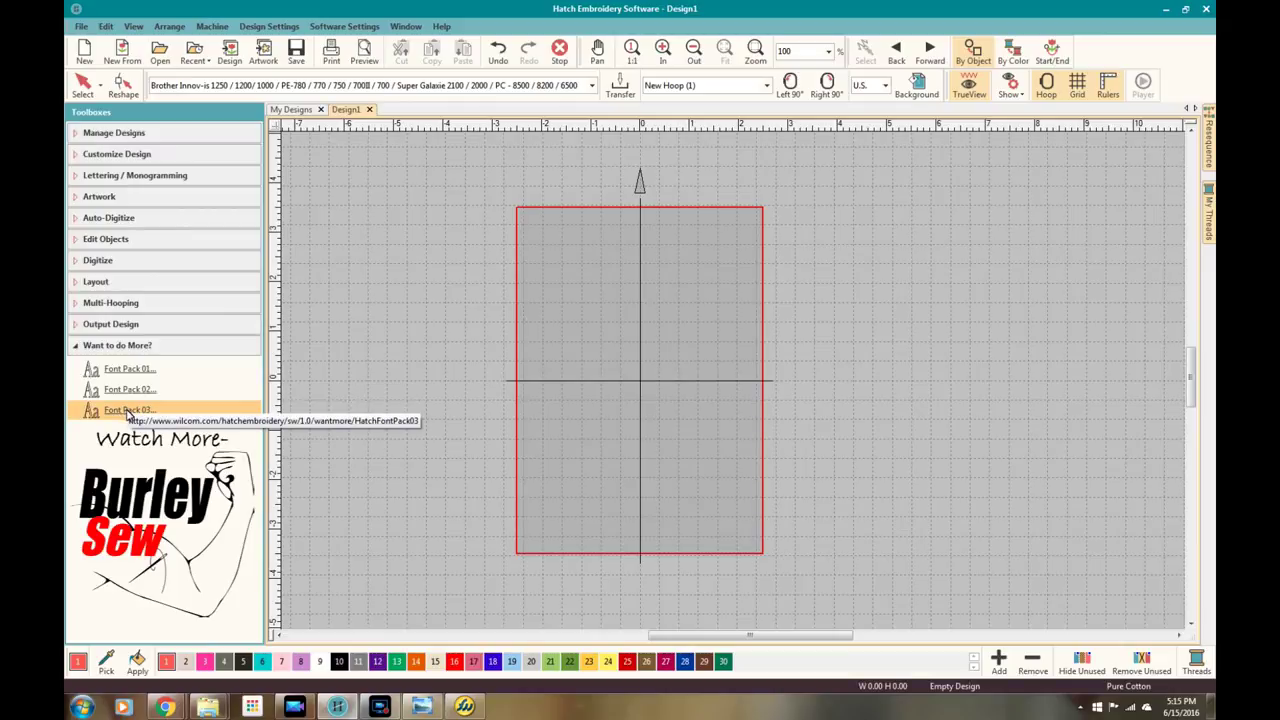
click(197, 350)
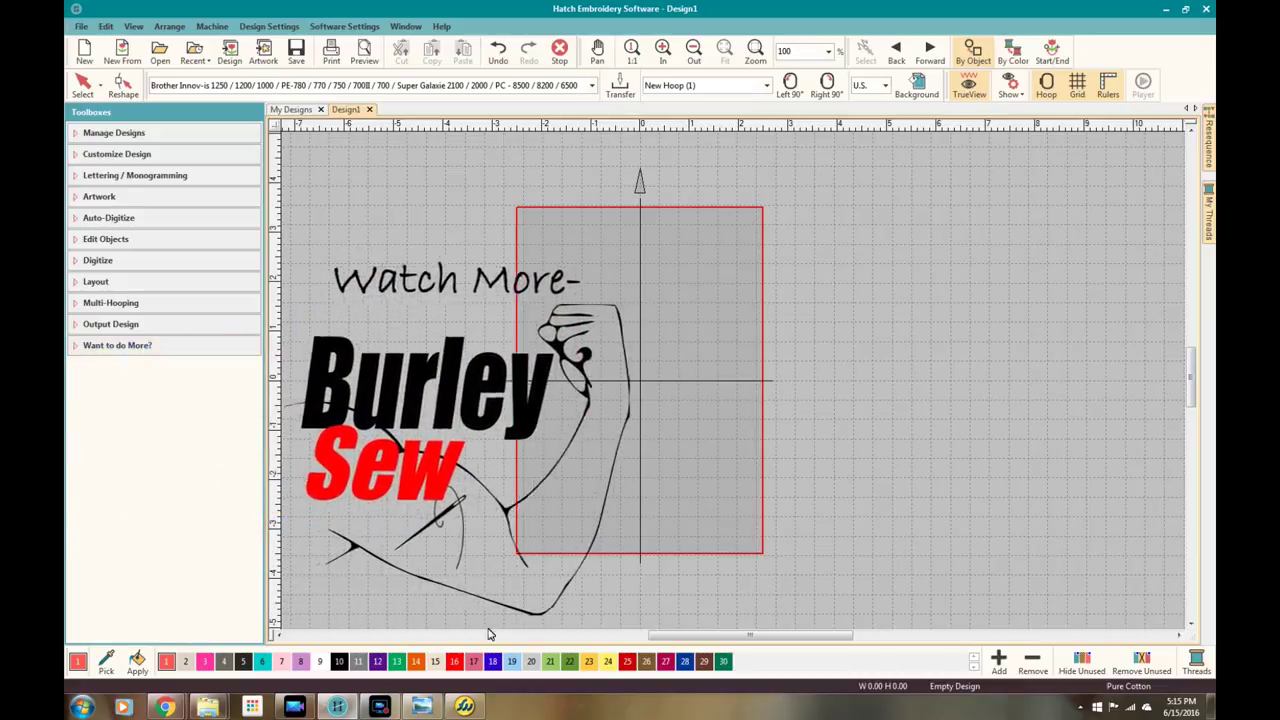